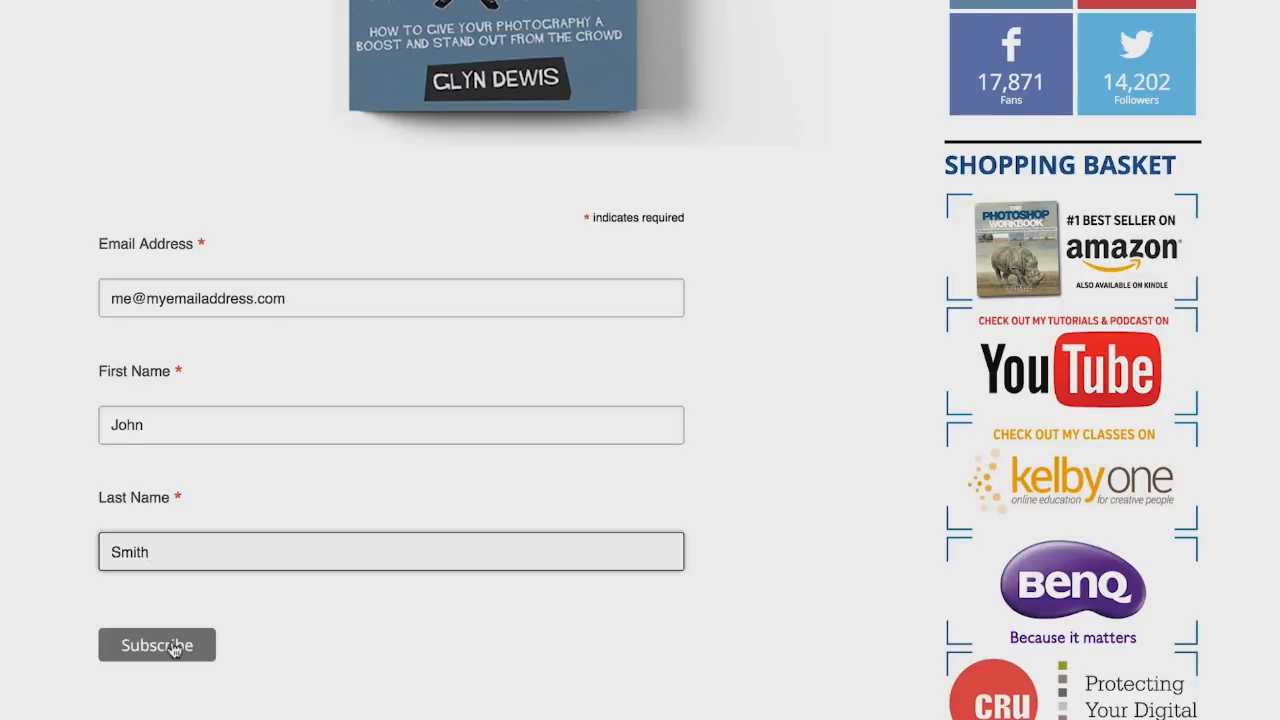
Step: Submit the completed e-mail subscription form on the website
left_click(173, 646)
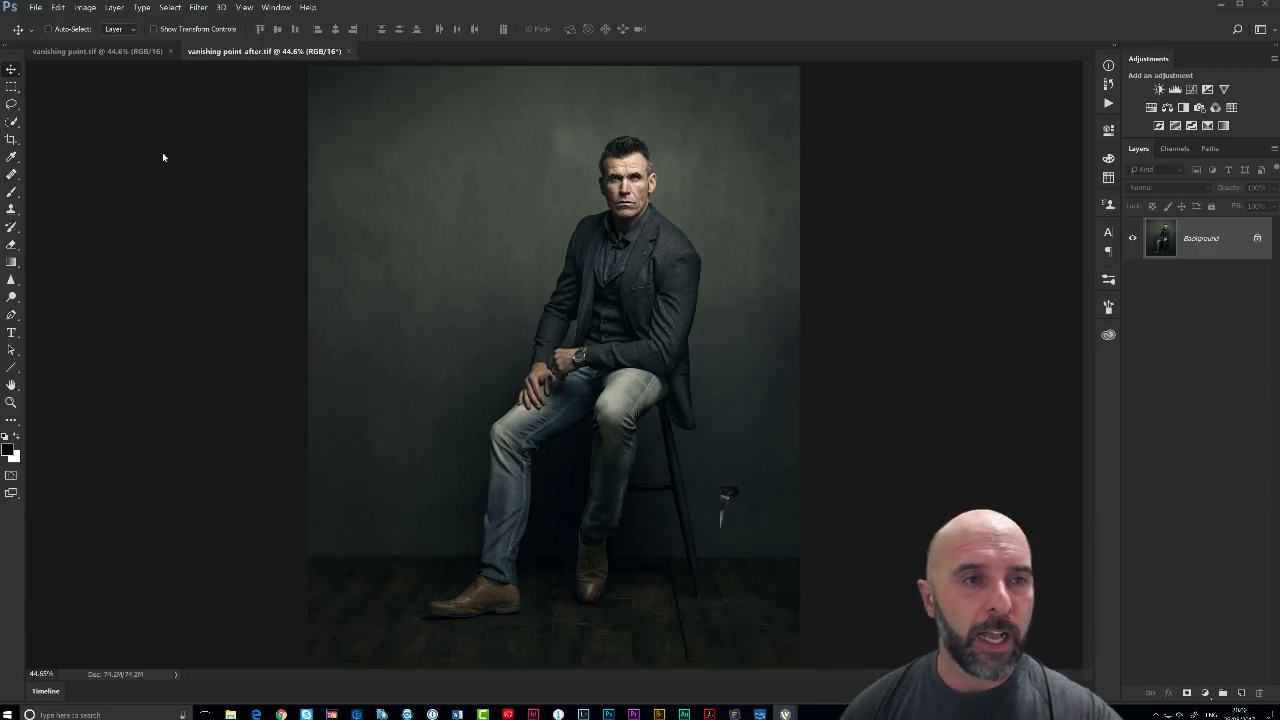
Step: Switch to Photoshop and compare vanishing point.tif with vanishing point after.tif by alternating between the two documents
left_click(109, 51)
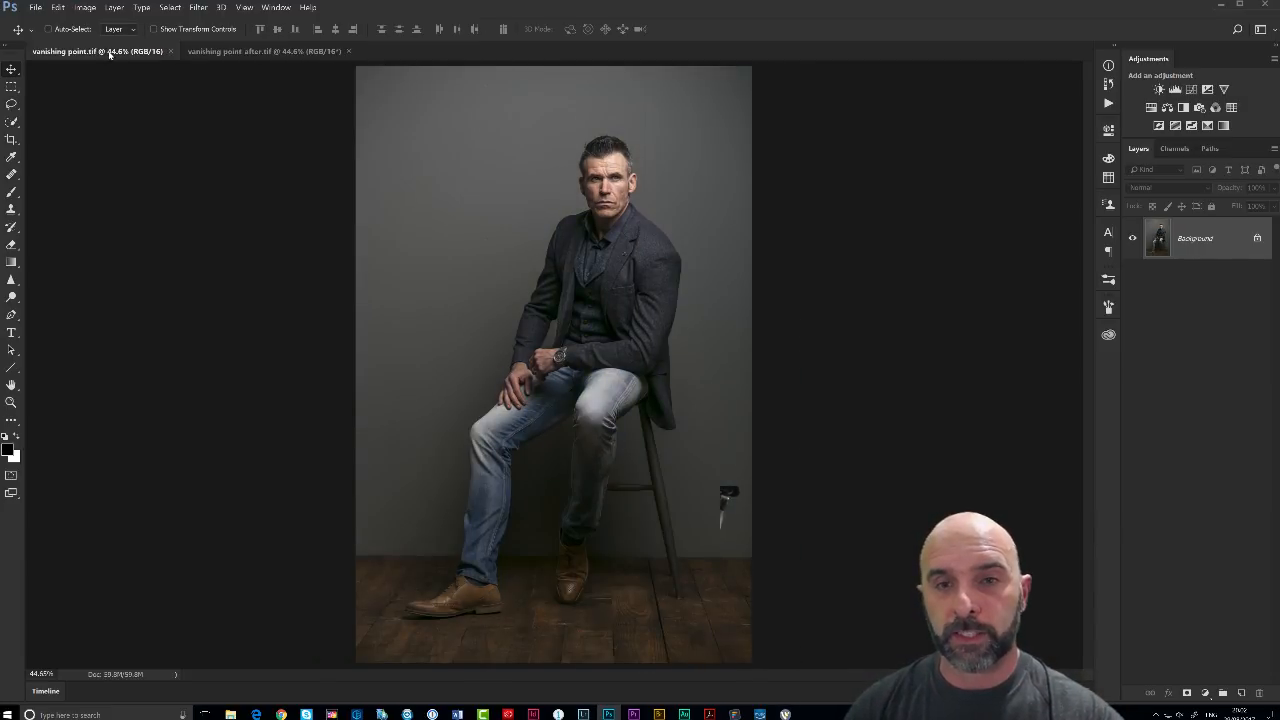
left_click(236, 51)
left_click(140, 55)
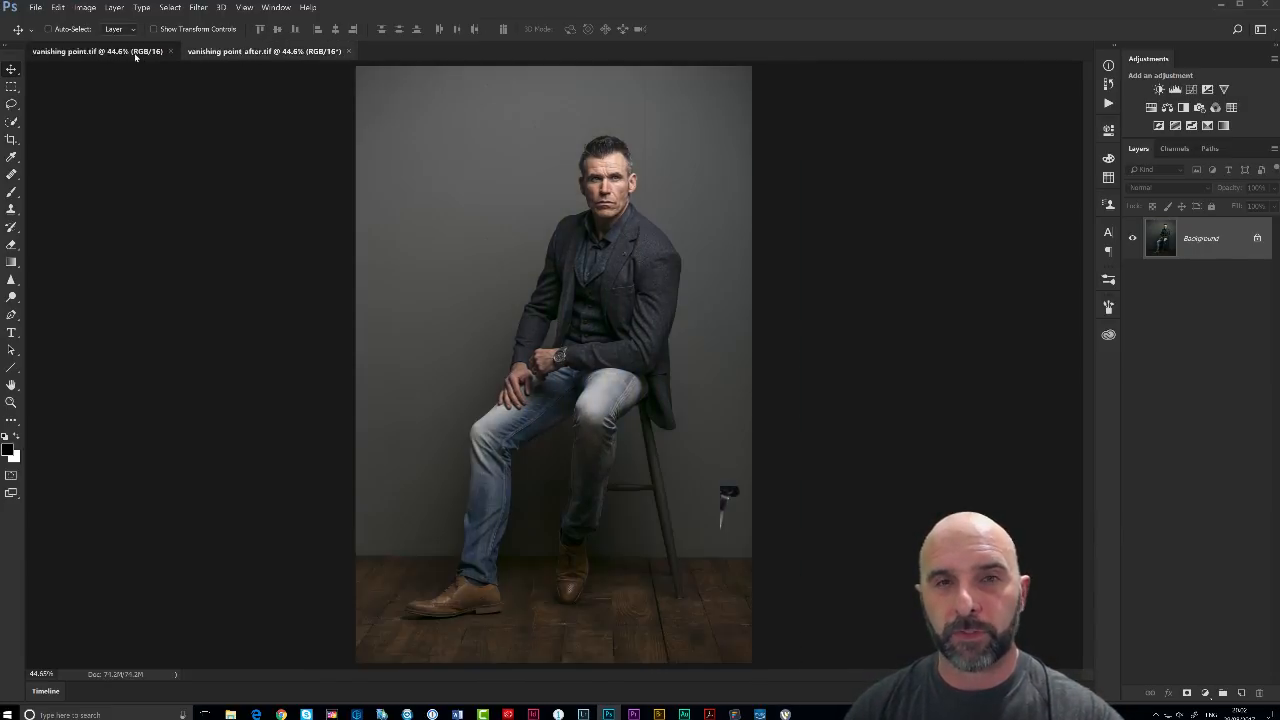
Step: Arrange both documents side by side as 2-up Vertical for comparison, and close vanishing point after.tif
left_click(276, 7)
left_click(292, 7)
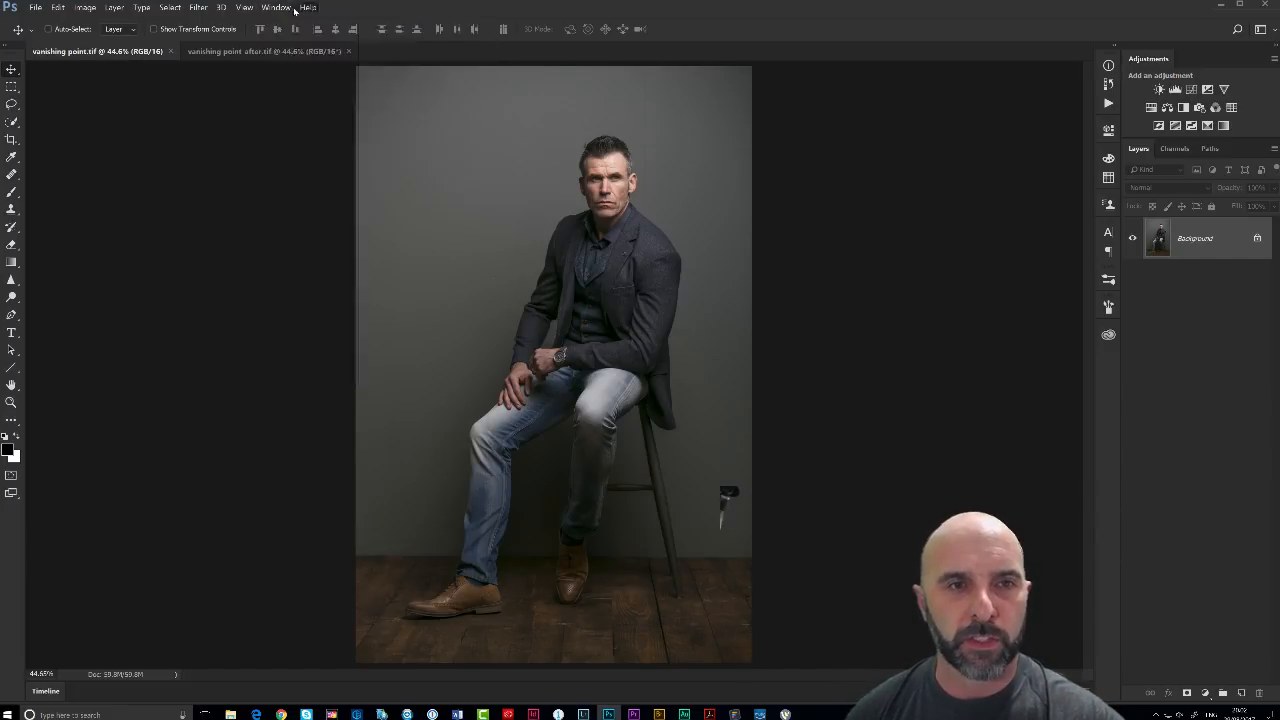
left_click(284, 8)
mouse_move(282, 19)
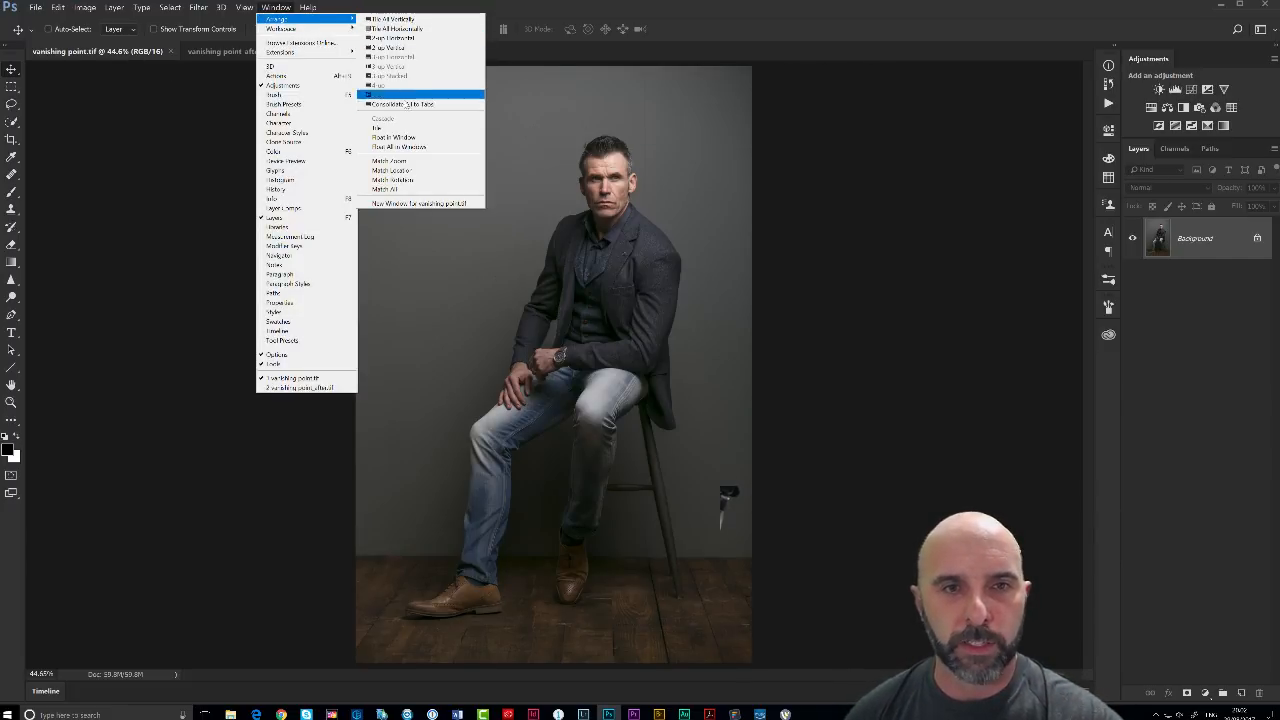
left_click(390, 47)
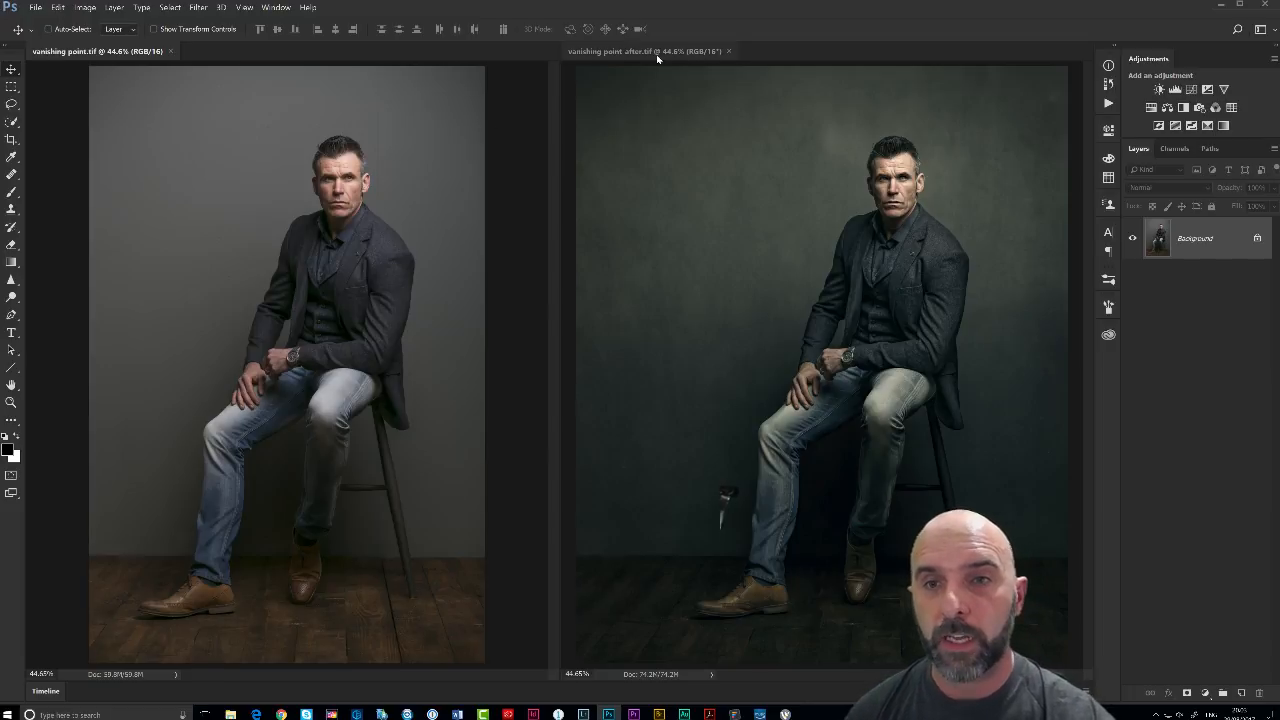
left_click(728, 51)
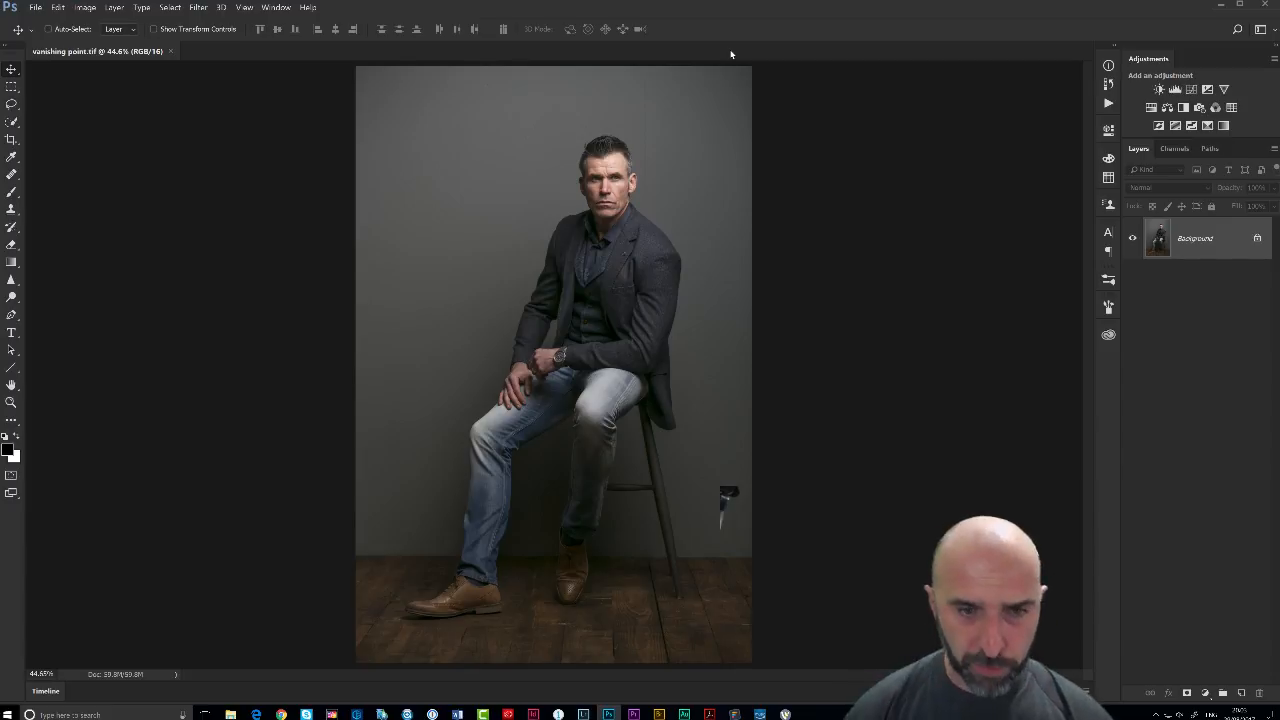
Step: Unlock the Background layer of vanishing point.tif and duplicate it
key("ctrl+space")
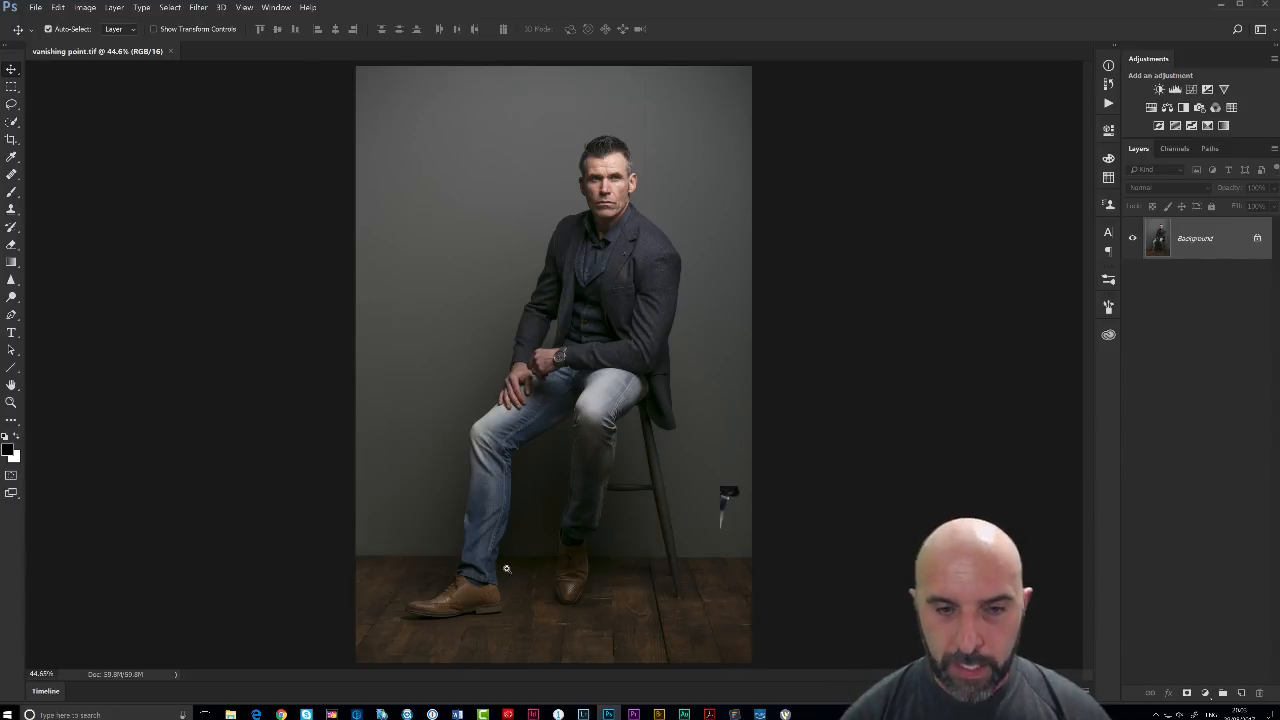
left_click_drag(506, 568, 500, 566)
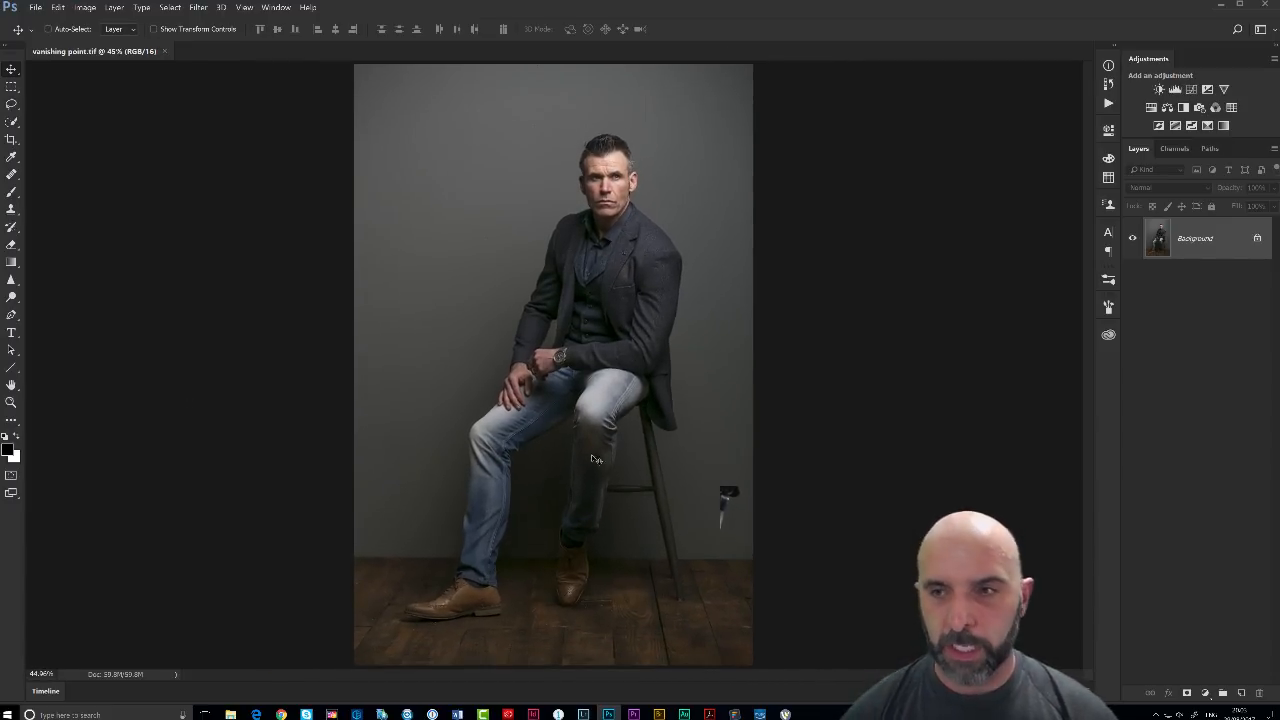
left_click(1258, 239)
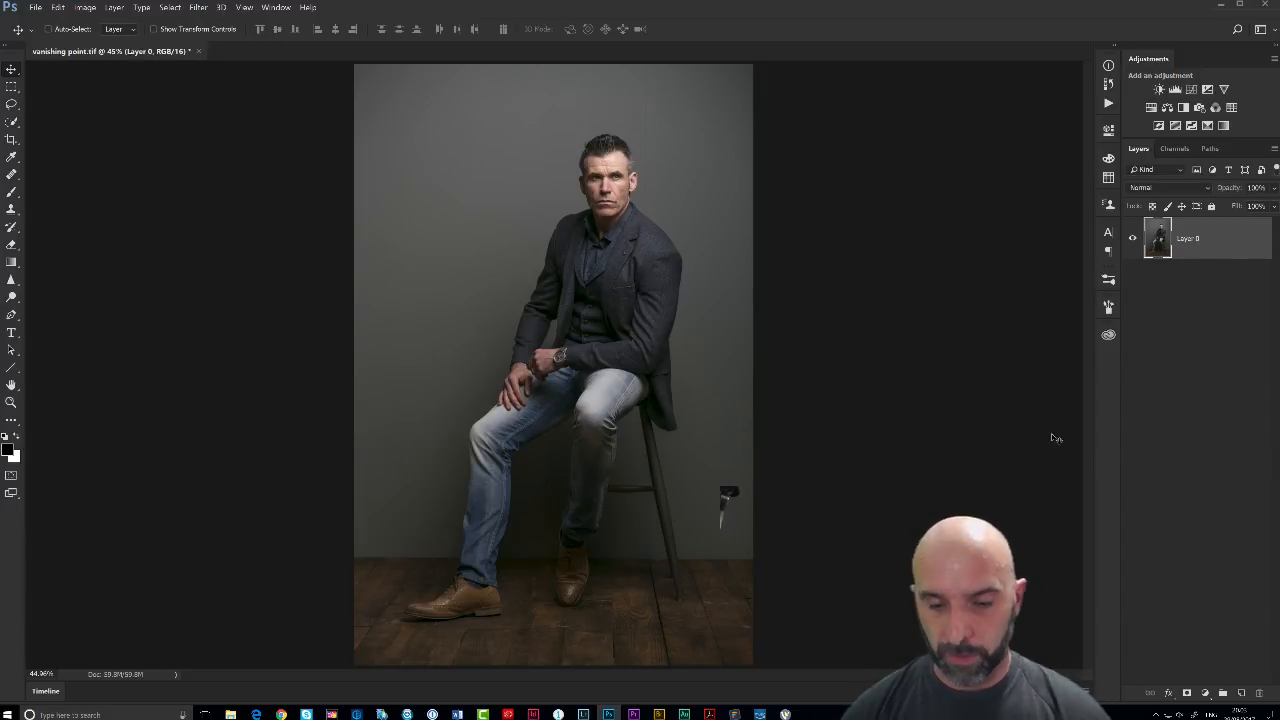
key("ctrl")
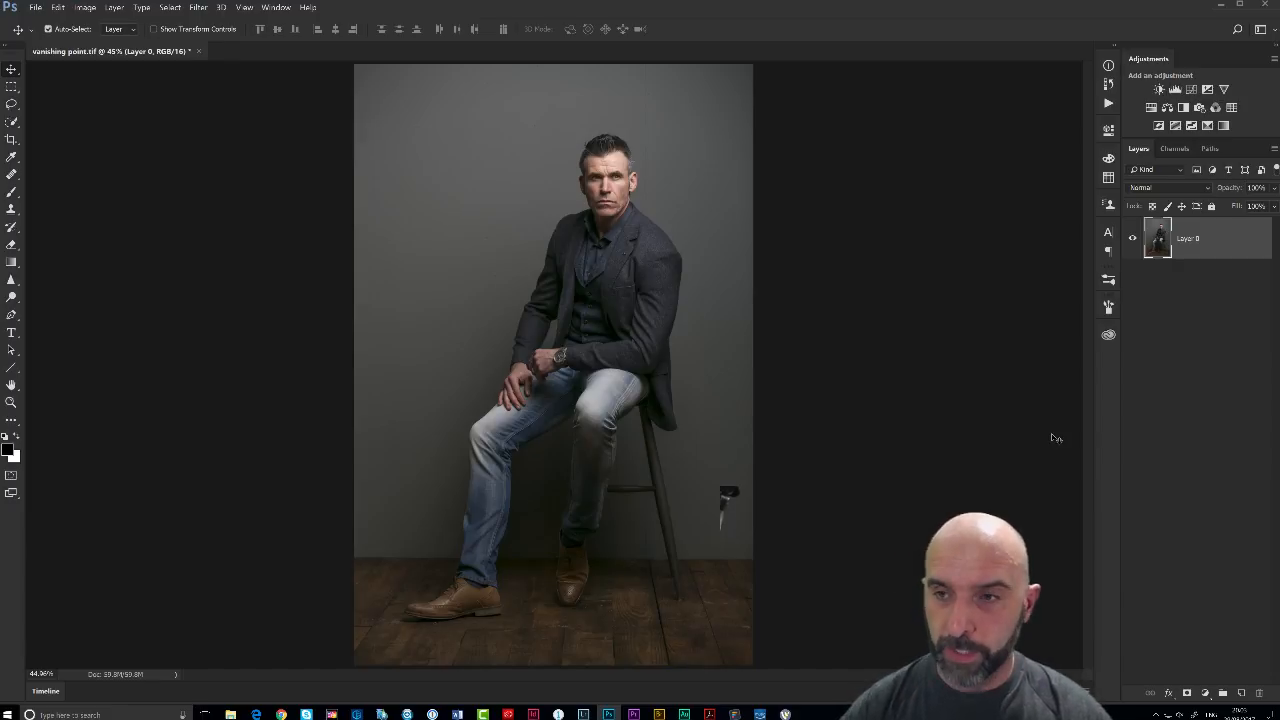
key("ctrl+j")
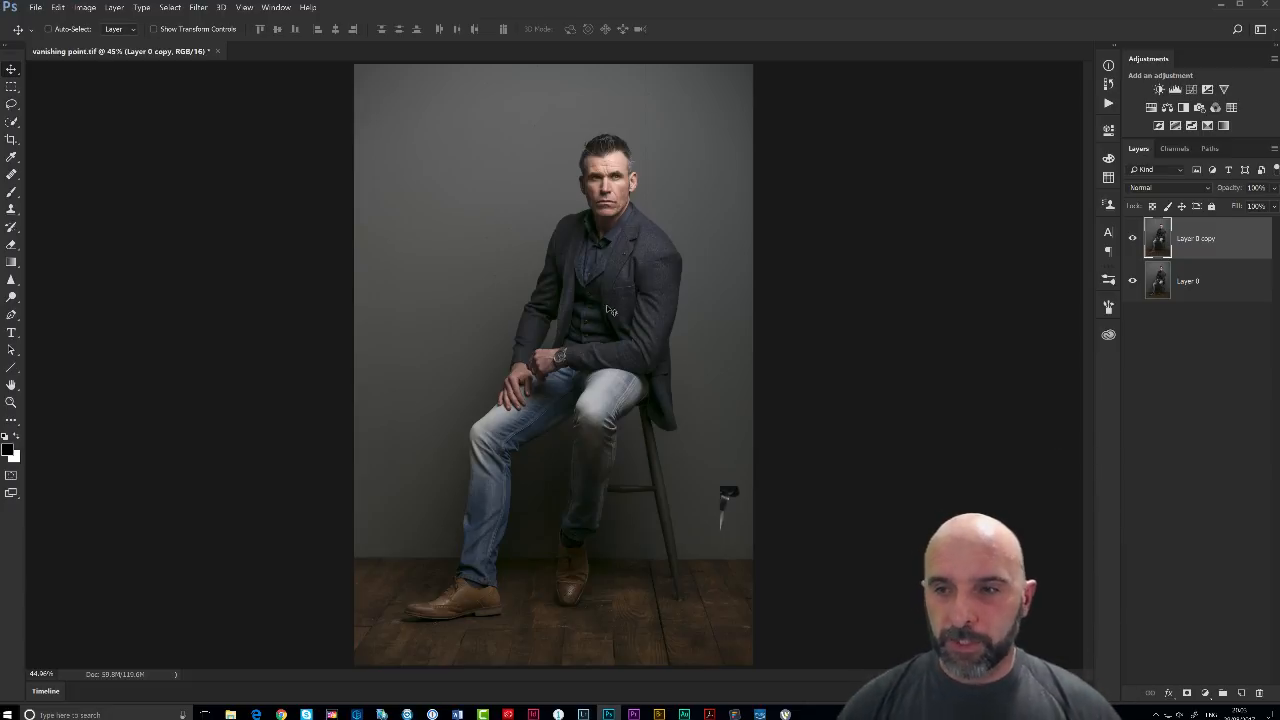
Step: Extend the canvas beyond the photo's left edge to a width of about 31 cm with the Crop tool
key("c")
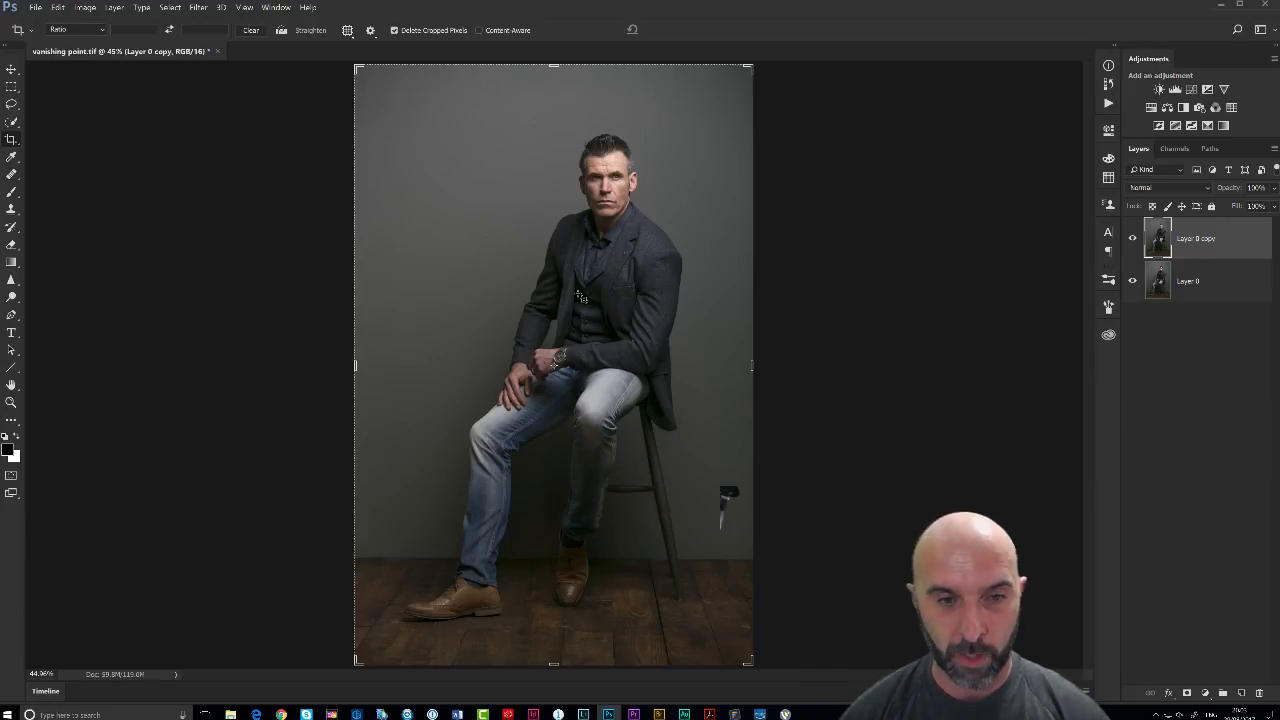
left_click_drag(355, 366, 329, 365)
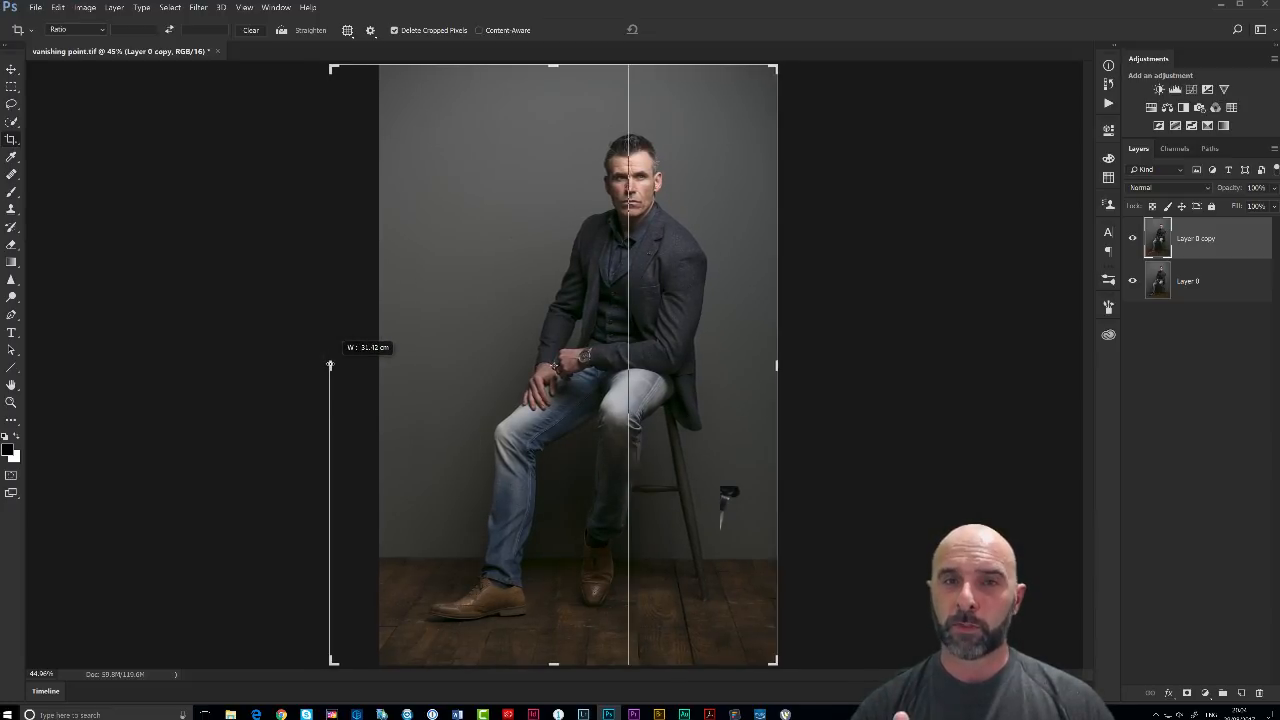
left_click_drag(330, 365, 333, 365)
key("Return")
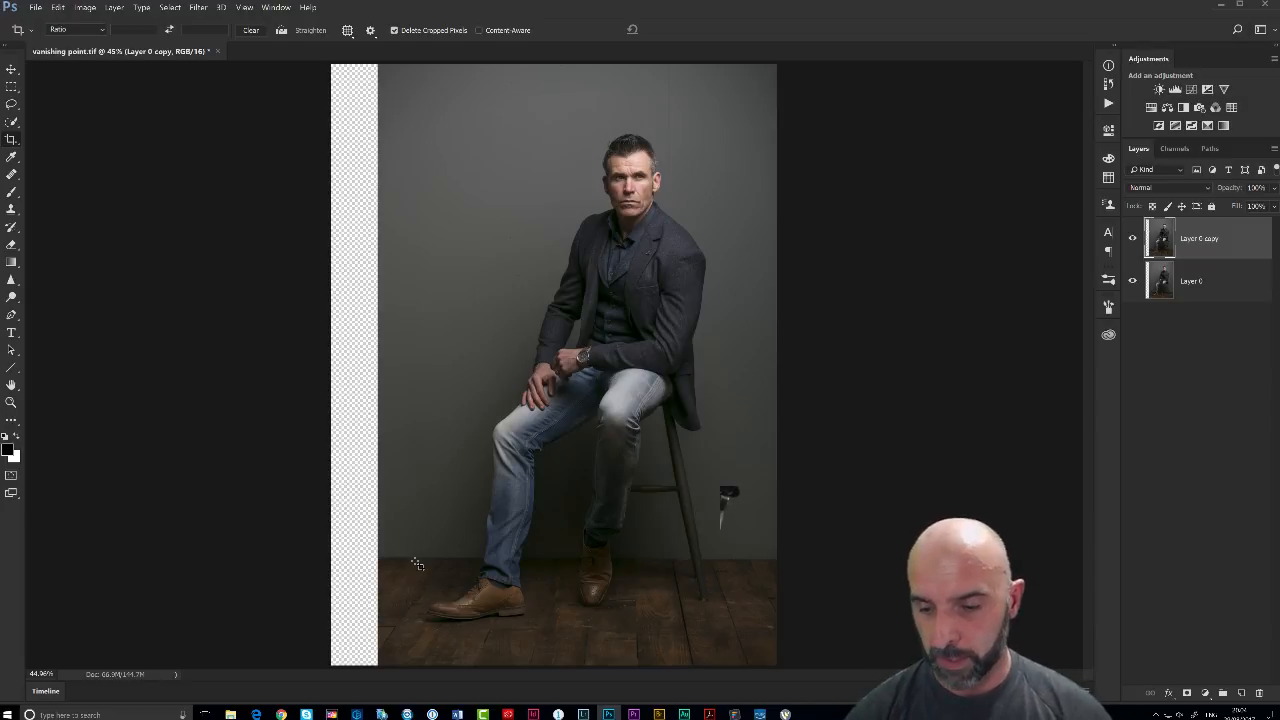
Step: Try to fill the empty strip along the photo's left edge using a rectangular selection and Content-Aware Fill, and deselect it
key("m")
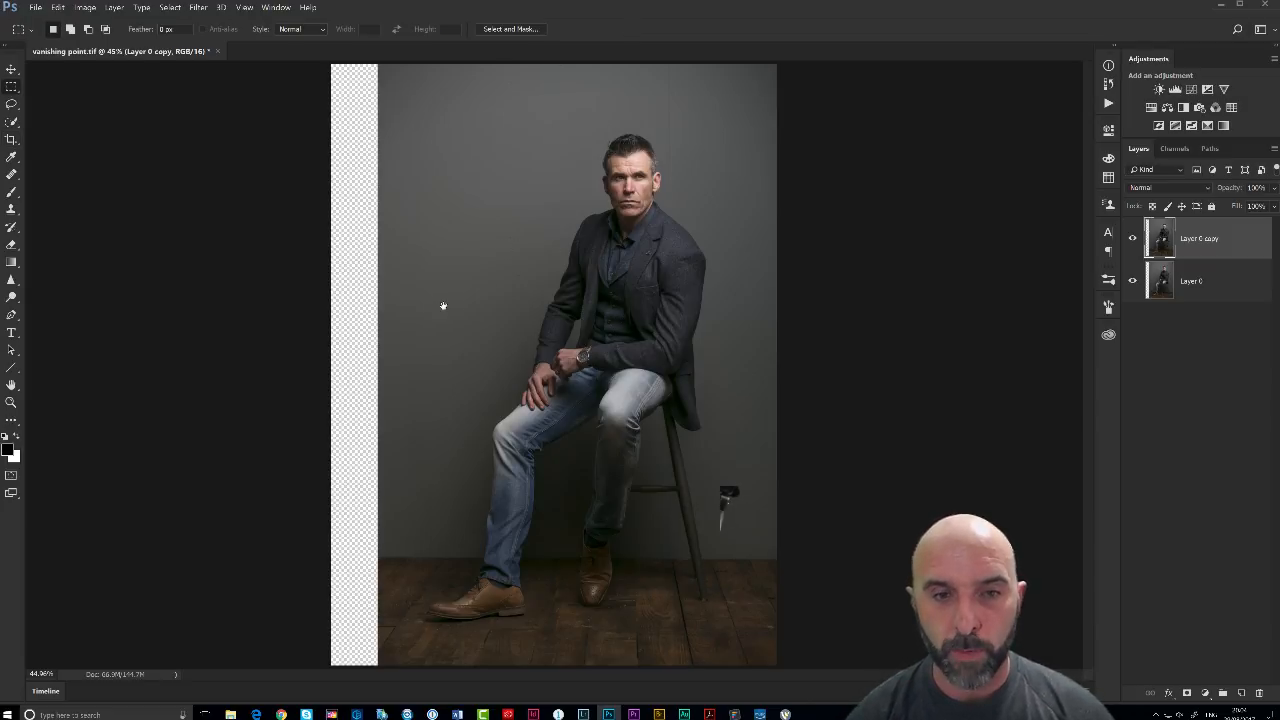
key("ctrl+minus")
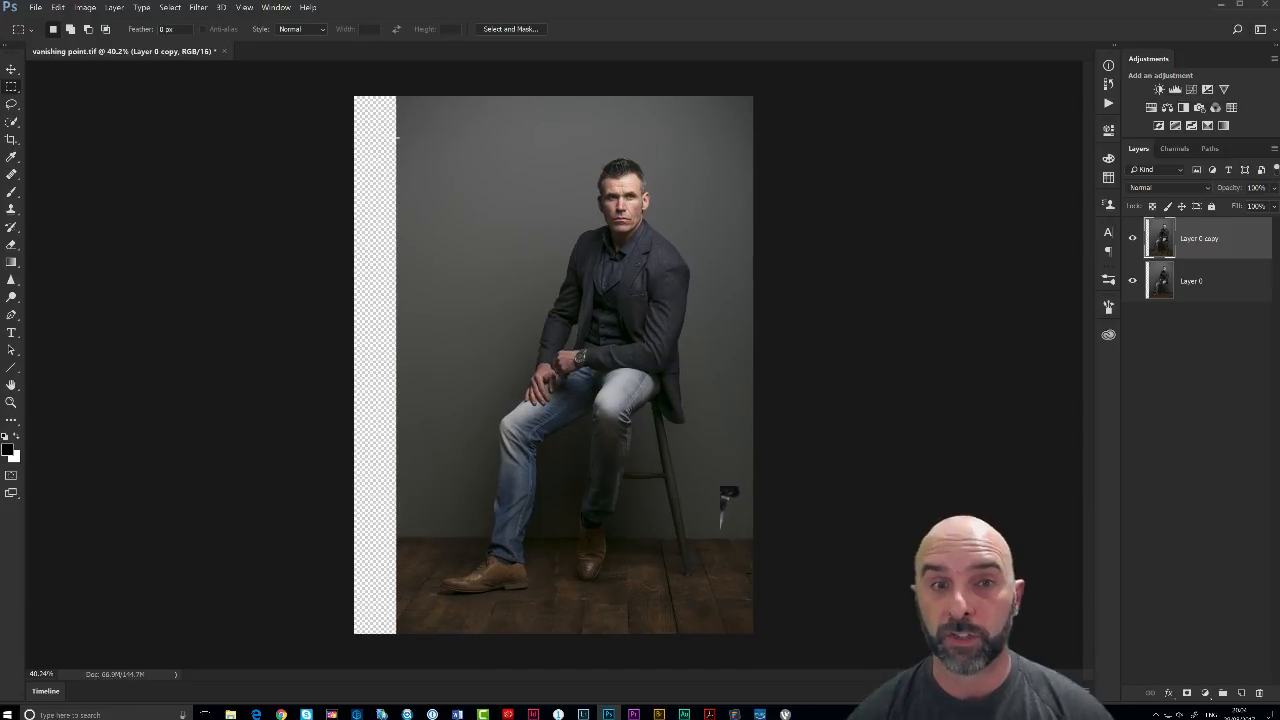
left_click_drag(352, 92, 396, 652)
left_click(57, 7)
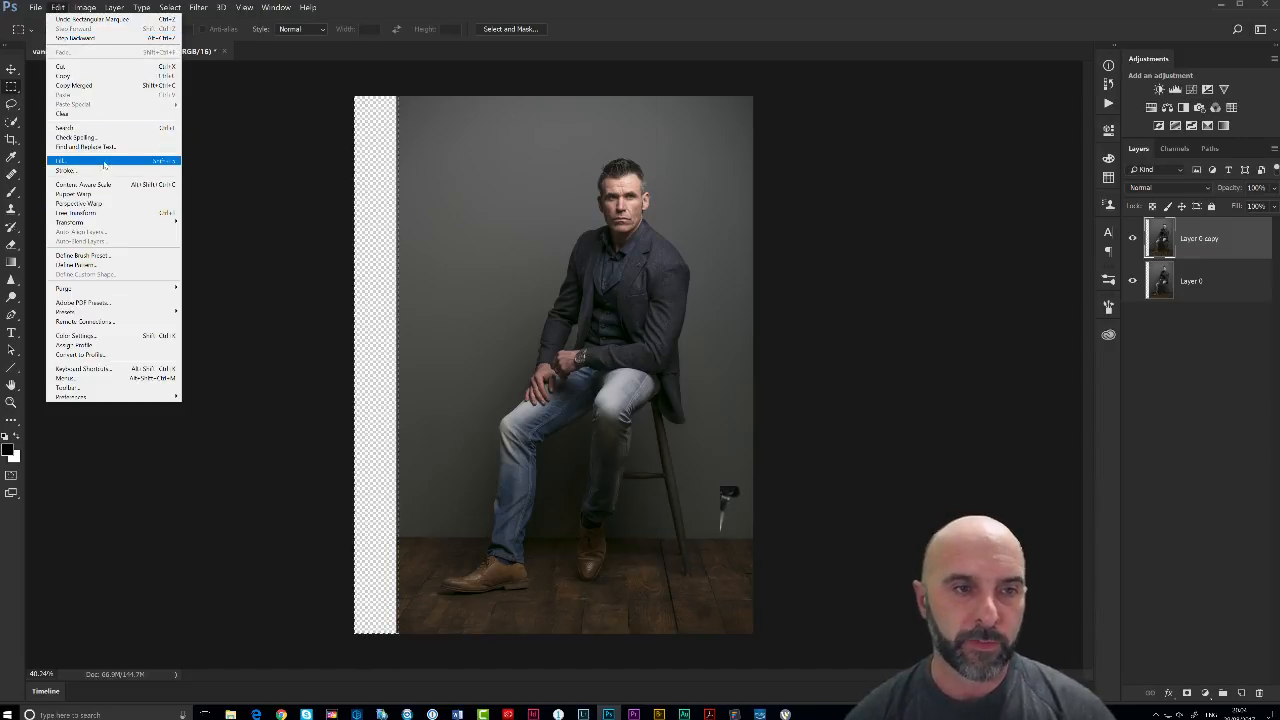
left_click(137, 159)
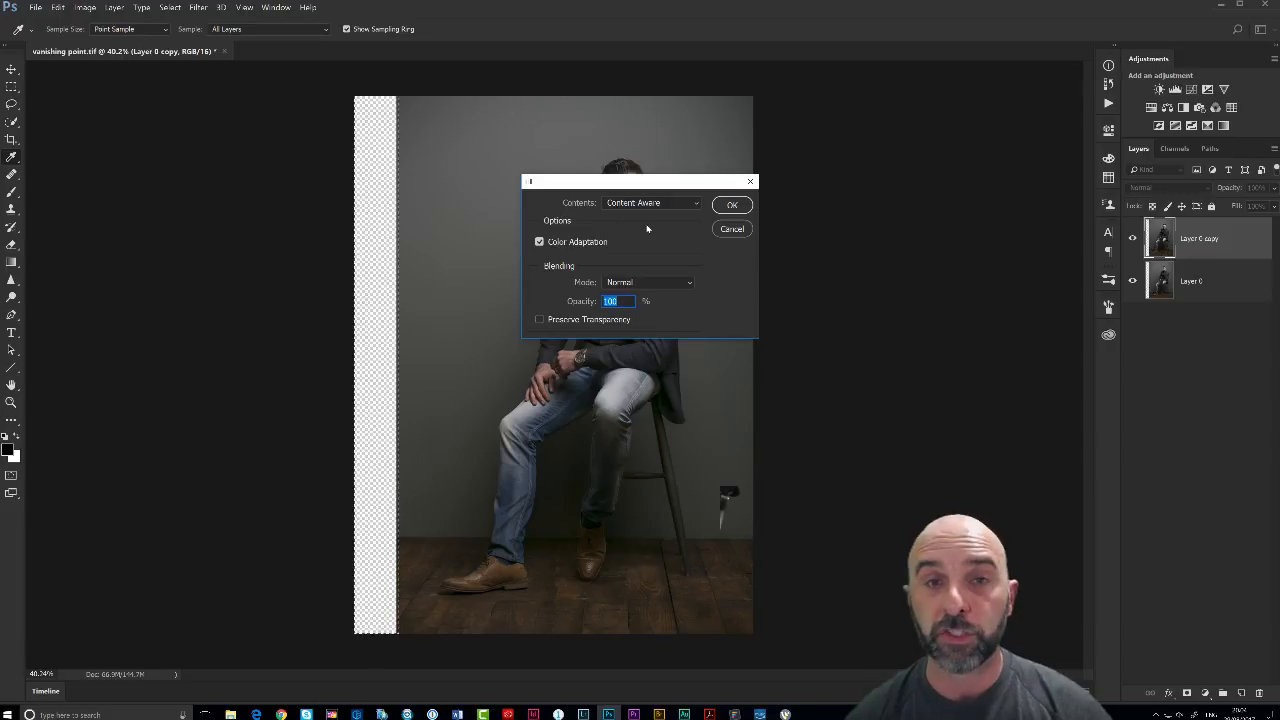
left_click(731, 204)
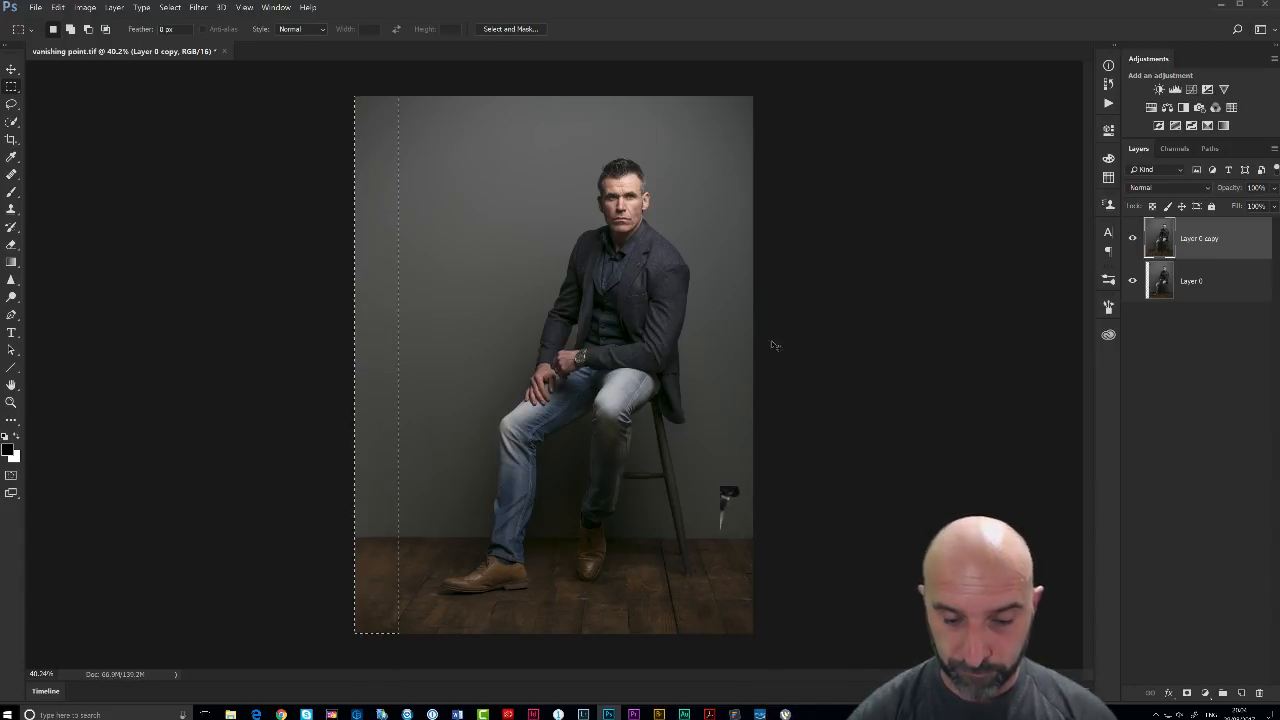
key("ctrl+d")
Step: Undo the Content-Aware fill of the strip along the photo's left edge and clear the selection
scroll(381, 584, "up", 2)
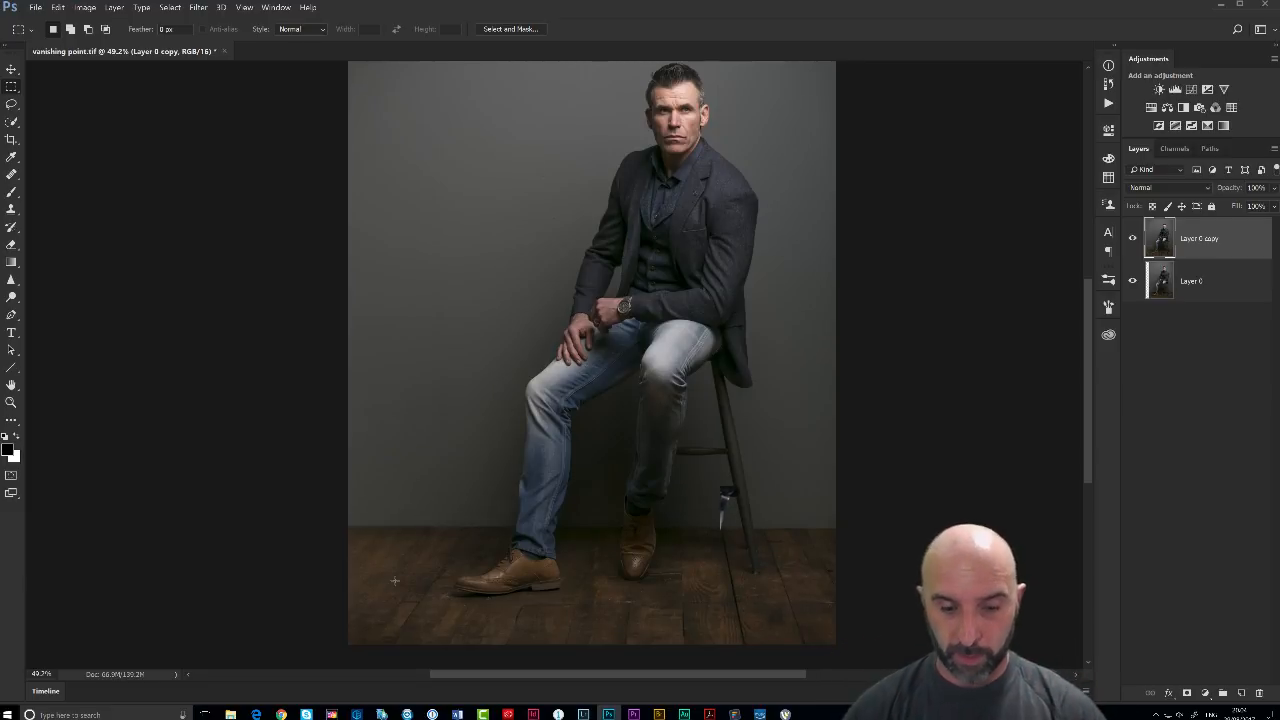
scroll(371, 571, "up", 4)
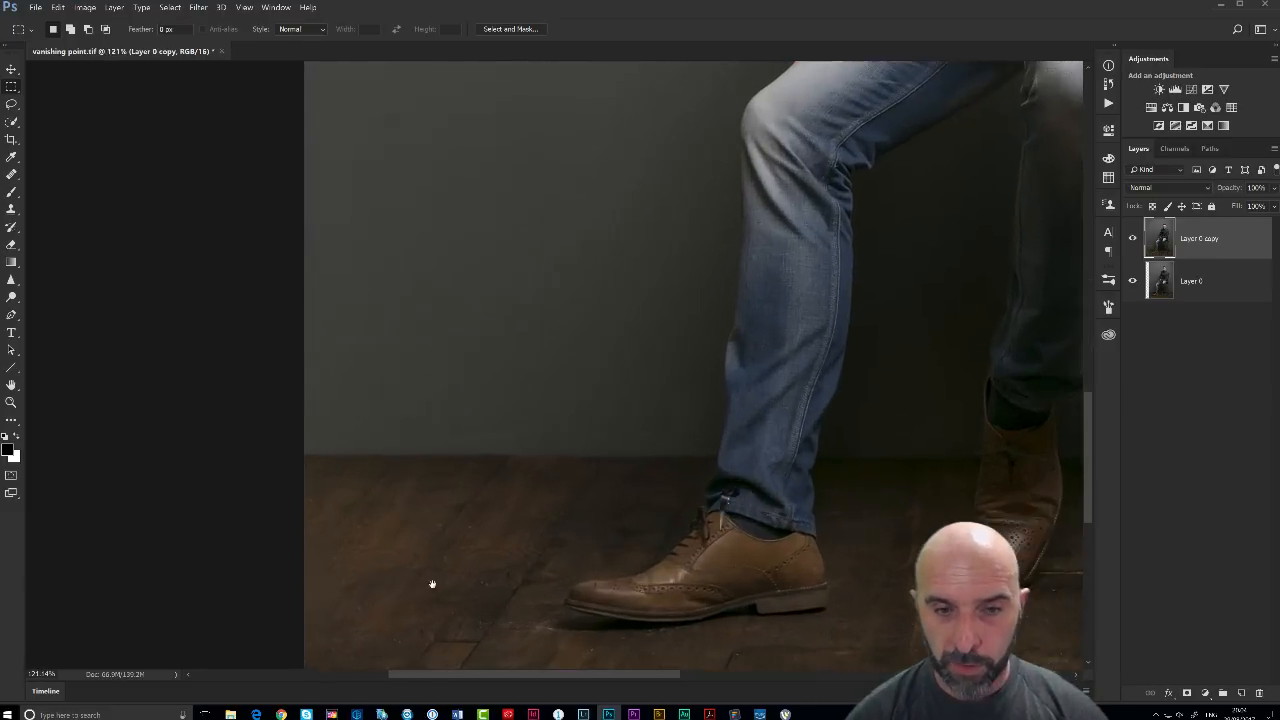
left_click_drag(429, 586, 495, 487)
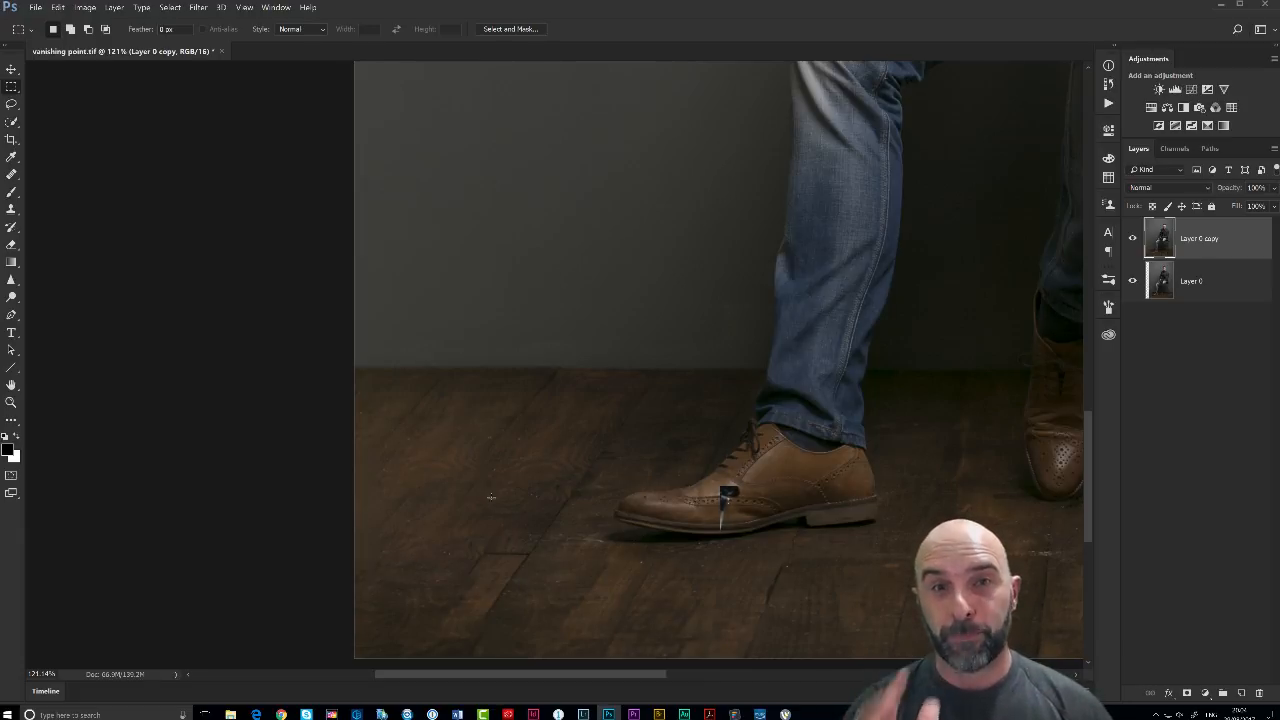
left_click_drag(503, 433, 456, 419)
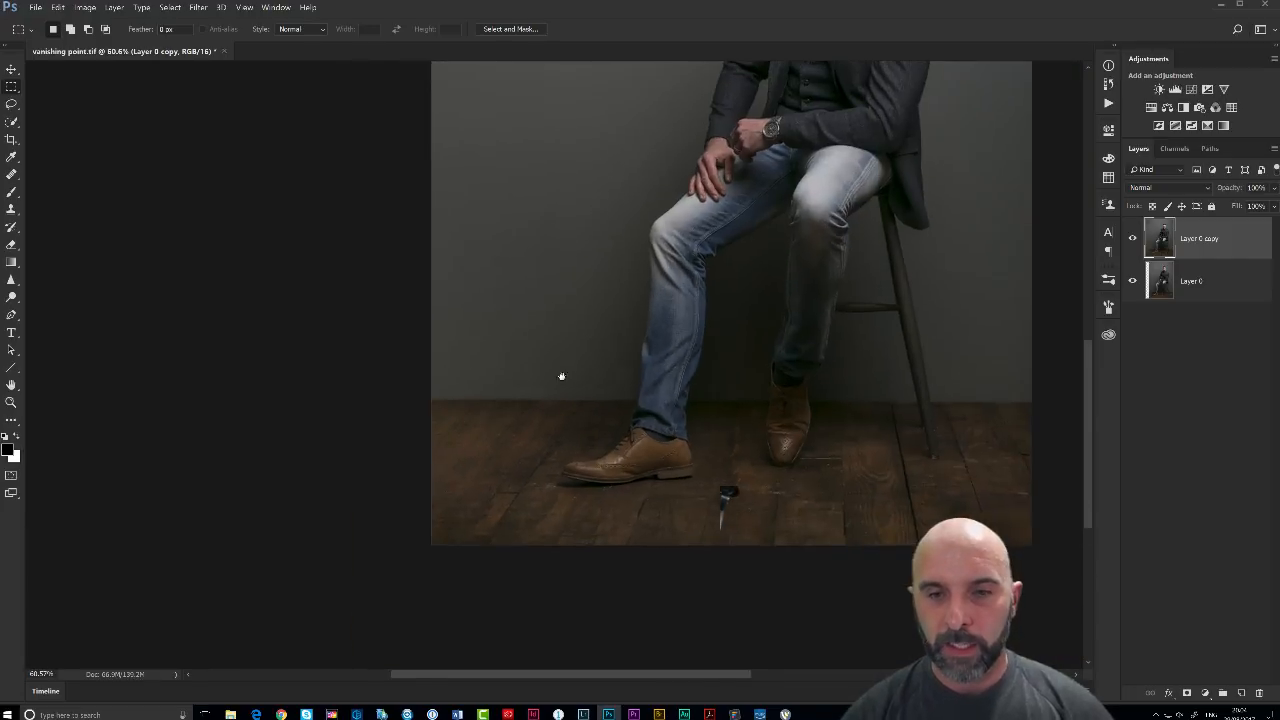
left_click_drag(574, 334, 445, 376)
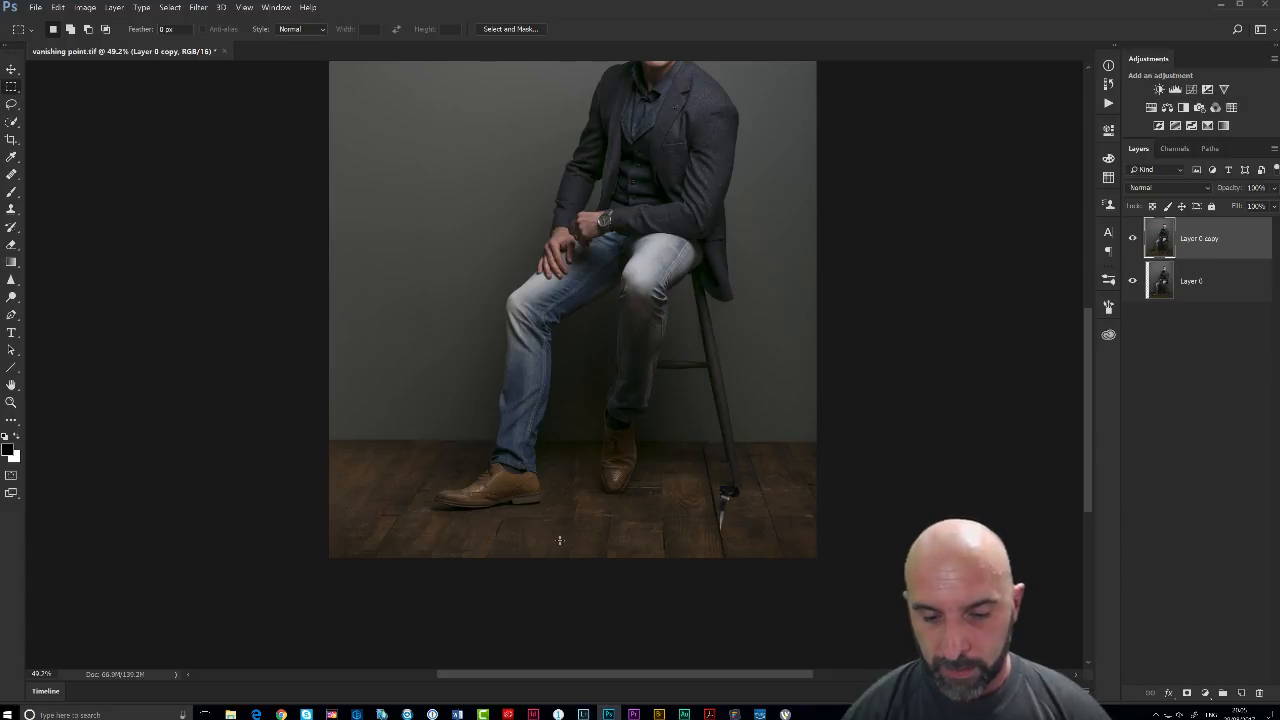
key("ctrl+alt+z")
key("ctrl+alt+z")
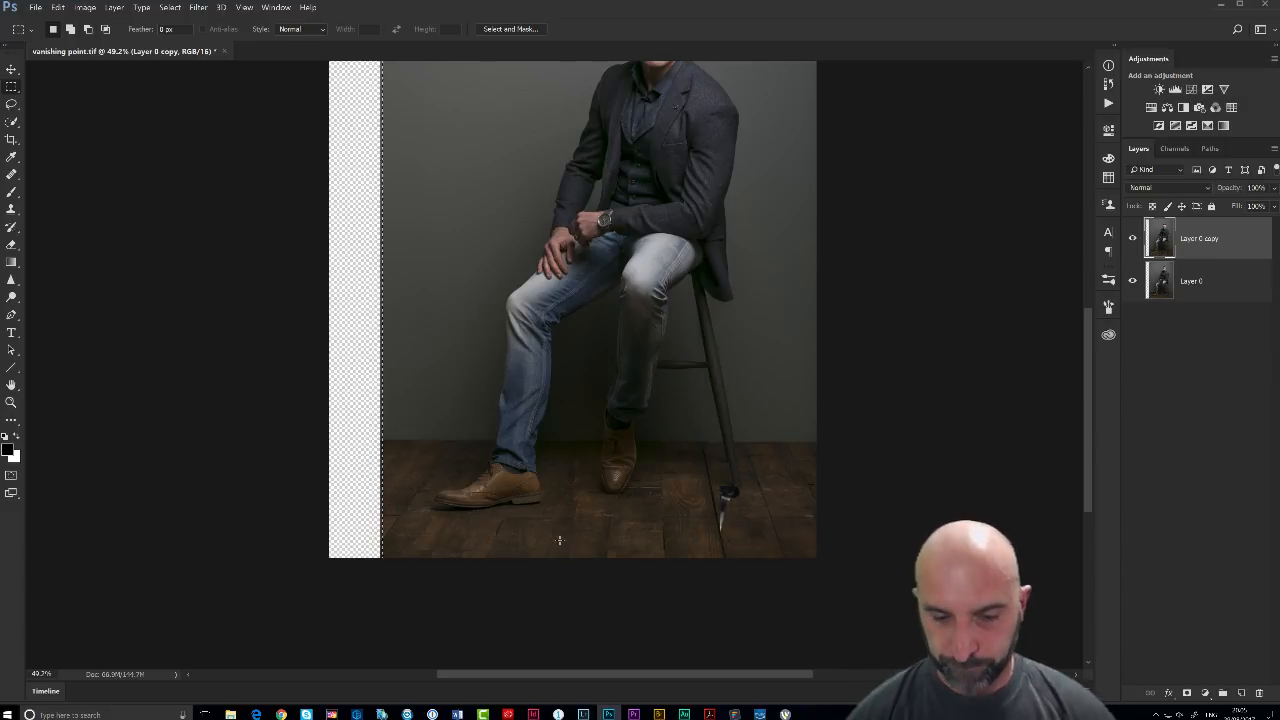
key("ctrl+d")
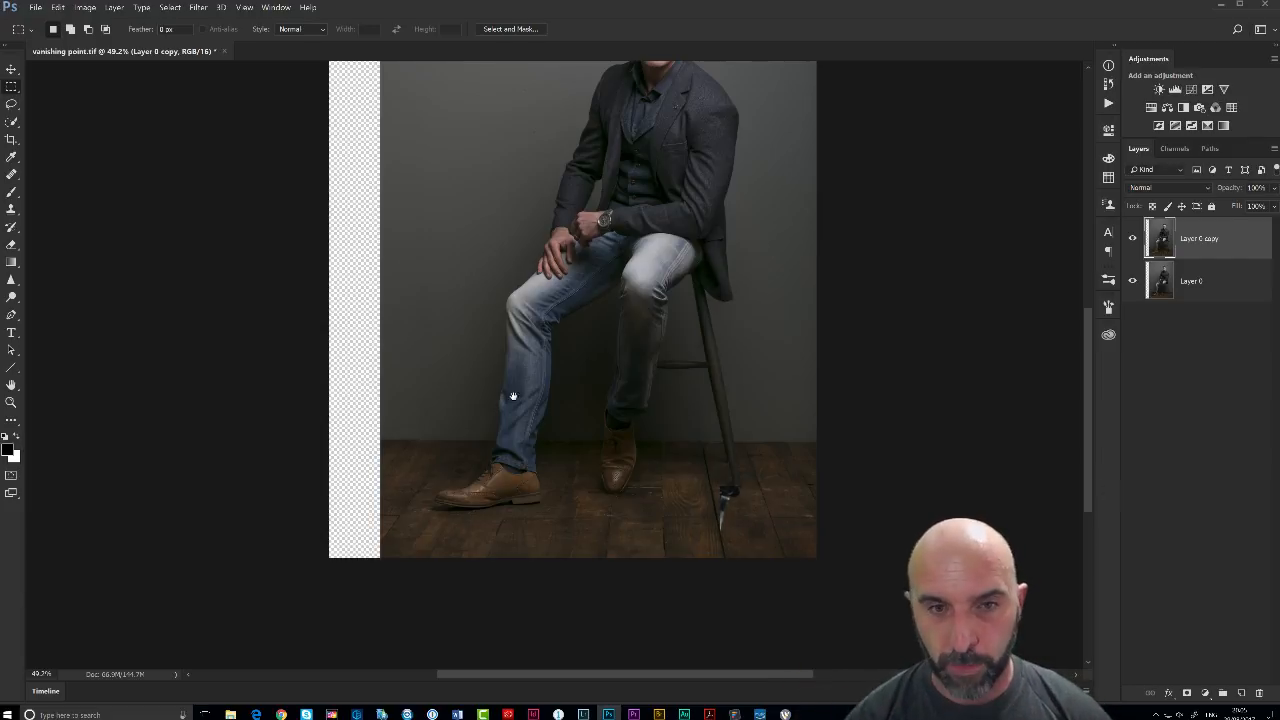
Step: Open the Vanishing Point filter for the duplicated layer
left_click_drag(477, 277, 491, 359)
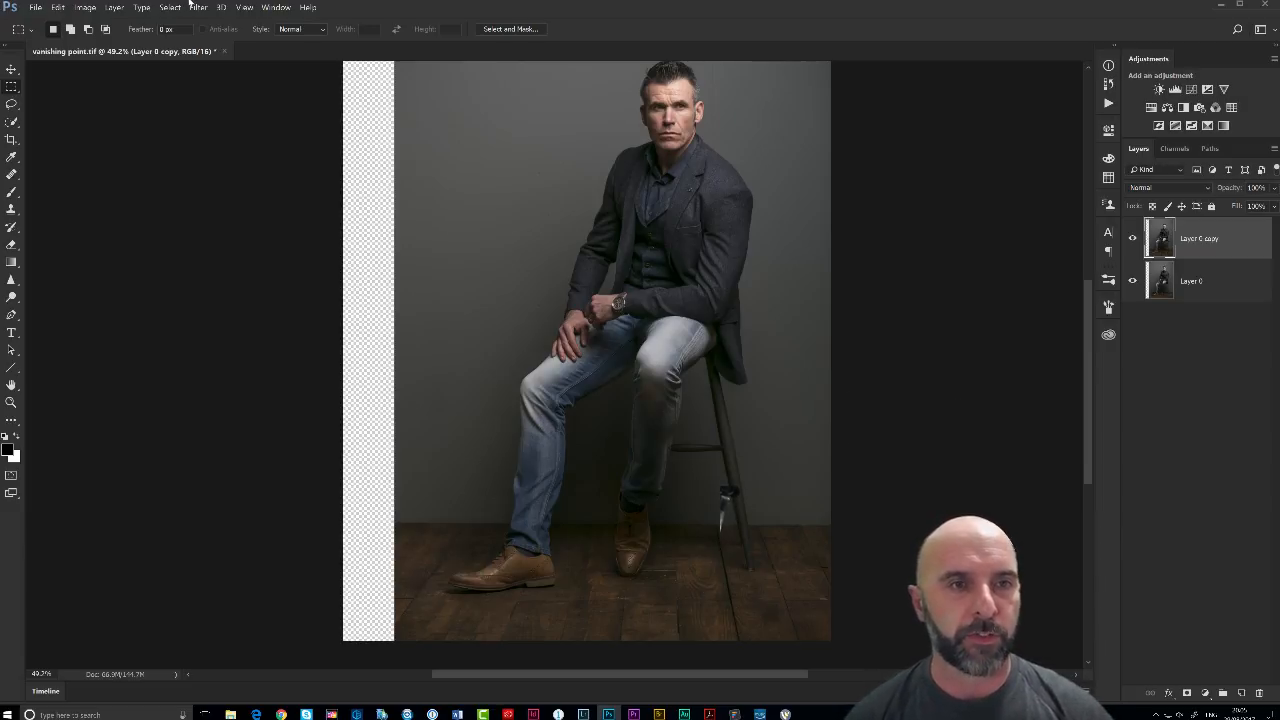
left_click(192, 6)
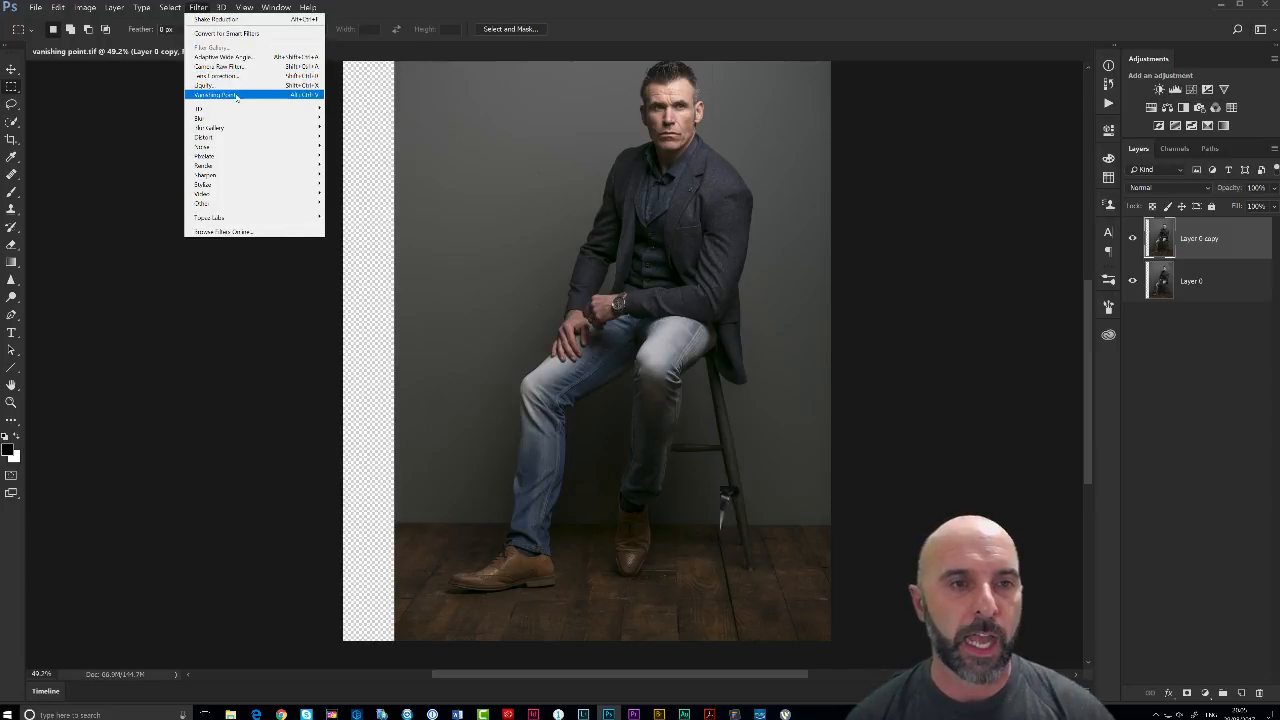
left_click(236, 96)
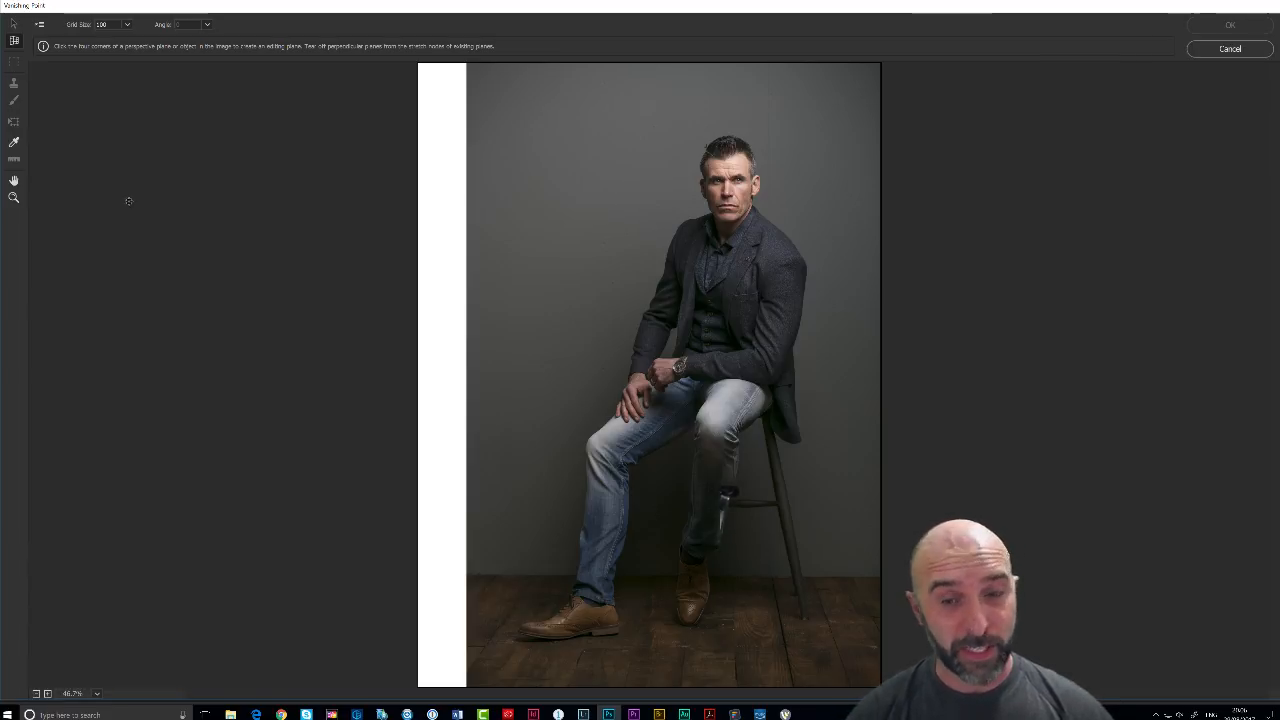
Step: Create a four-corner perspective plane on the wooden floor around the rear shoe, following the board seams, and fine-tune its front corner nearest the forward shoe
left_click(14, 199)
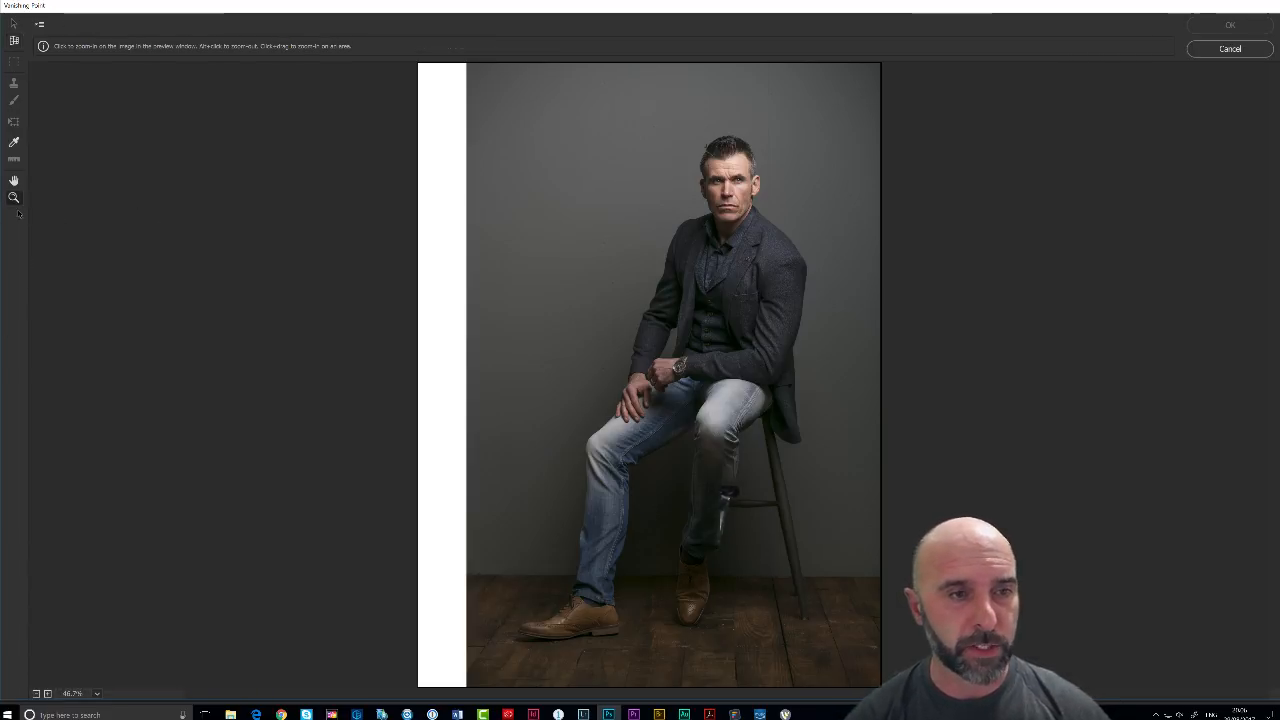
left_click(670, 482)
left_click(671, 494)
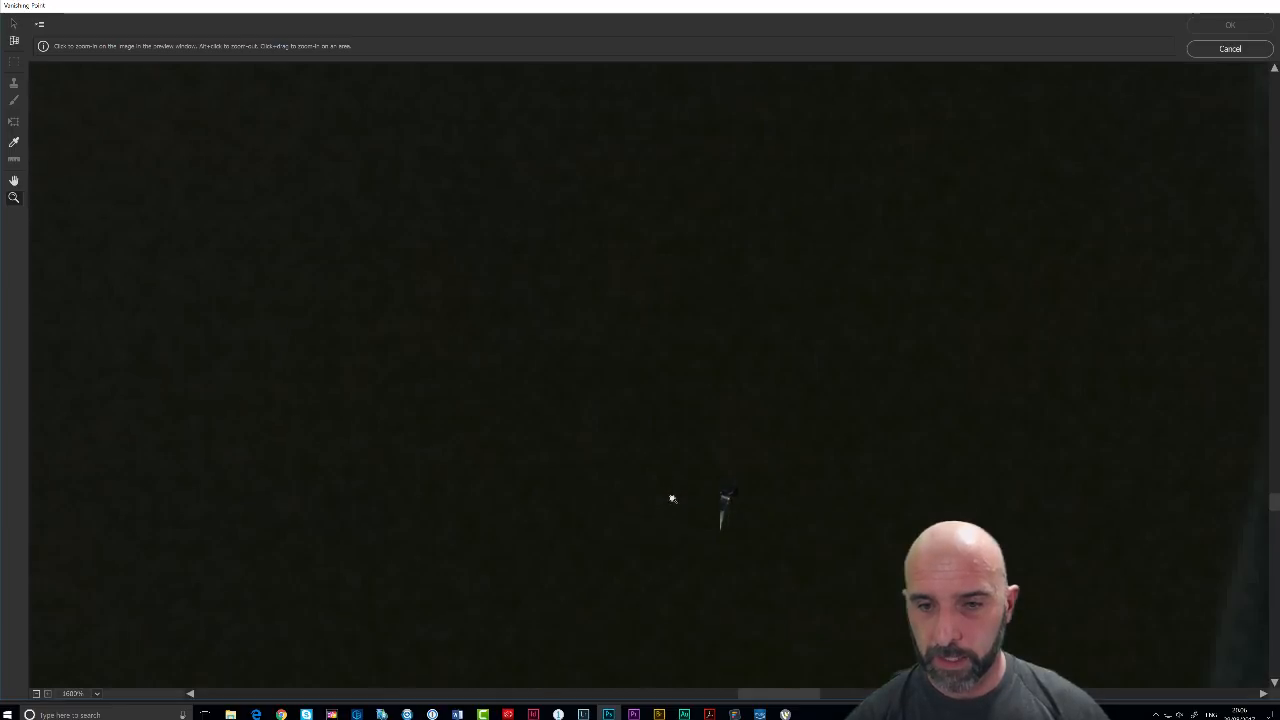
key("alt")
scroll(645, 486, "down", 12)
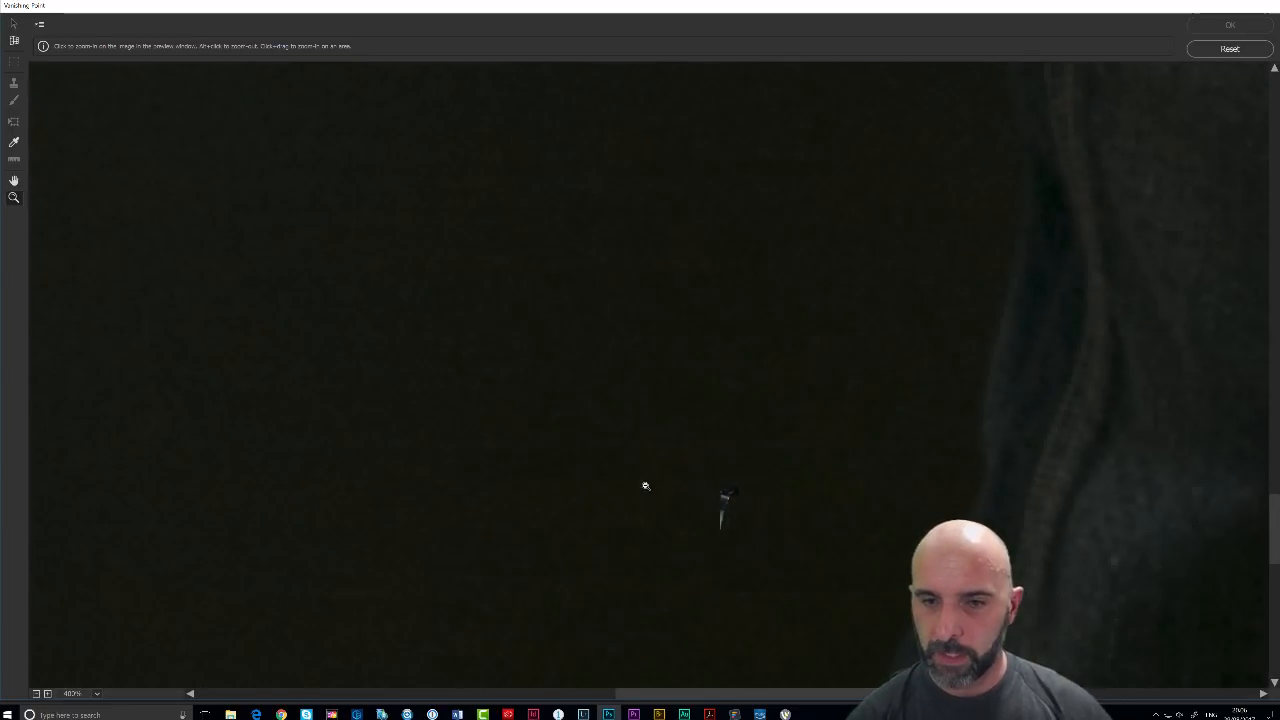
scroll(662, 507, "up", 1)
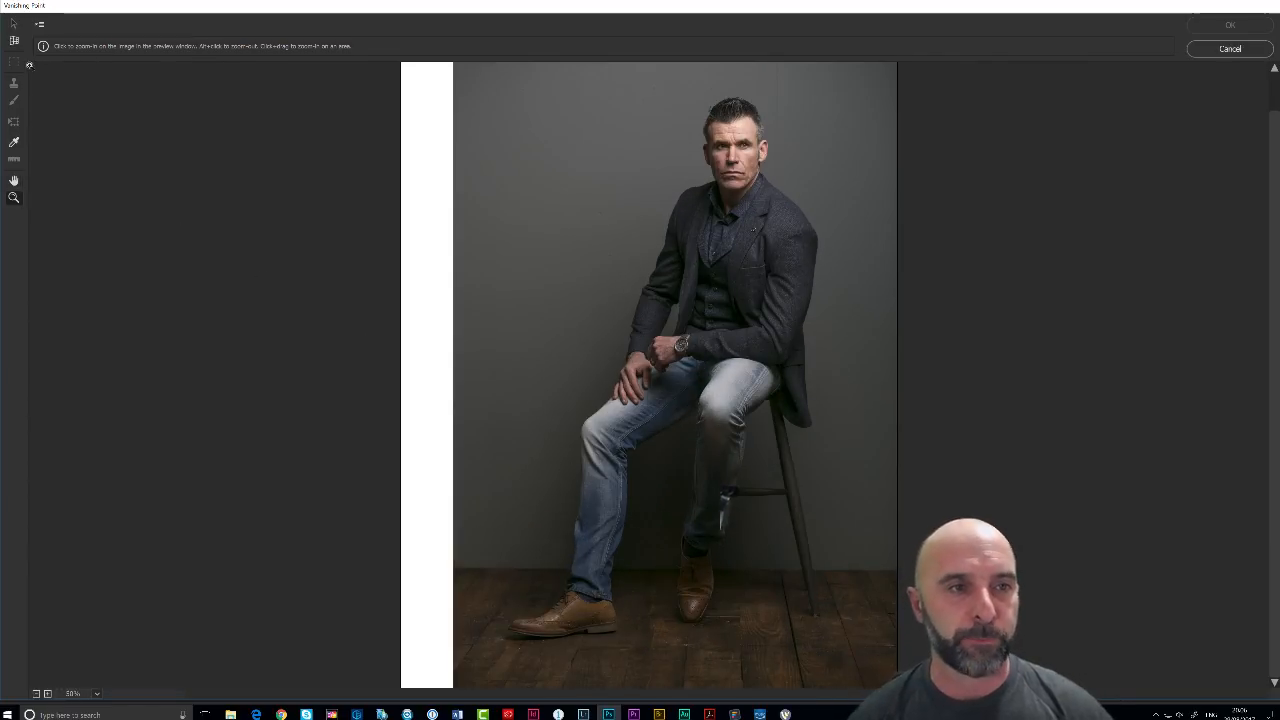
left_click(14, 41)
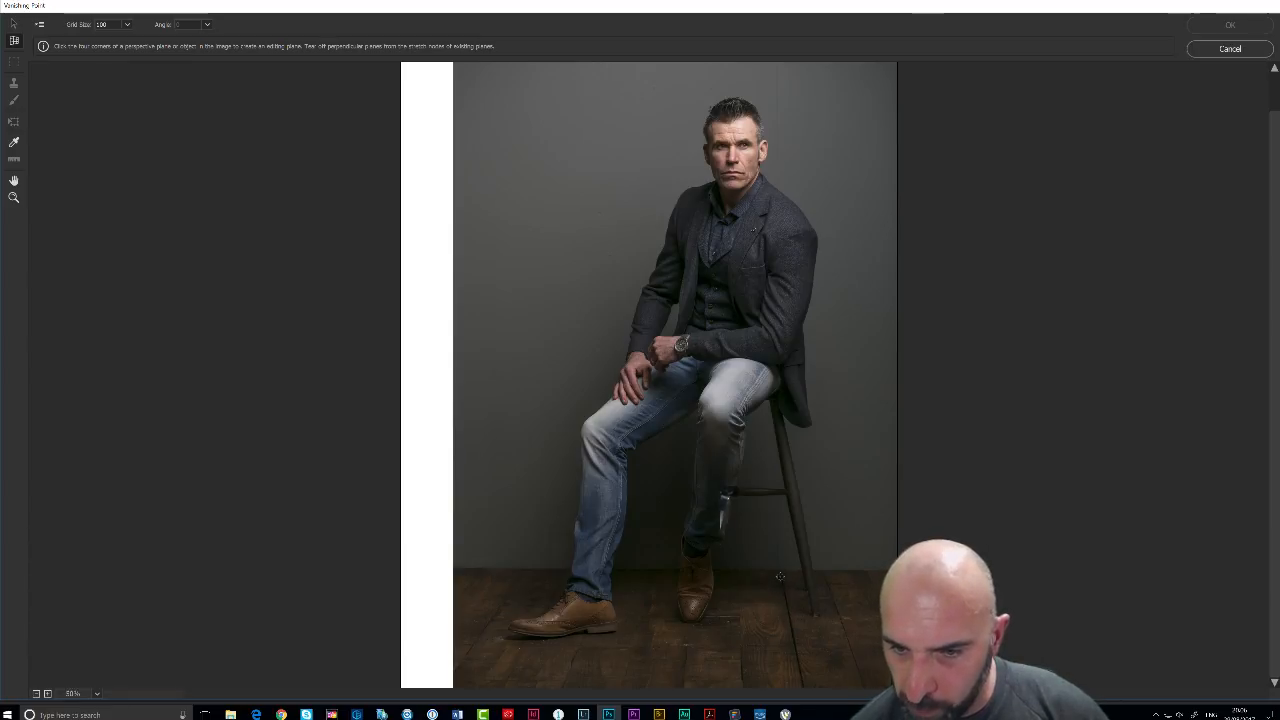
left_click(779, 572)
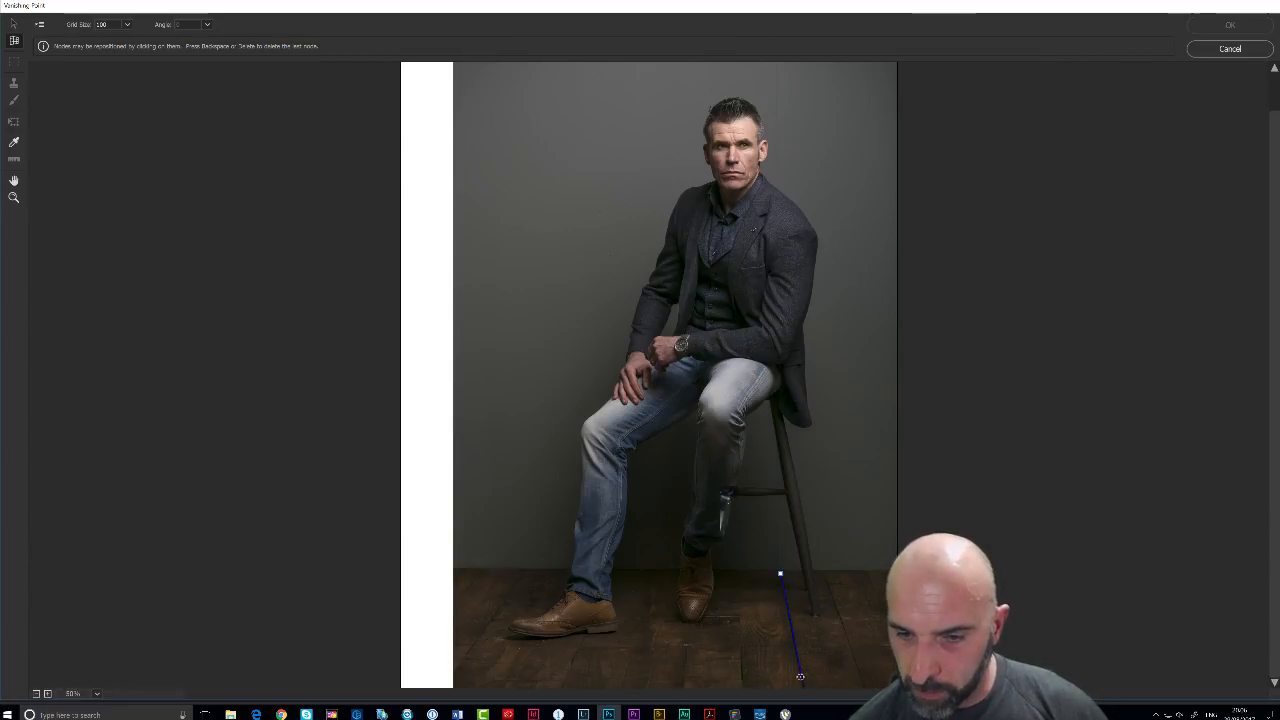
left_click(800, 677)
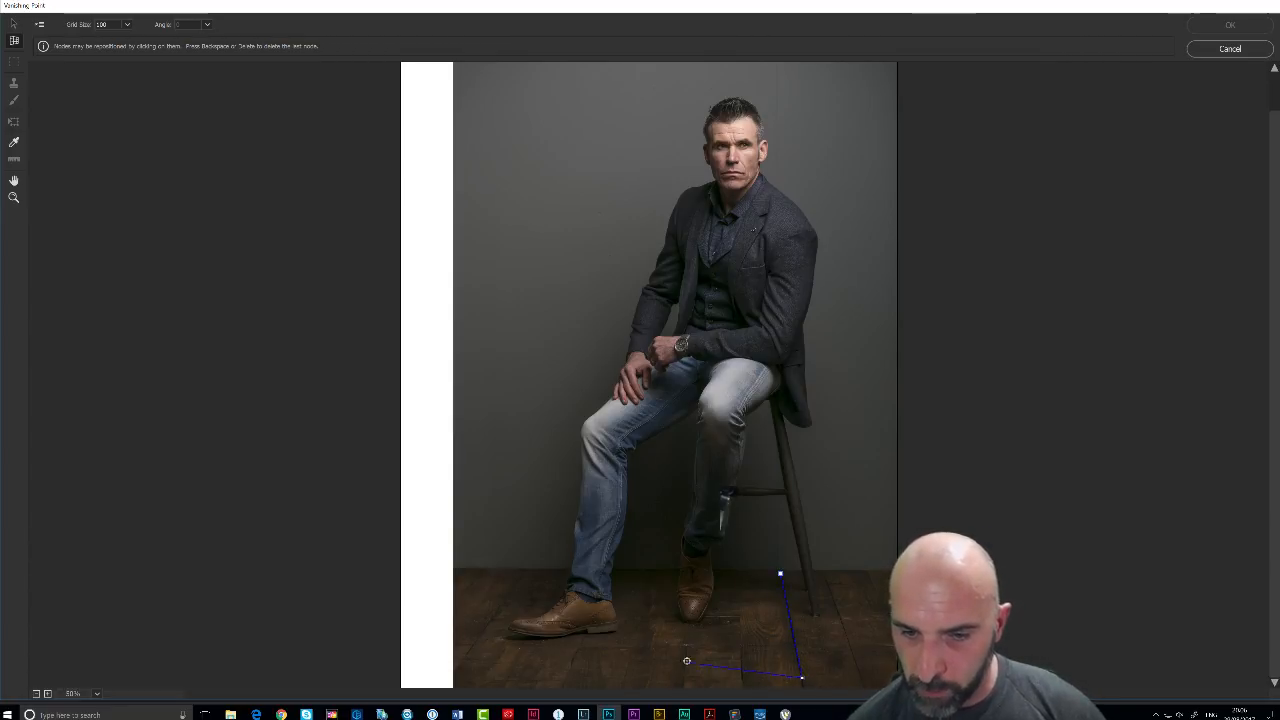
left_click(622, 675)
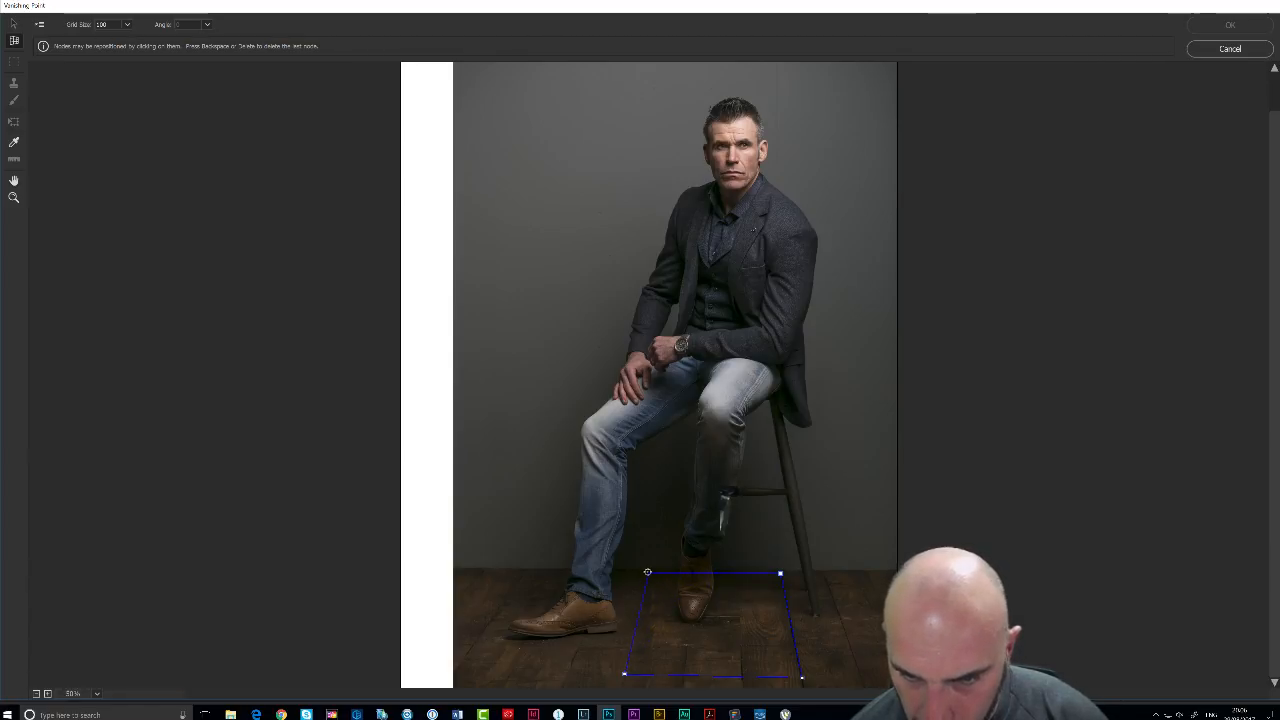
left_click(648, 574)
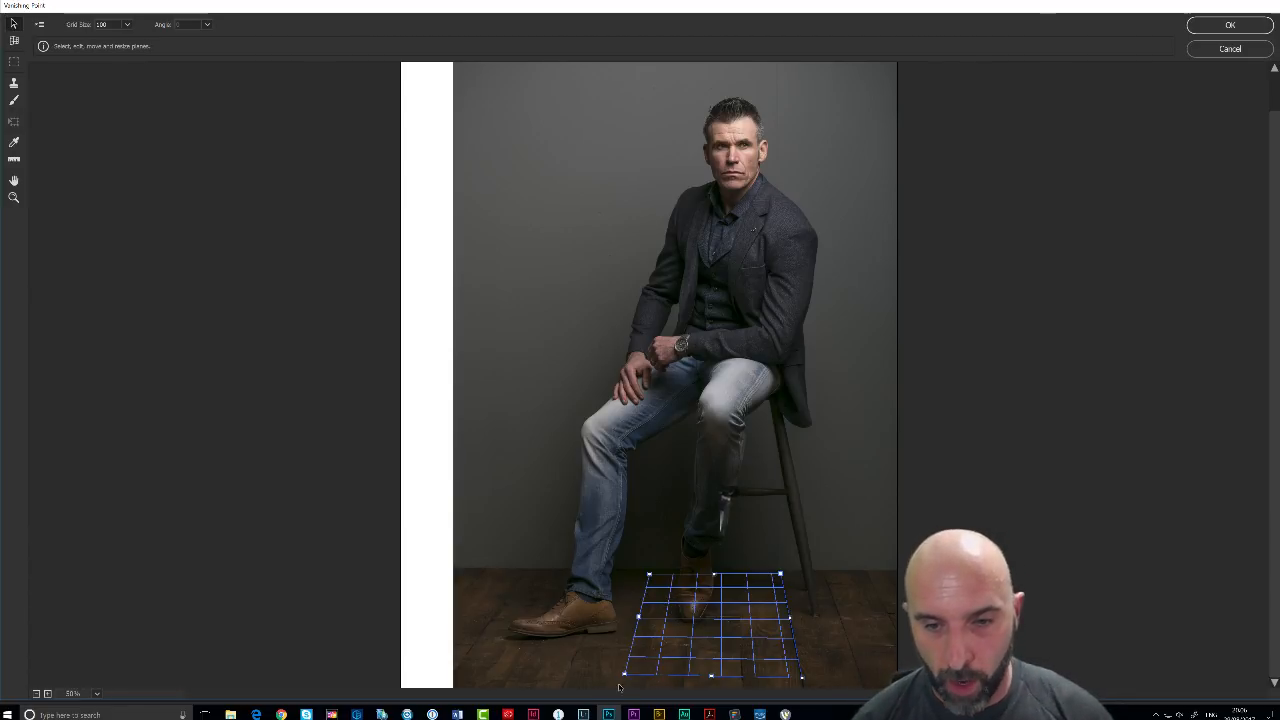
left_click_drag(624, 676, 635, 683)
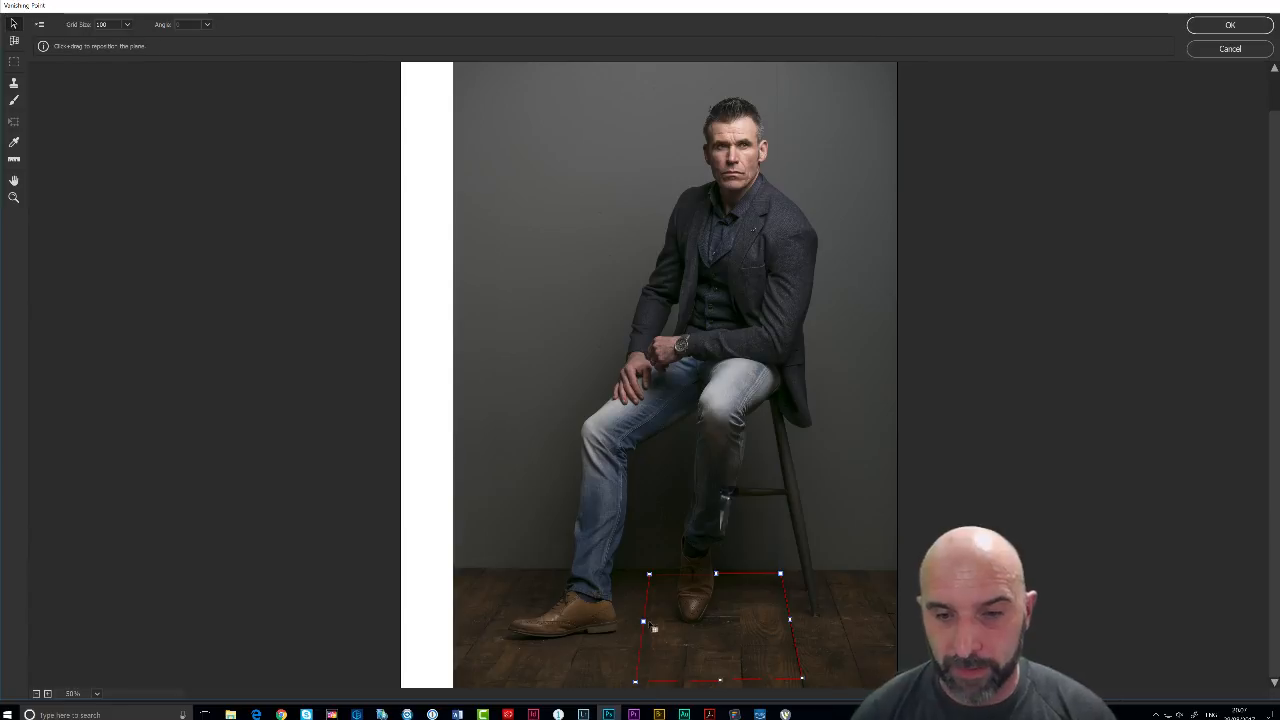
left_click_drag(635, 684, 624, 679)
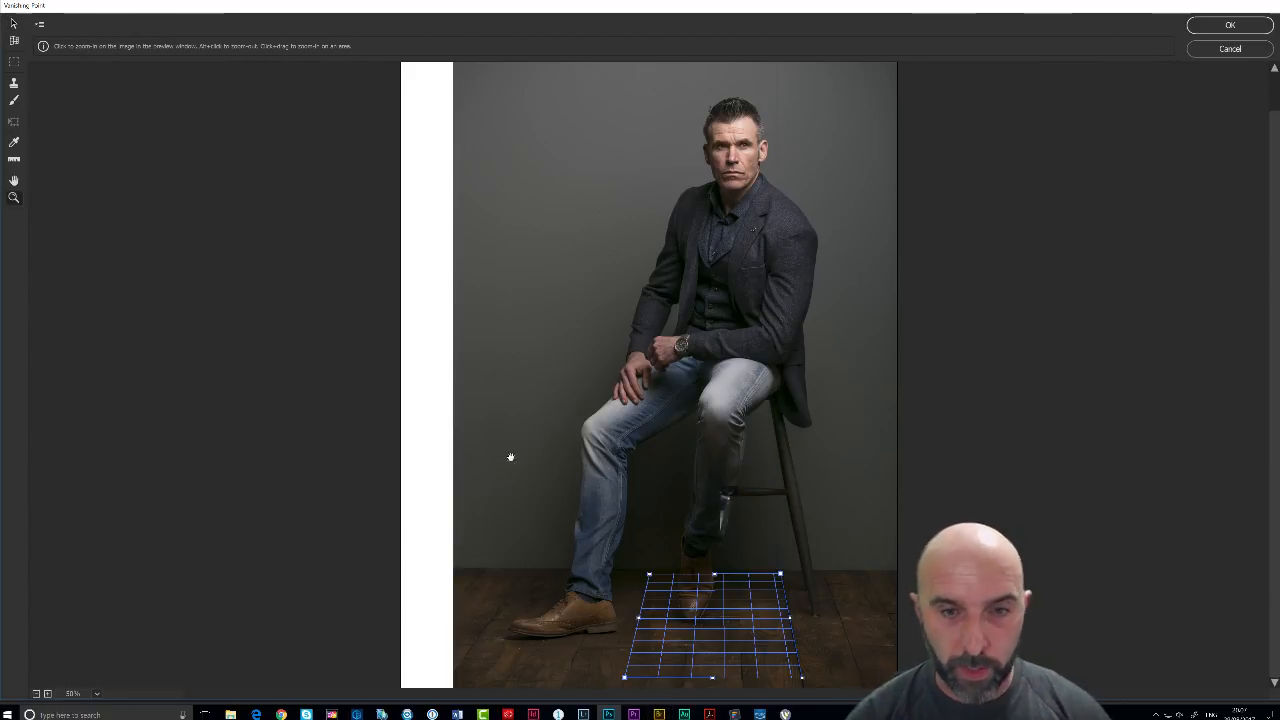
Step: Stretch the floor plane past the photo's lower edge, leftward beyond the empty strip, and back to the wall line
key("ctrl+minus")
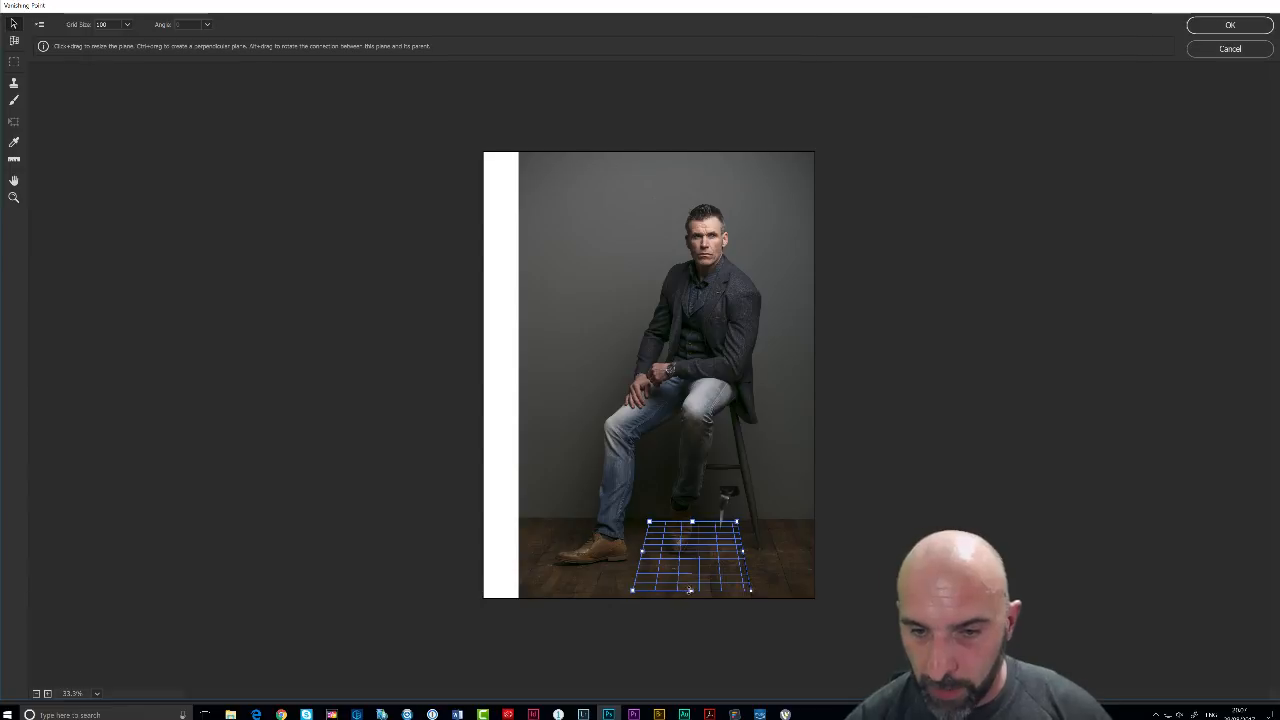
left_click_drag(686, 586, 686, 619)
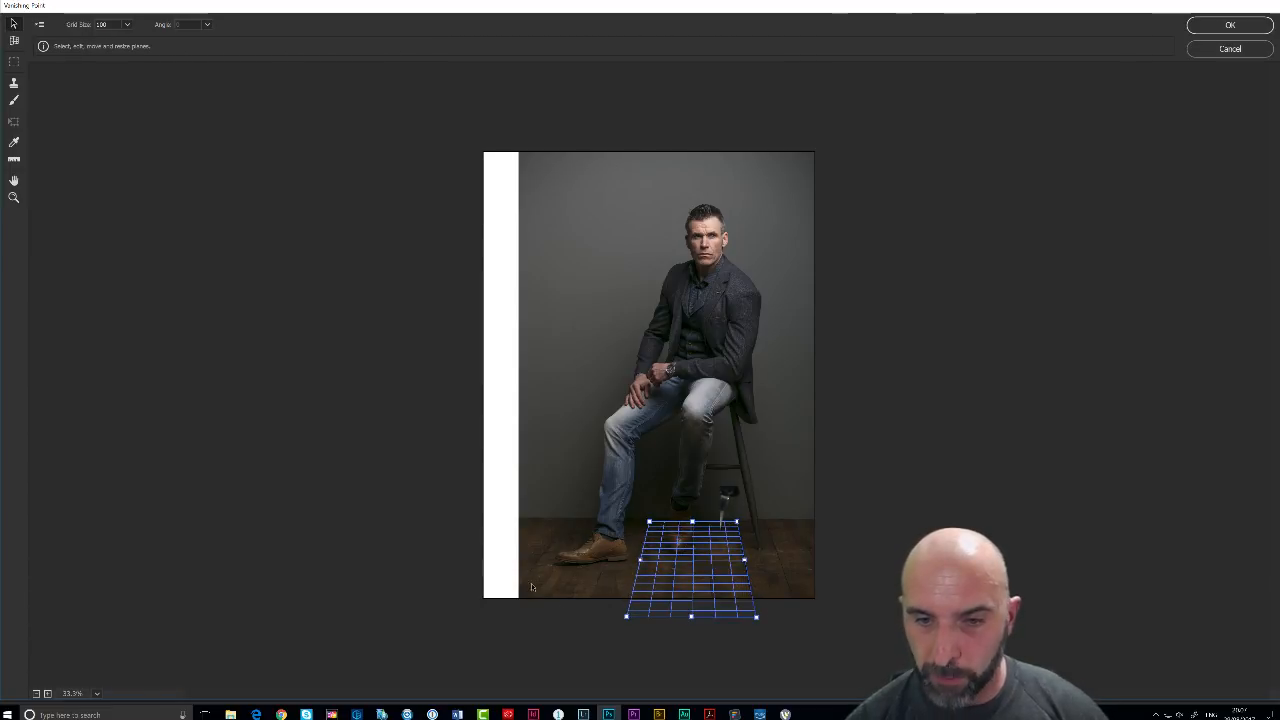
left_click_drag(637, 563, 428, 562)
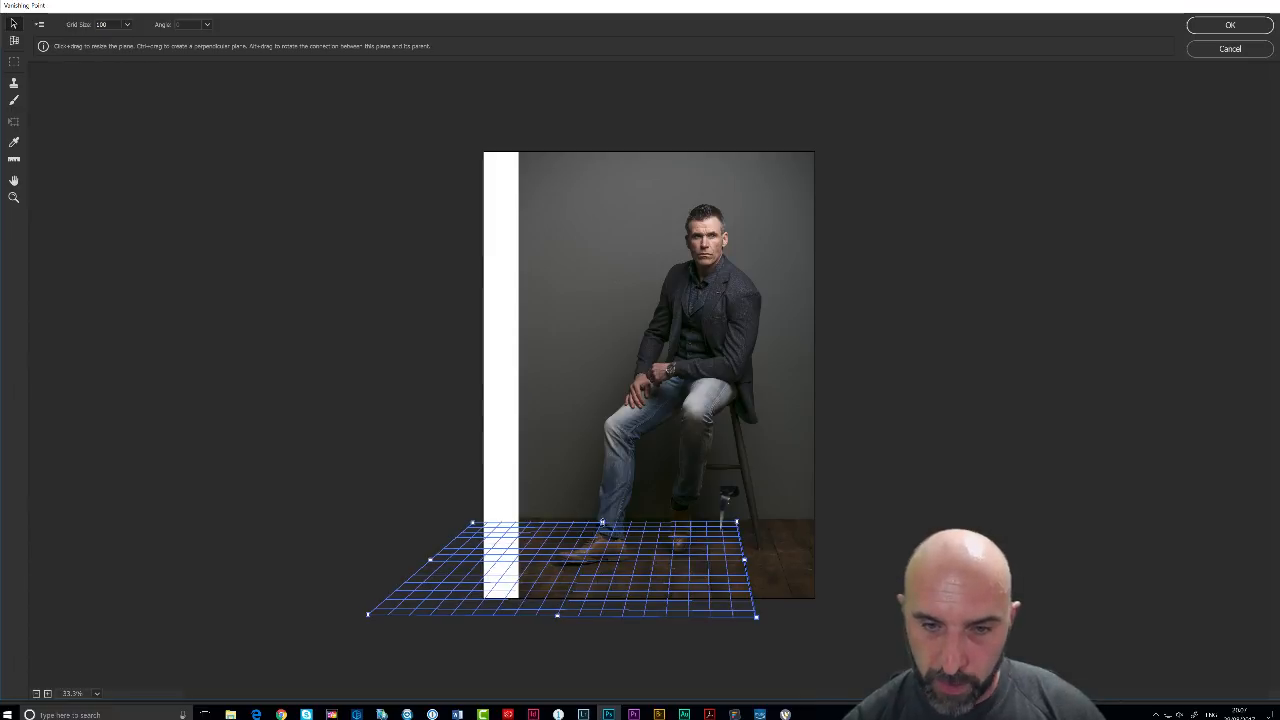
left_click_drag(602, 522, 603, 516)
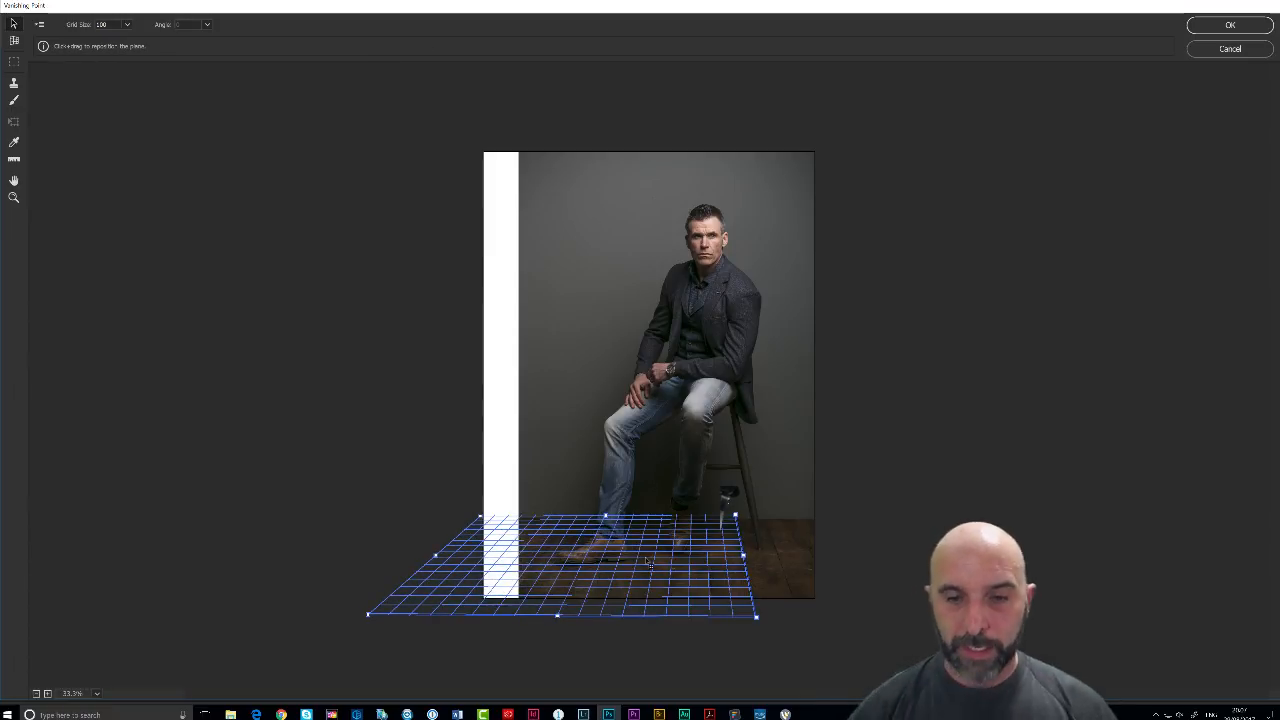
Step: Clone the floorboards beside the forward shoe into the lower part of the empty strip with the Stamp tool, using diameter 100 and Heal off
left_click(14, 197)
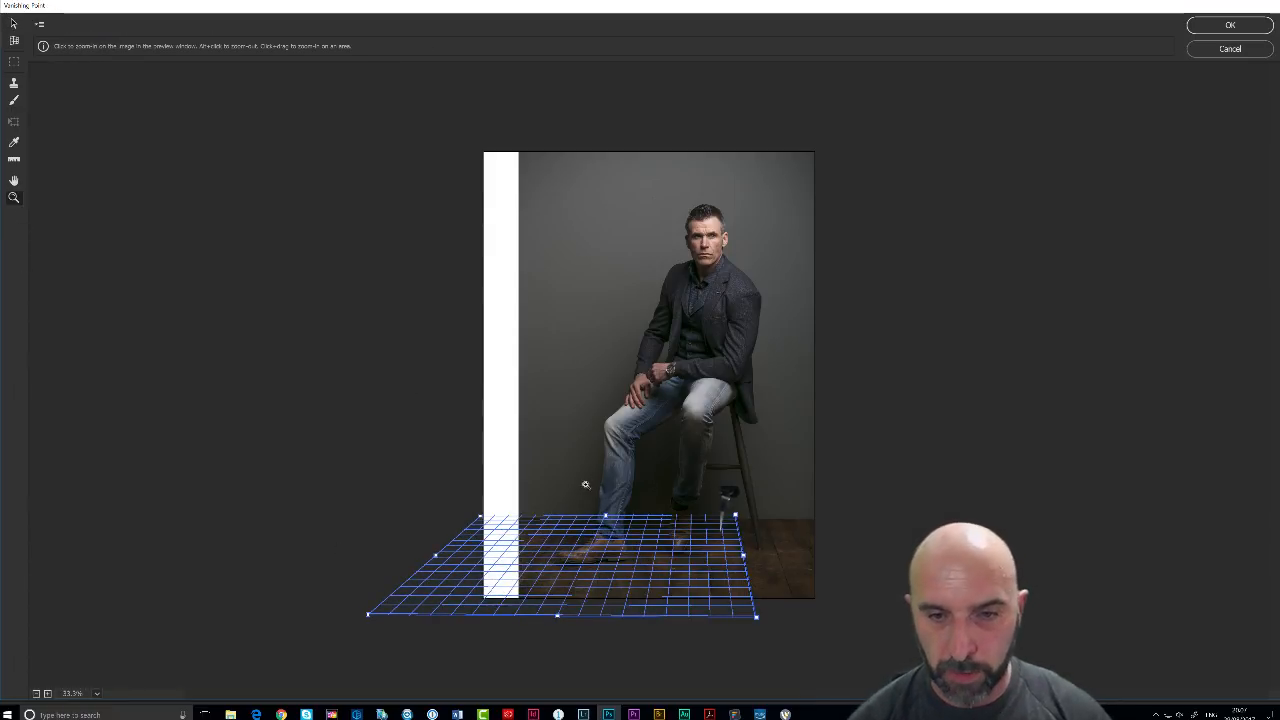
left_click_drag(589, 519, 590, 528)
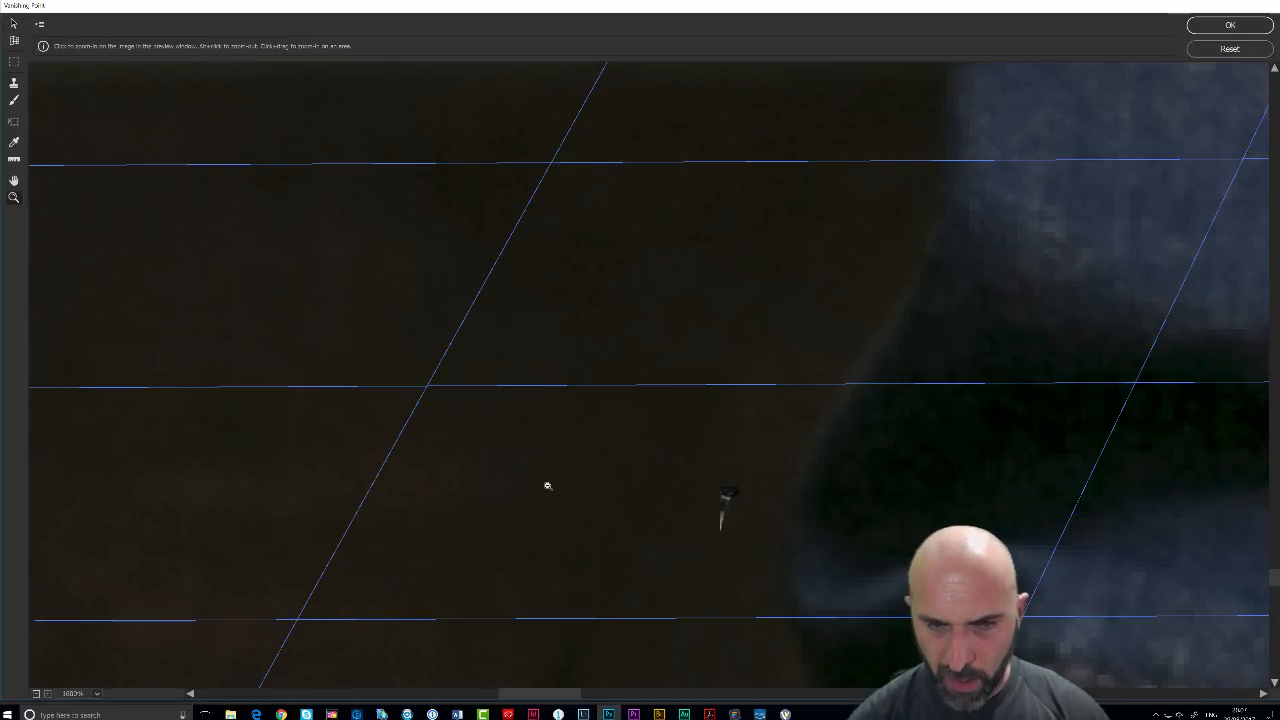
key("z")
left_click(543, 487, "alt")
left_click(545, 492, "alt")
left_click(548, 495, "alt")
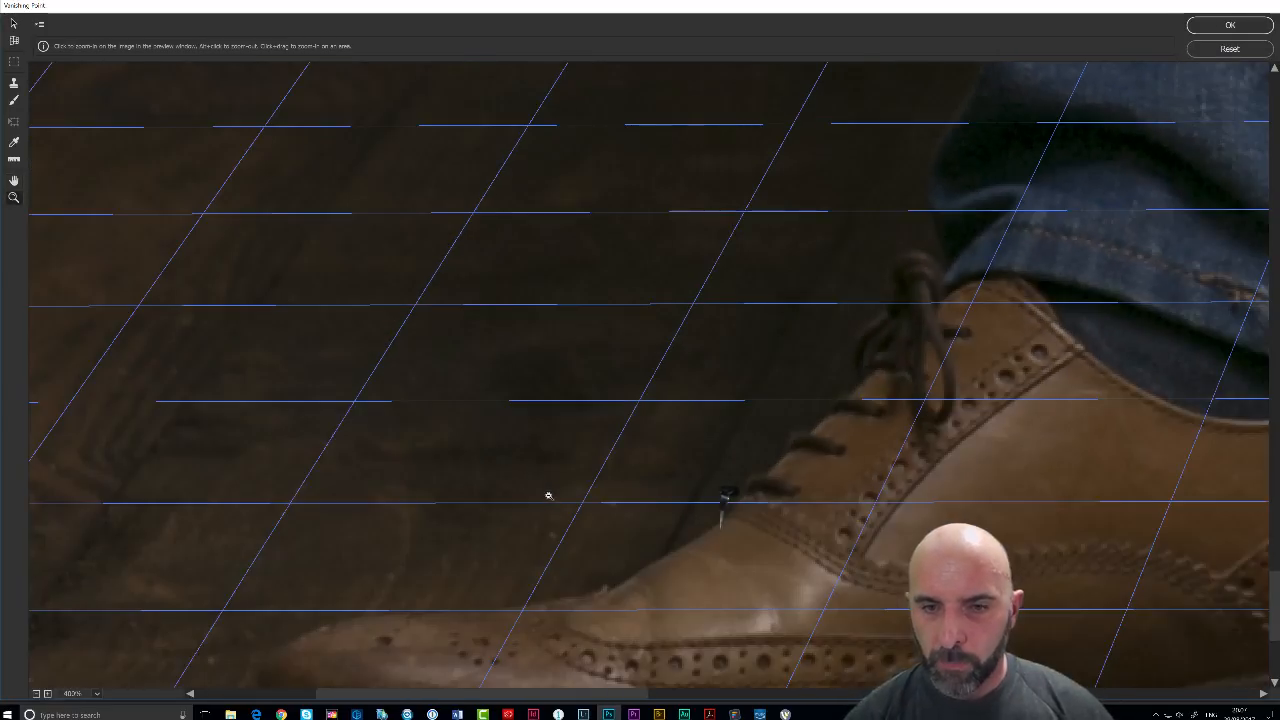
left_click(546, 494, "alt")
left_click(546, 494, "alt")
left_click(543, 497, "alt")
left_click(543, 497, "alt")
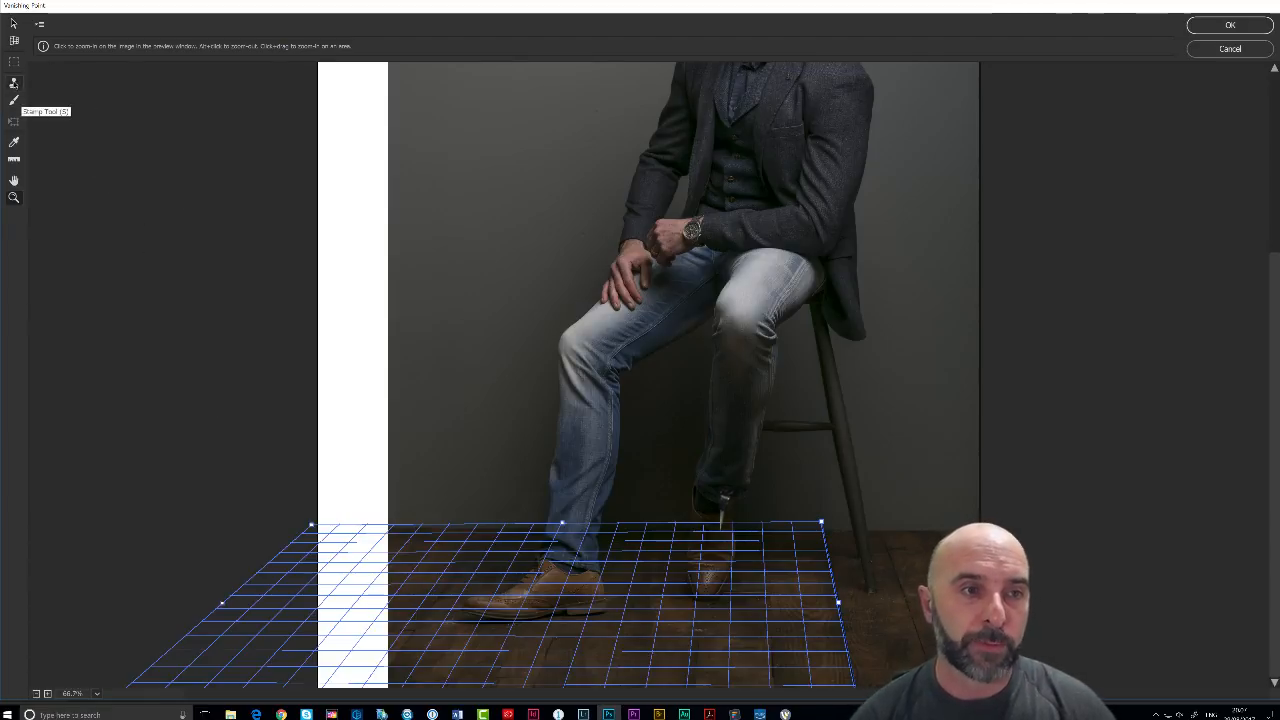
left_click(14, 84)
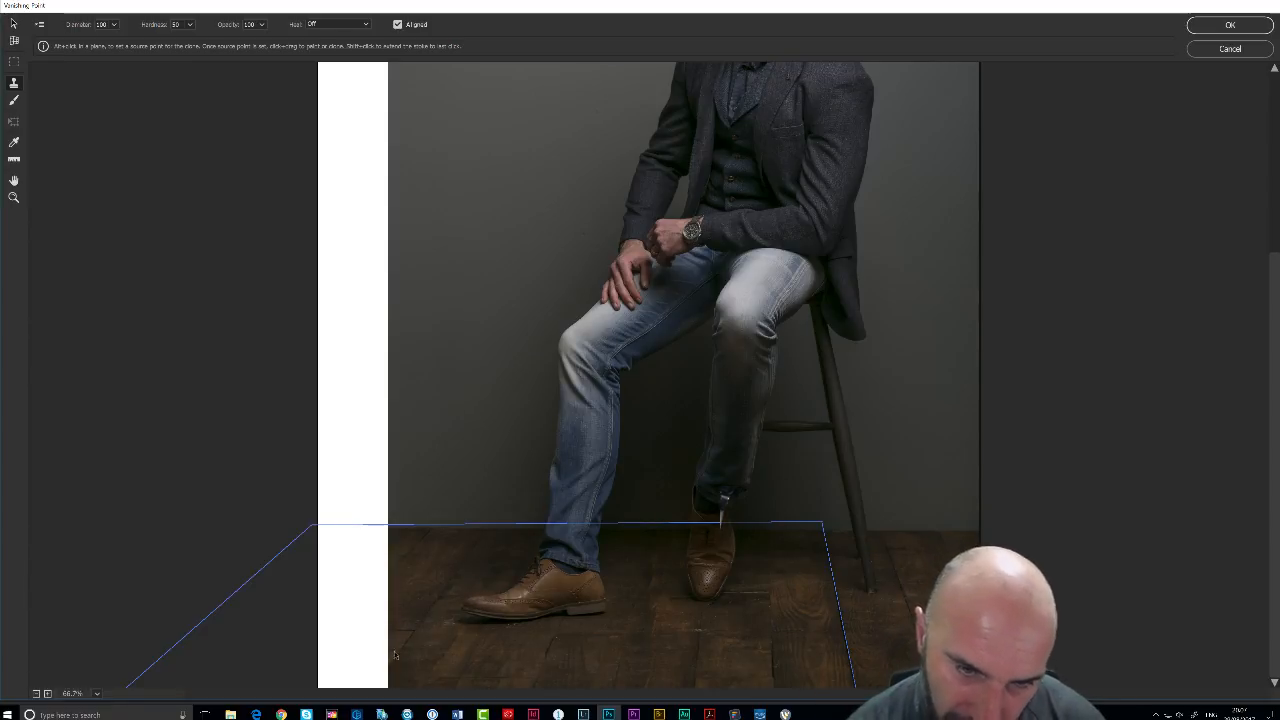
key("alt")
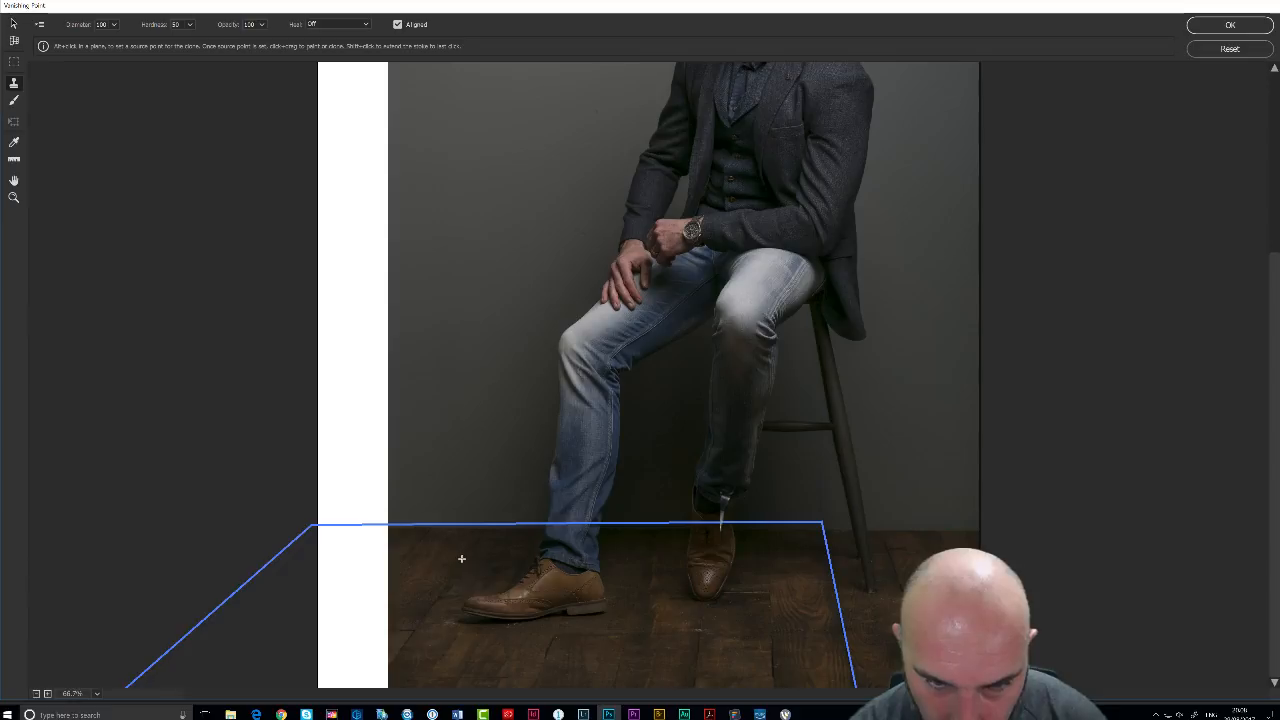
left_click(464, 562, "alt")
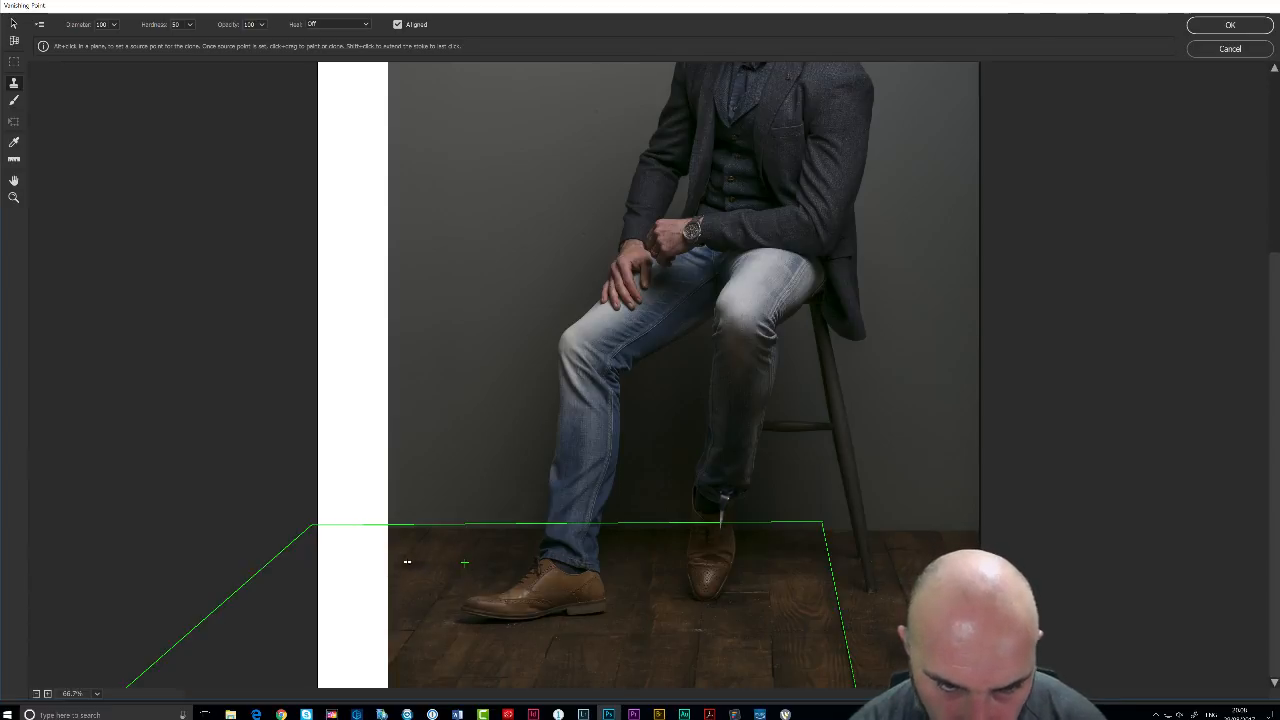
mouse_move(390, 566)
left_mouse_down()
mouse_move(364, 602)
mouse_move(387, 528)
mouse_move(331, 602)
mouse_move(342, 613)
mouse_move(367, 583)
mouse_move(381, 595)
mouse_move(362, 615)
mouse_move(365, 626)
mouse_move(374, 612)
mouse_move(376, 683)
mouse_move(331, 648)
mouse_move(321, 683)
mouse_move(328, 538)
mouse_move(317, 528)
mouse_move(354, 554)
mouse_move(398, 542)
left_mouse_up()
left_click(415, 628)
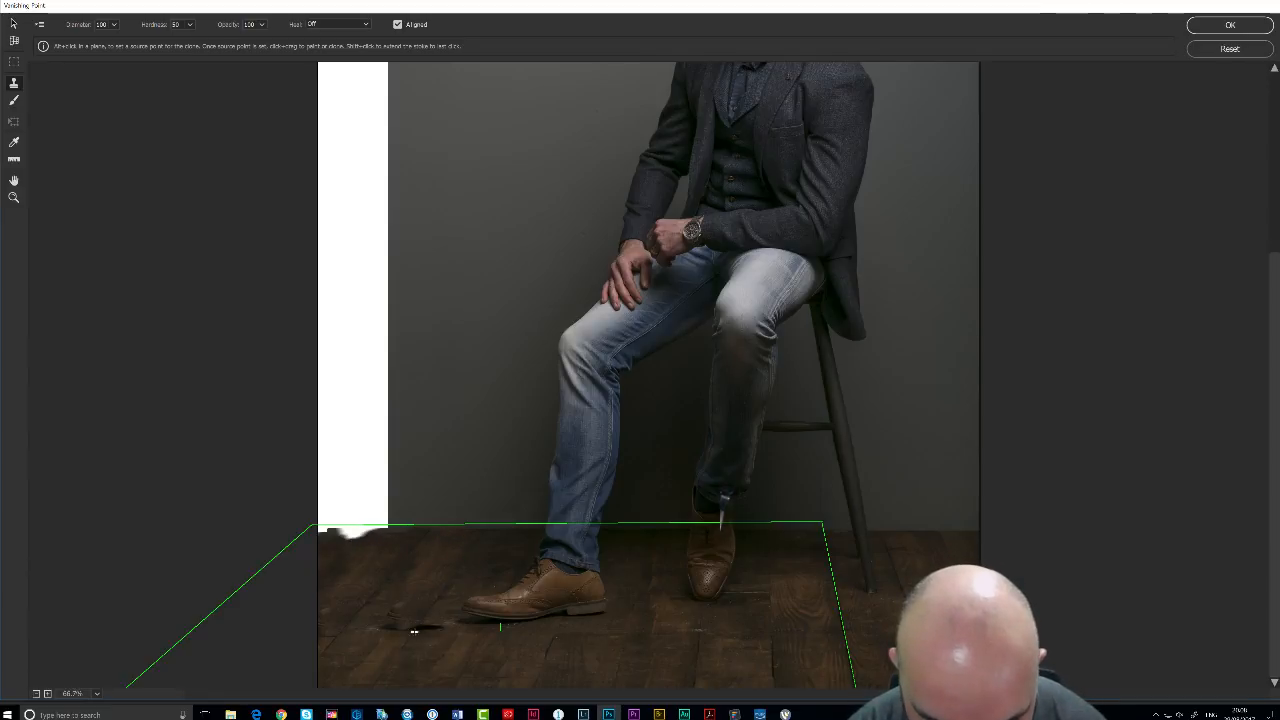
Step: Resample clean floorboards and clone them over the stray dark shoe fragment in front of the forward shoe's toe
left_click(426, 606, "alt")
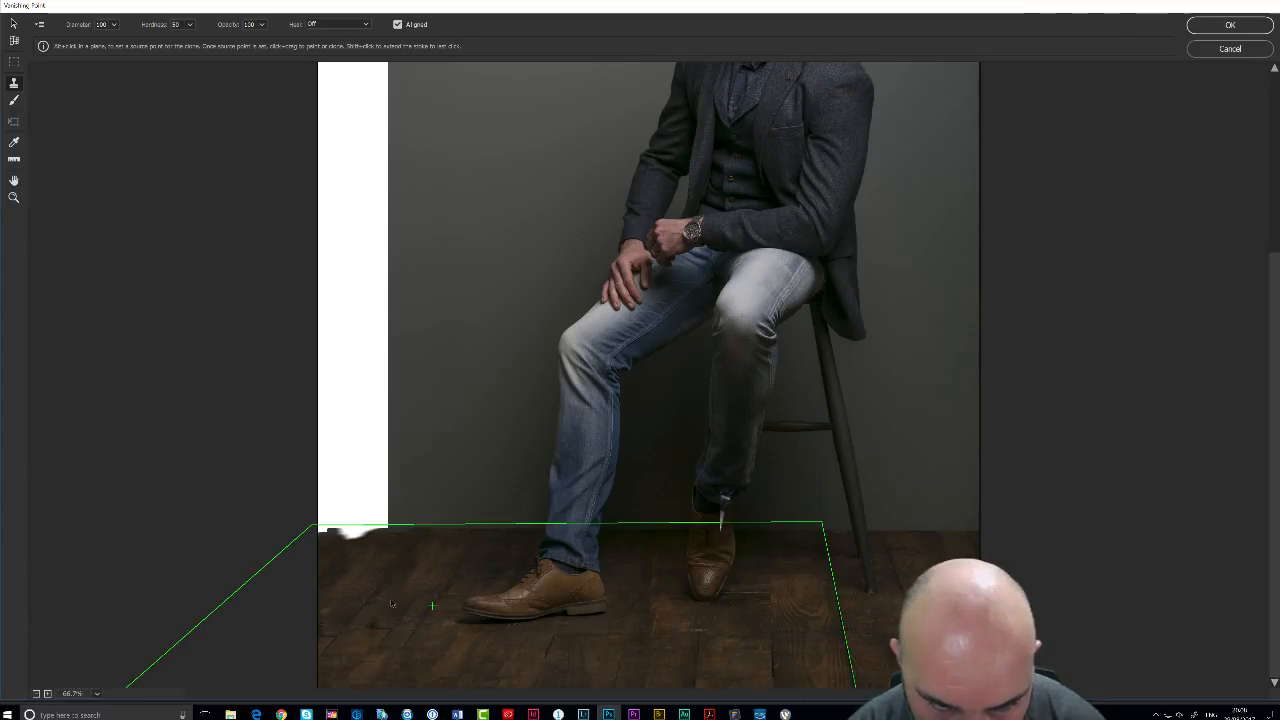
left_click(418, 609, "alt")
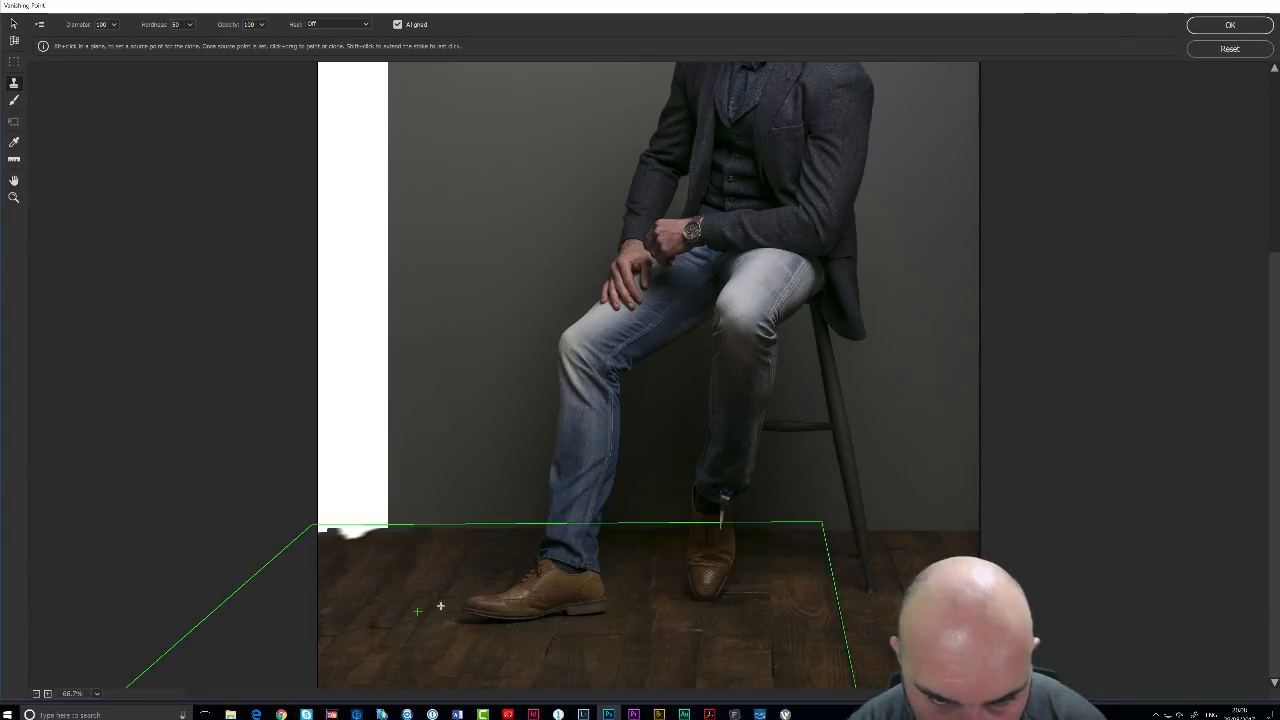
left_click(386, 599, "alt")
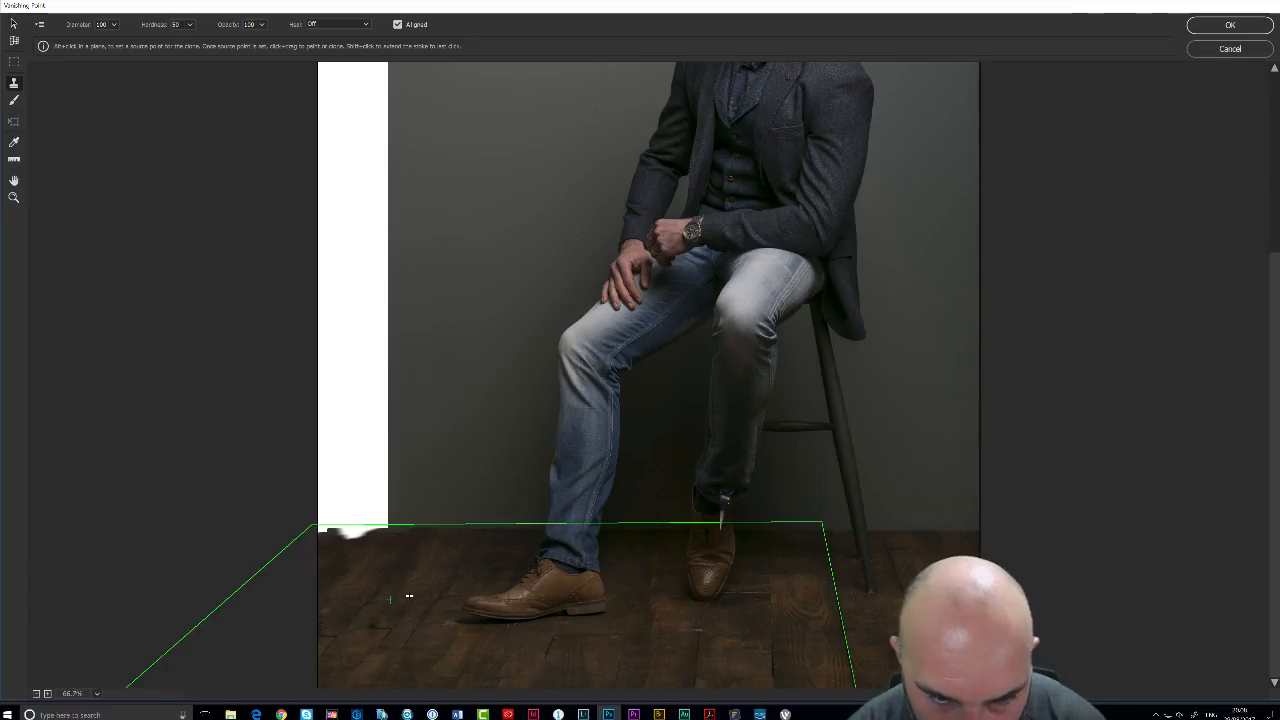
left_click_drag(407, 597, 377, 643)
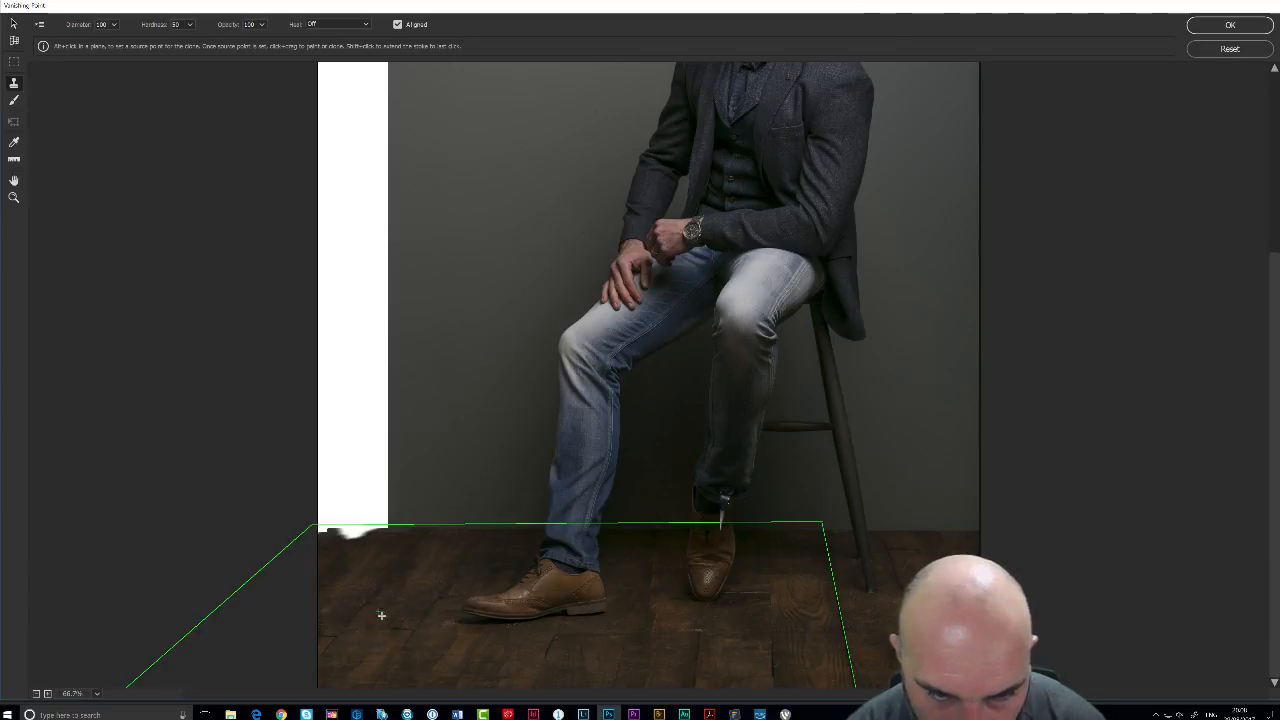
Step: Clone the floor's back edge along the ragged base of the empty strip and apply the Vanishing Point filter
left_click(411, 538, "alt")
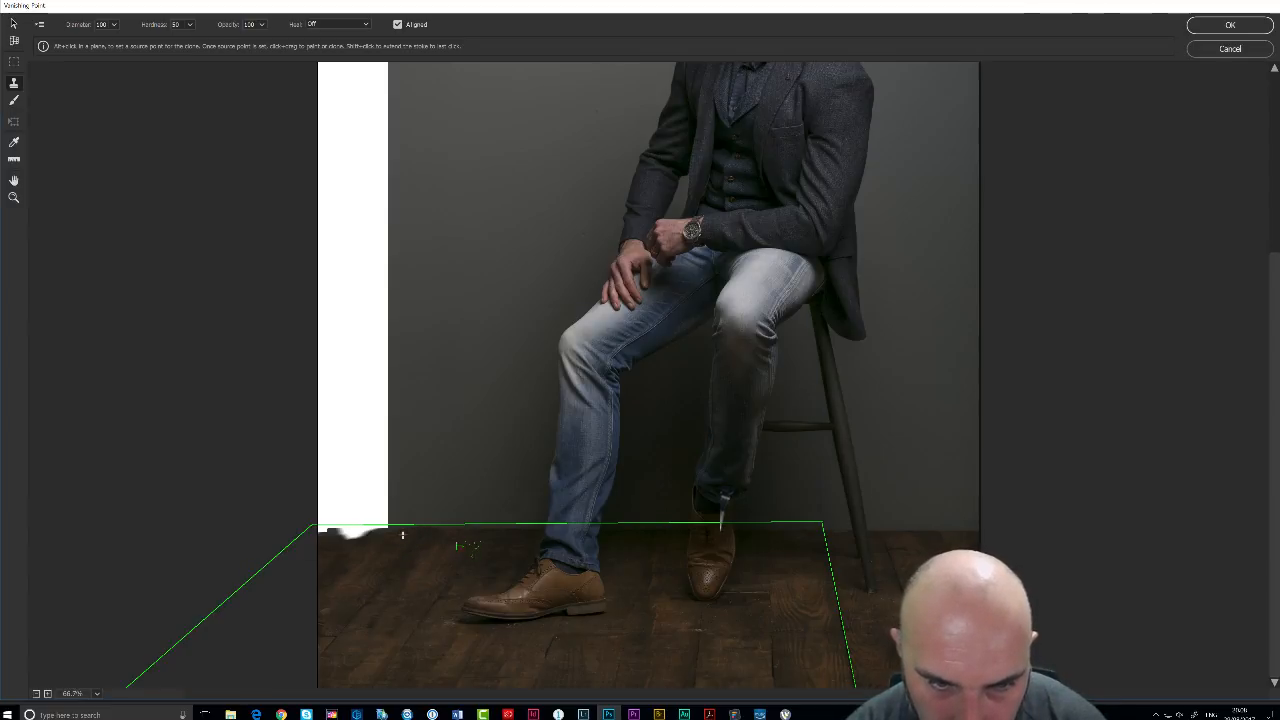
left_click_drag(384, 528, 331, 529)
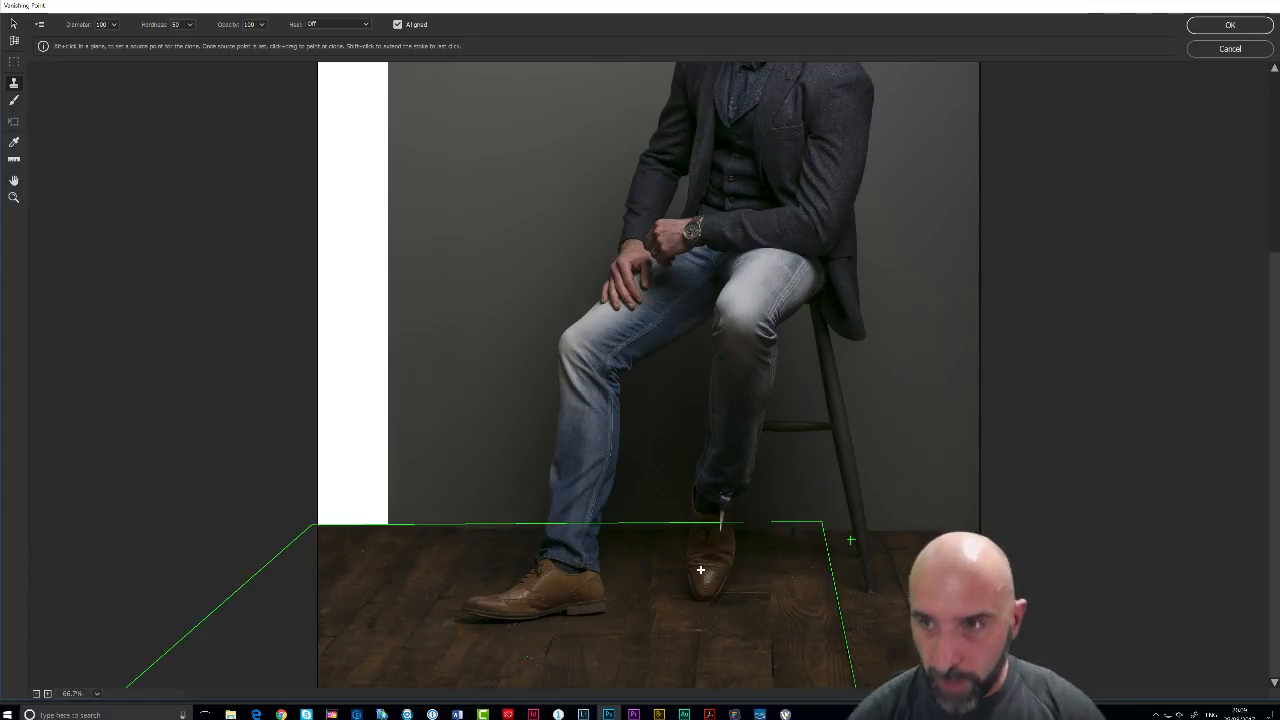
left_click(1230, 25)
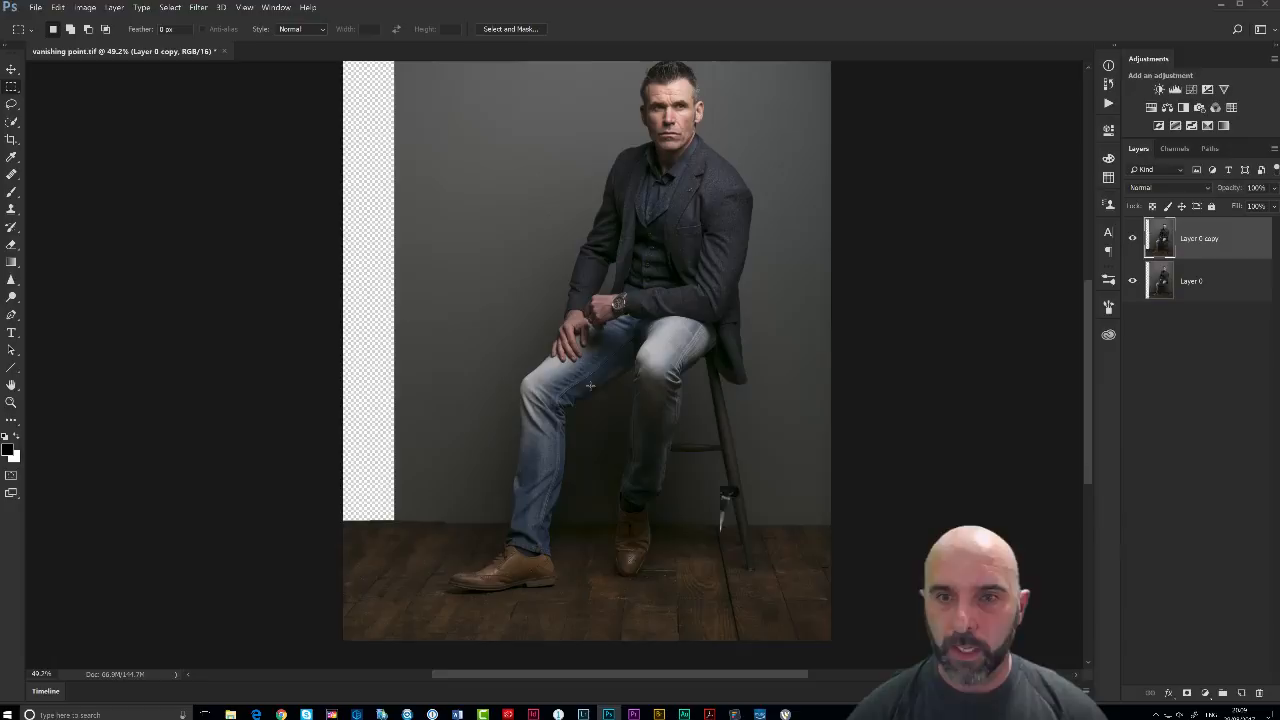
Step: Select the wall area including the empty strip above the floor, stretch it leftward past the canvas edge with Content-Aware Scale, and deselect
left_click_drag(448, 587, 480, 601)
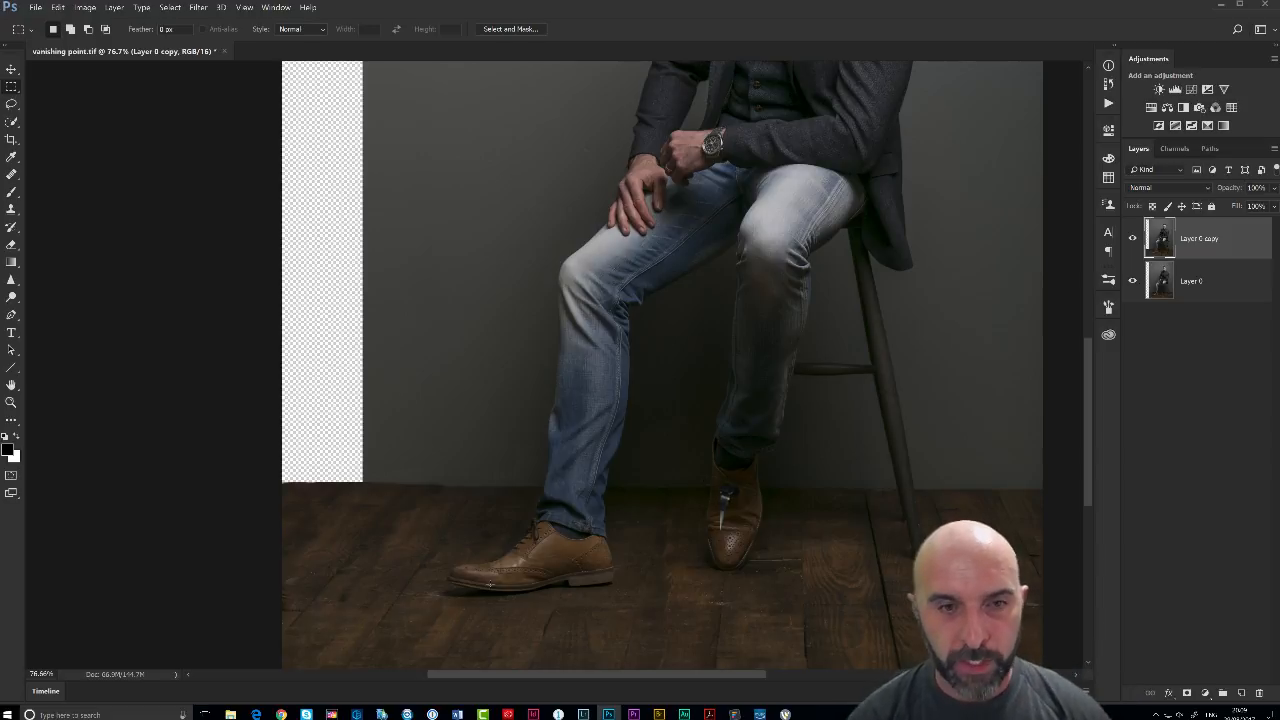
scroll(480, 388, "down", 5)
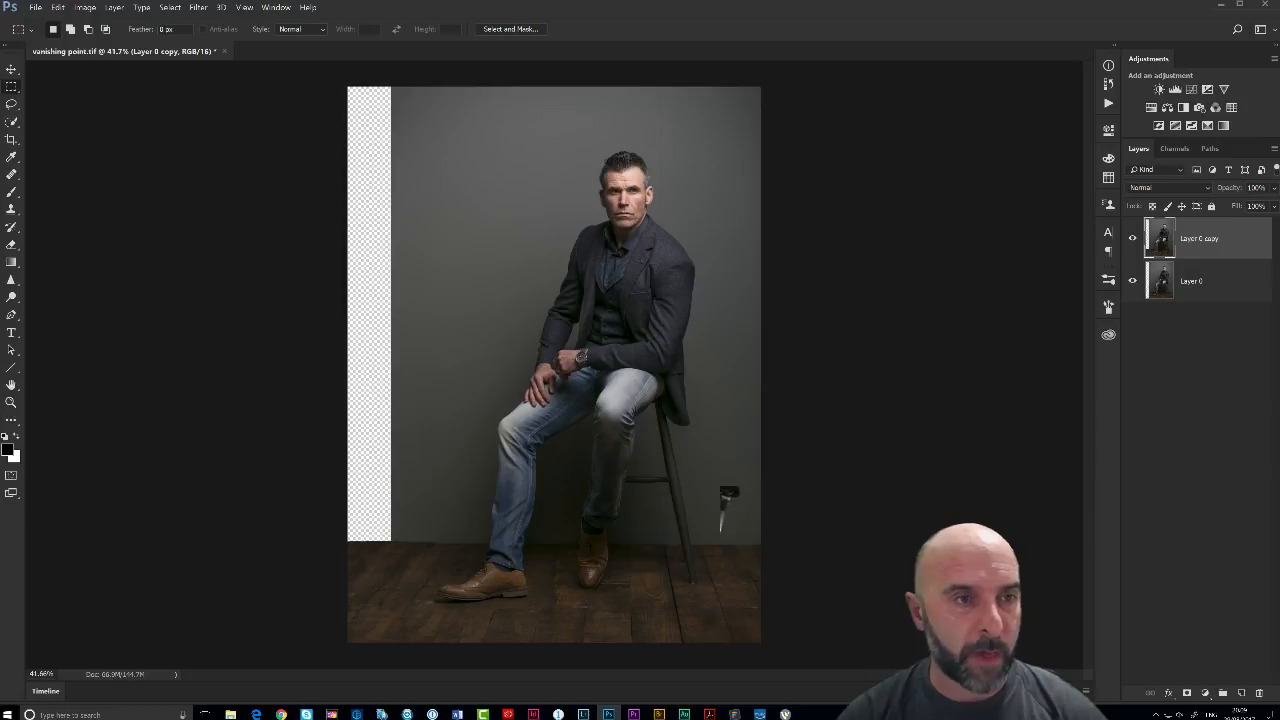
left_click_drag(337, 76, 458, 546)
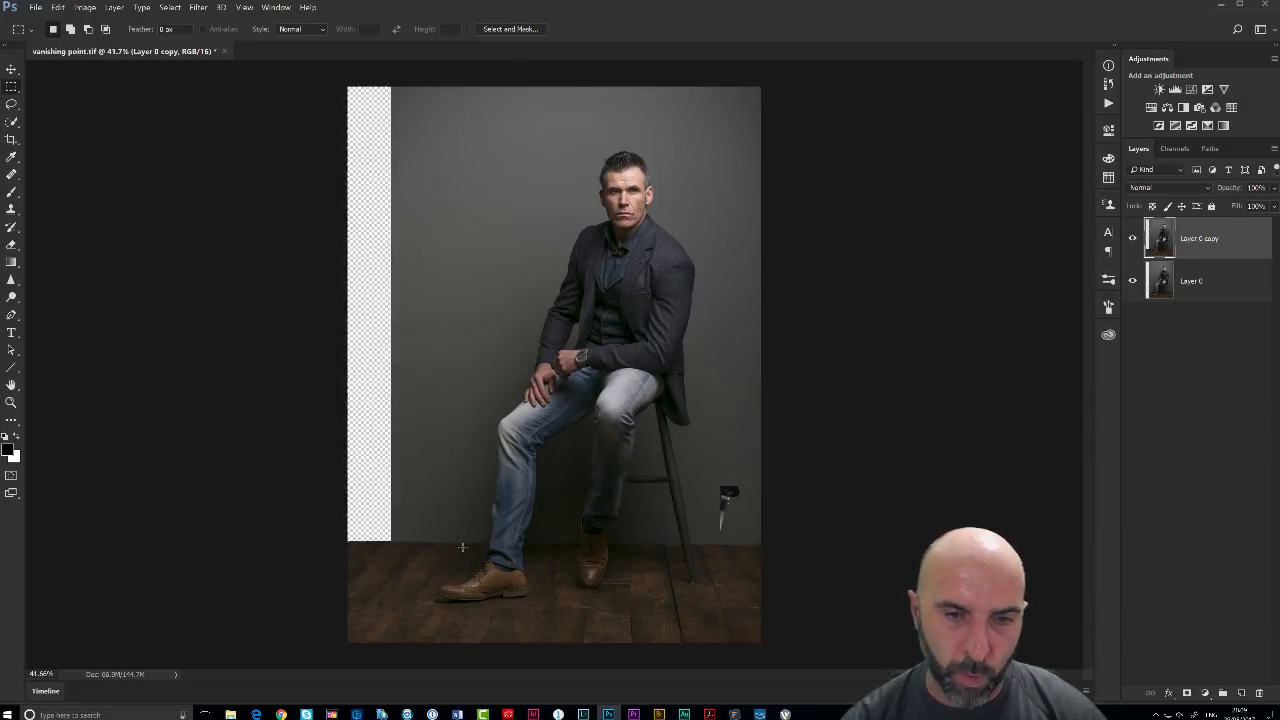
left_click(57, 7)
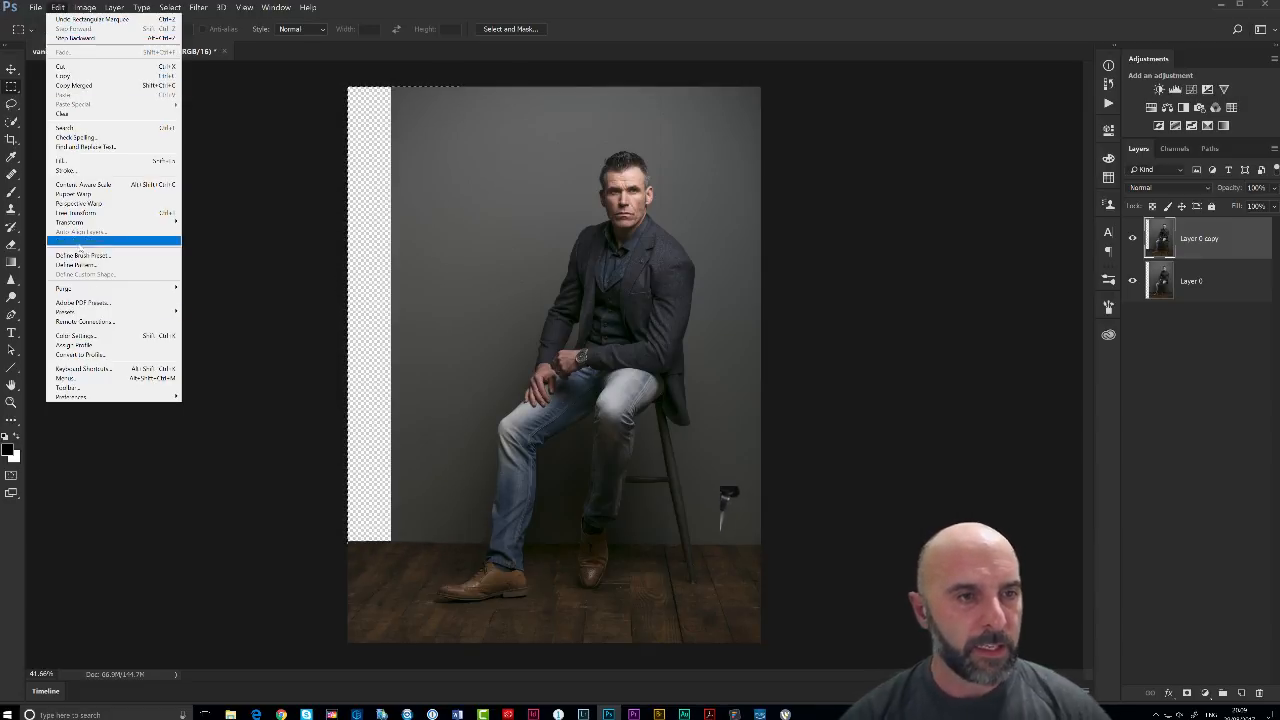
left_click(85, 184)
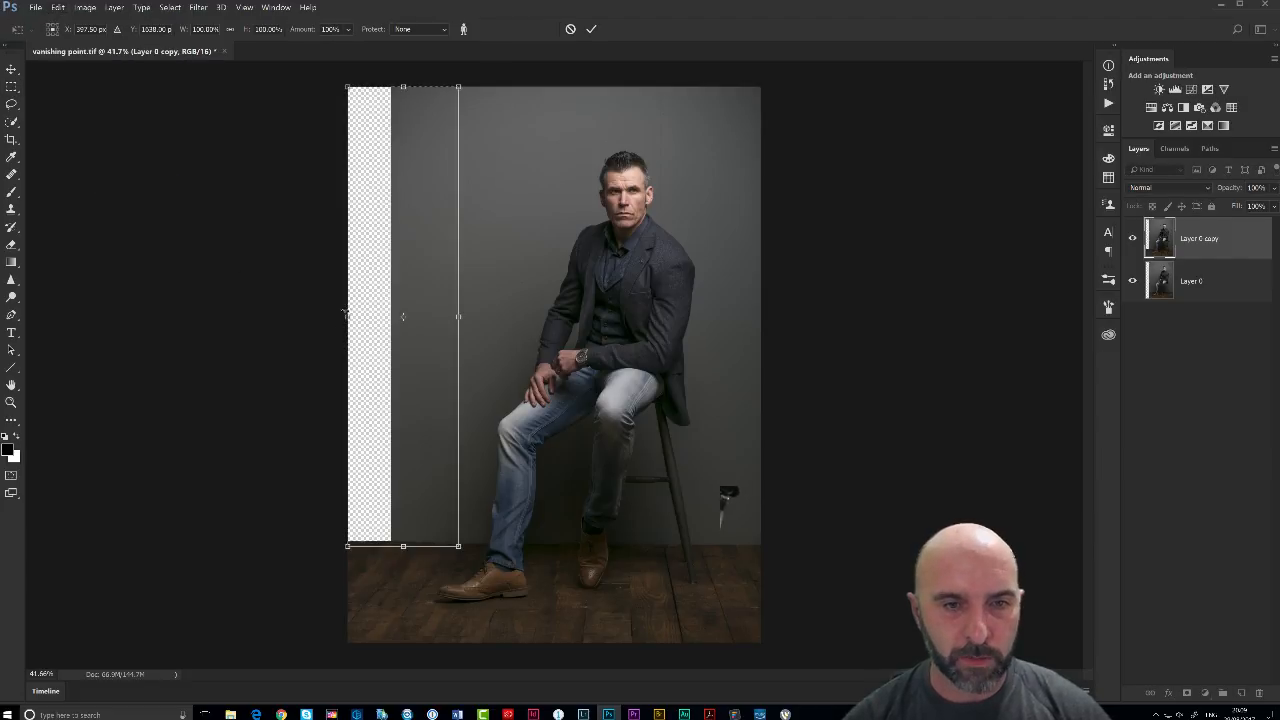
left_click_drag(345, 314, 122, 306)
key("Return")
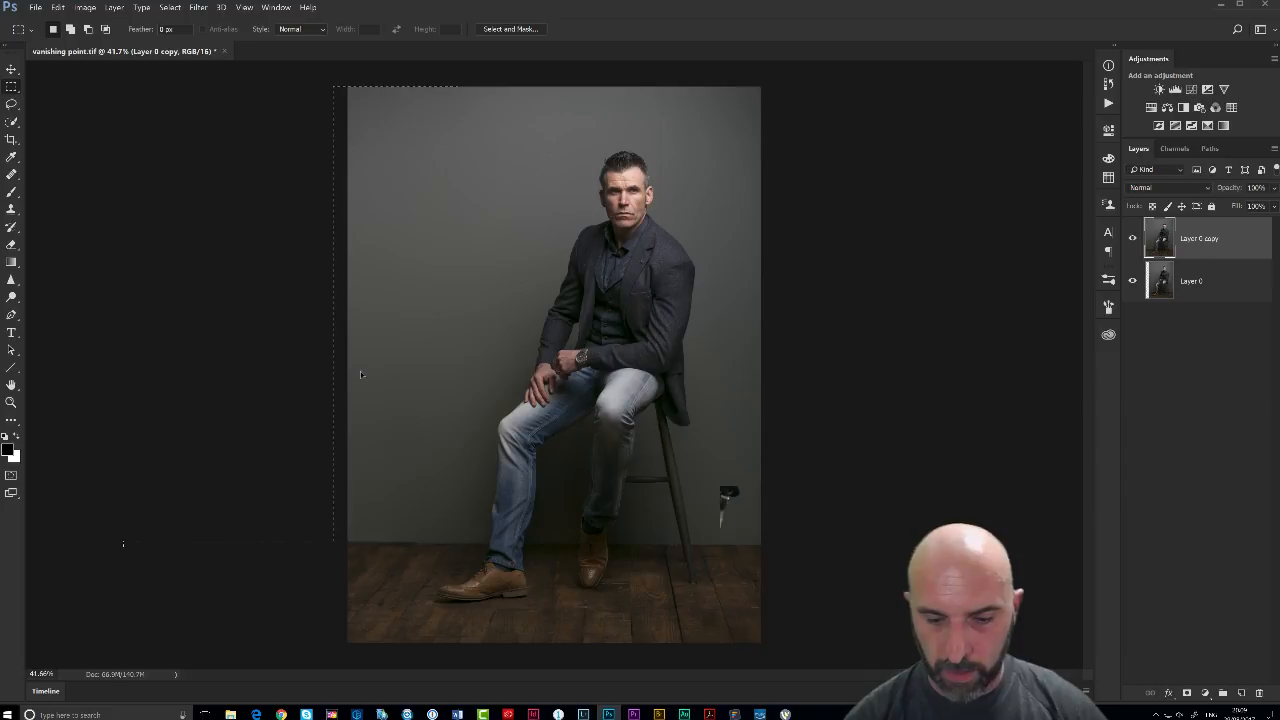
key("ctrl+d")
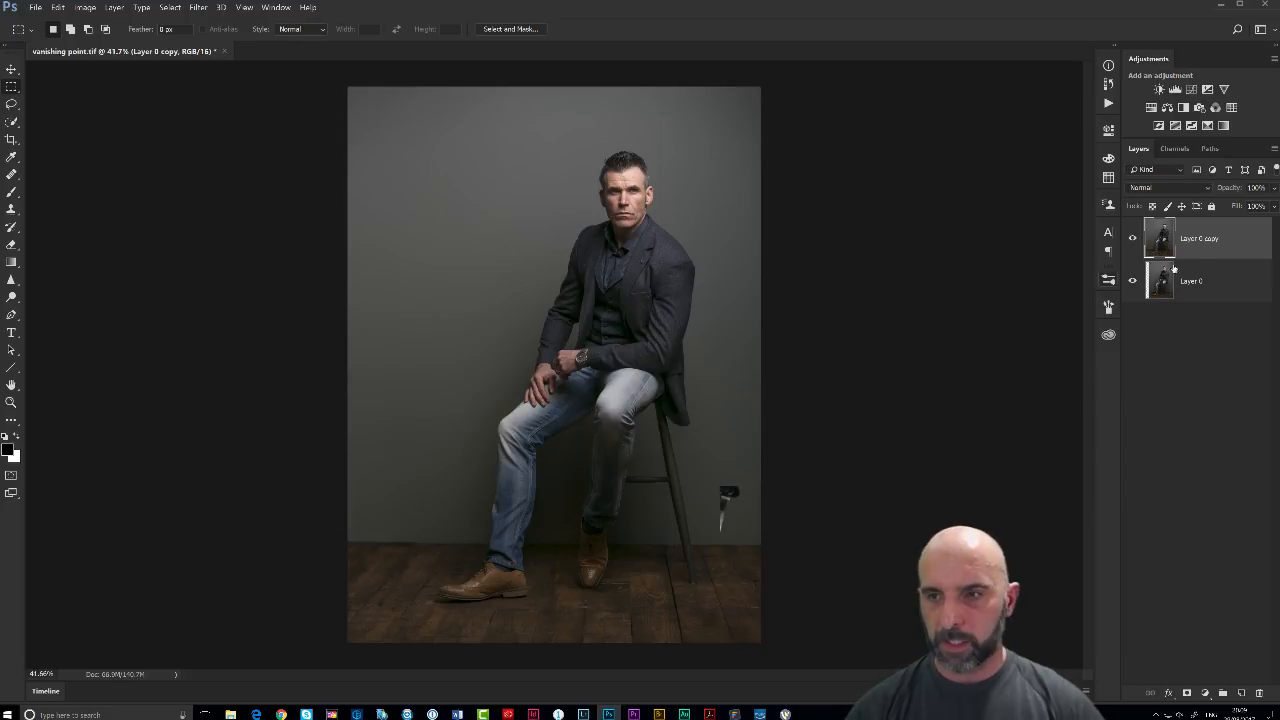
left_click(1132, 239)
left_click(1132, 239)
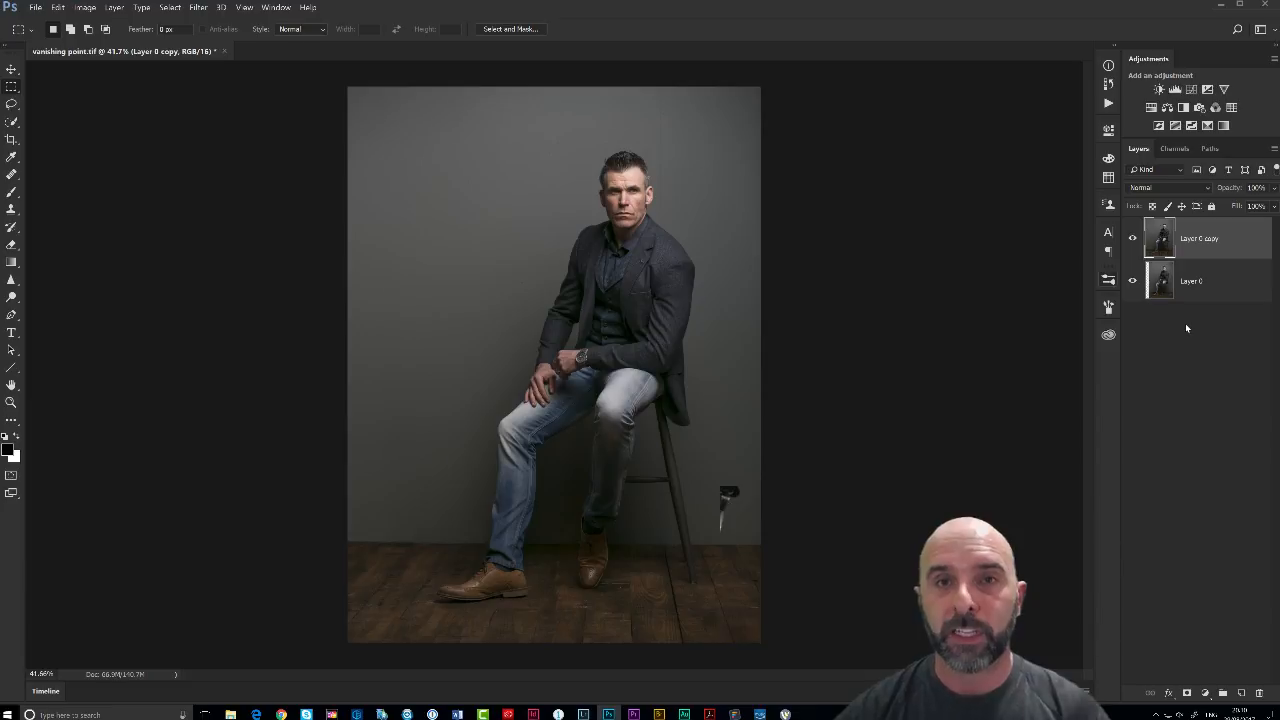
Step: Close the seated man's portrait without saving the changes and open eyebrows.tif
key("Return")
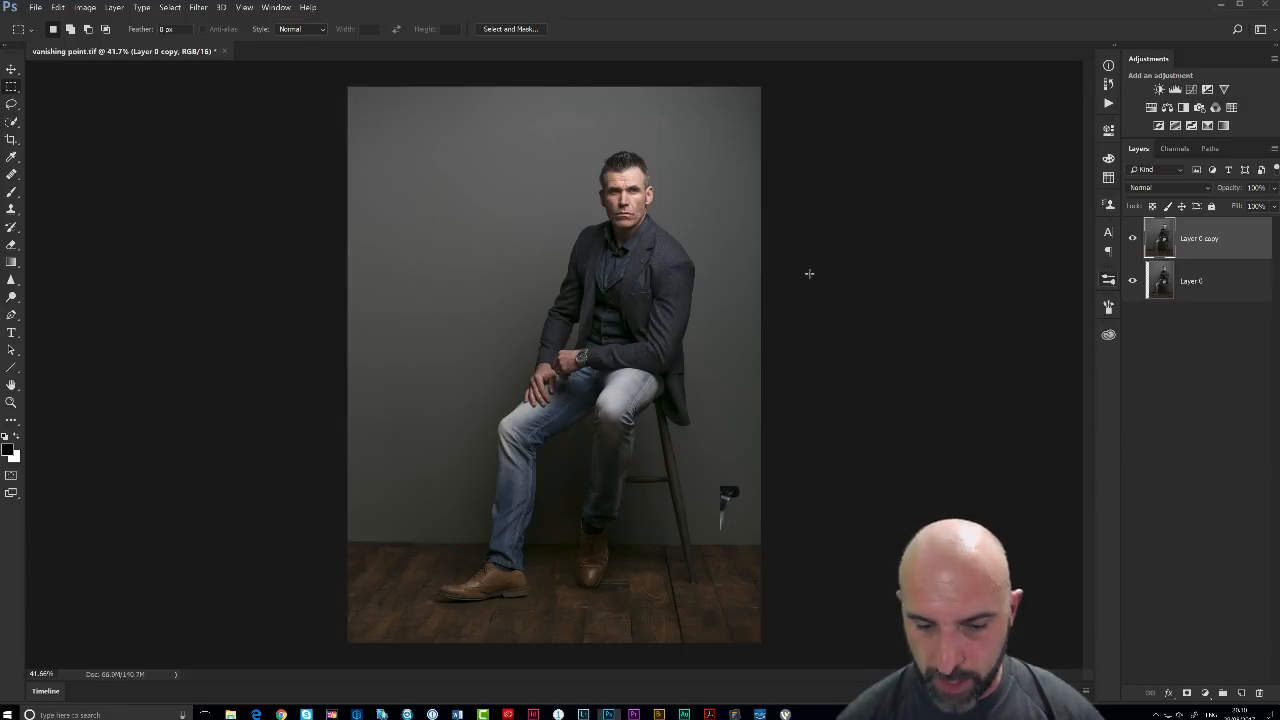
key("ctrl+w")
key("n")
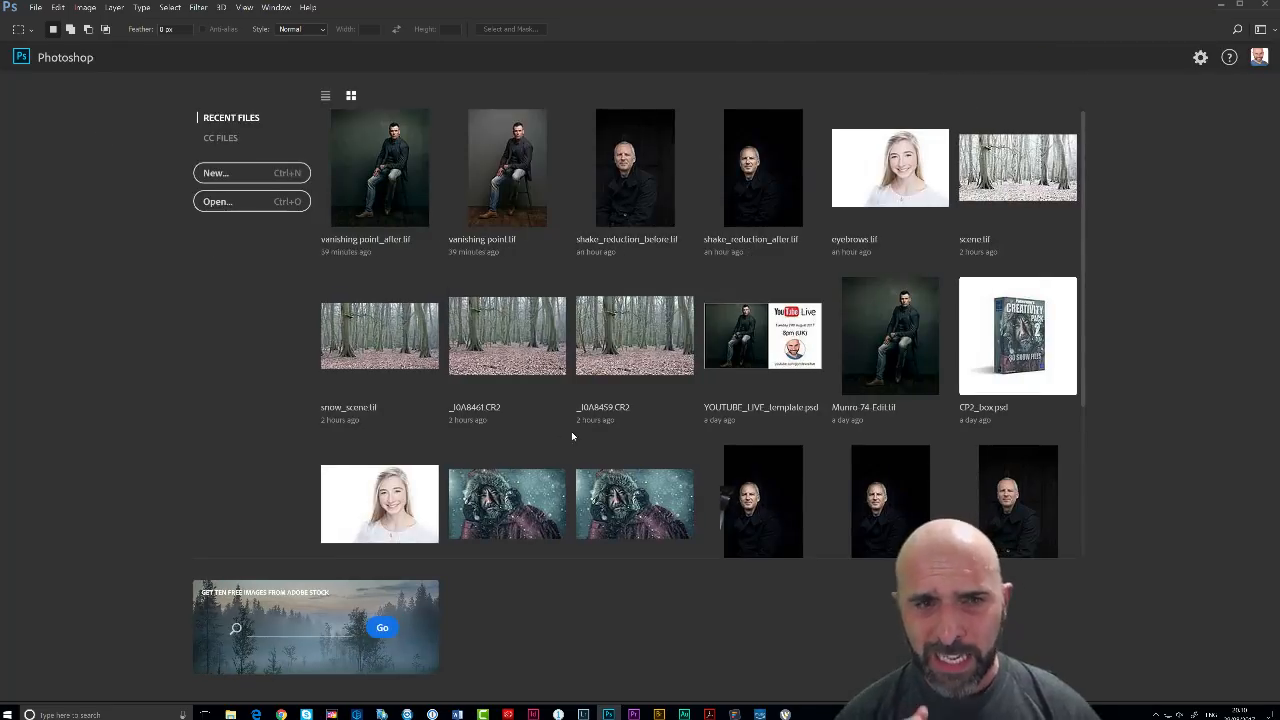
left_click(254, 214)
left_click(116, 122)
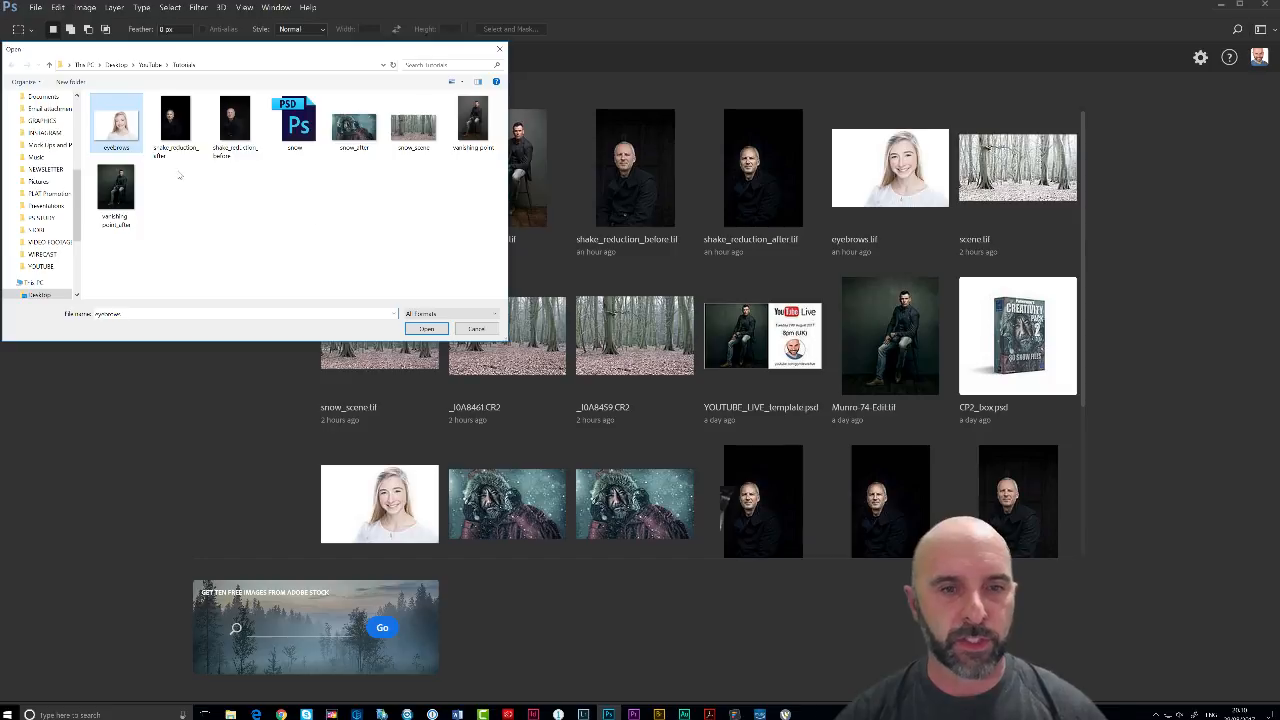
left_click(426, 329)
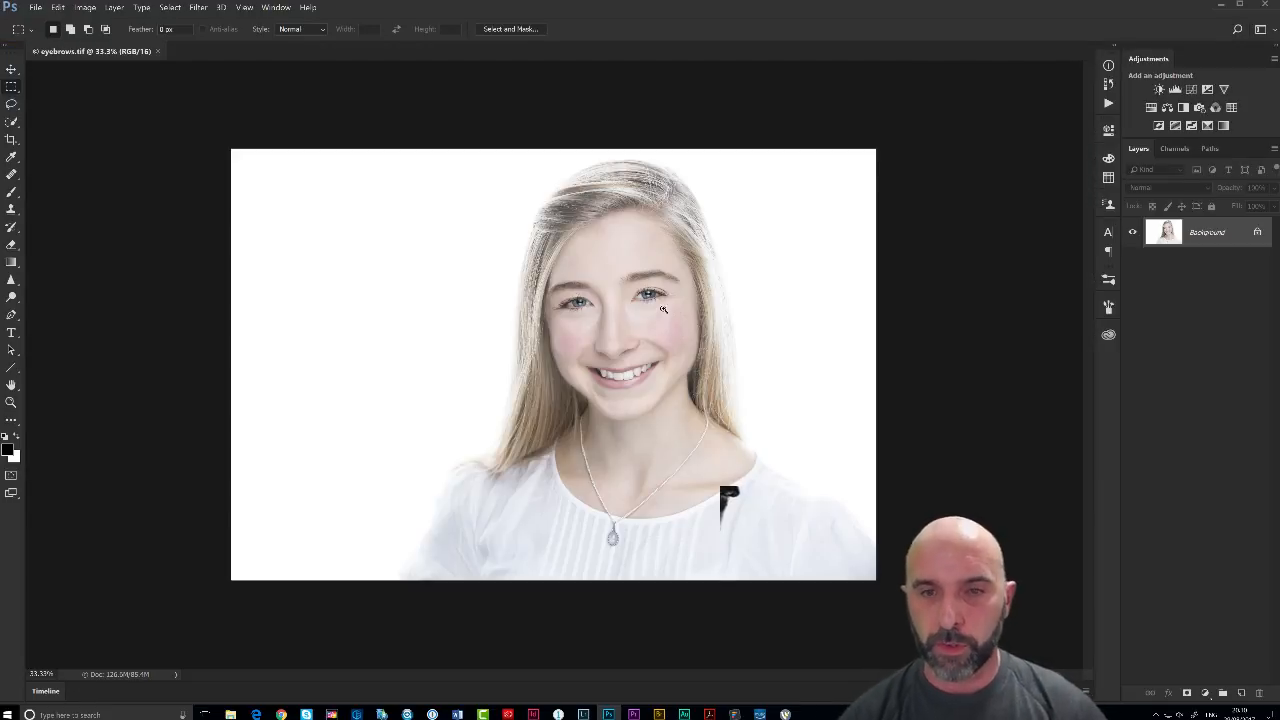
Step: Lasso a curved band of forehead skin just above the eyebrow on the image's right, following the brow's shape
left_click_drag(645, 298, 678, 330)
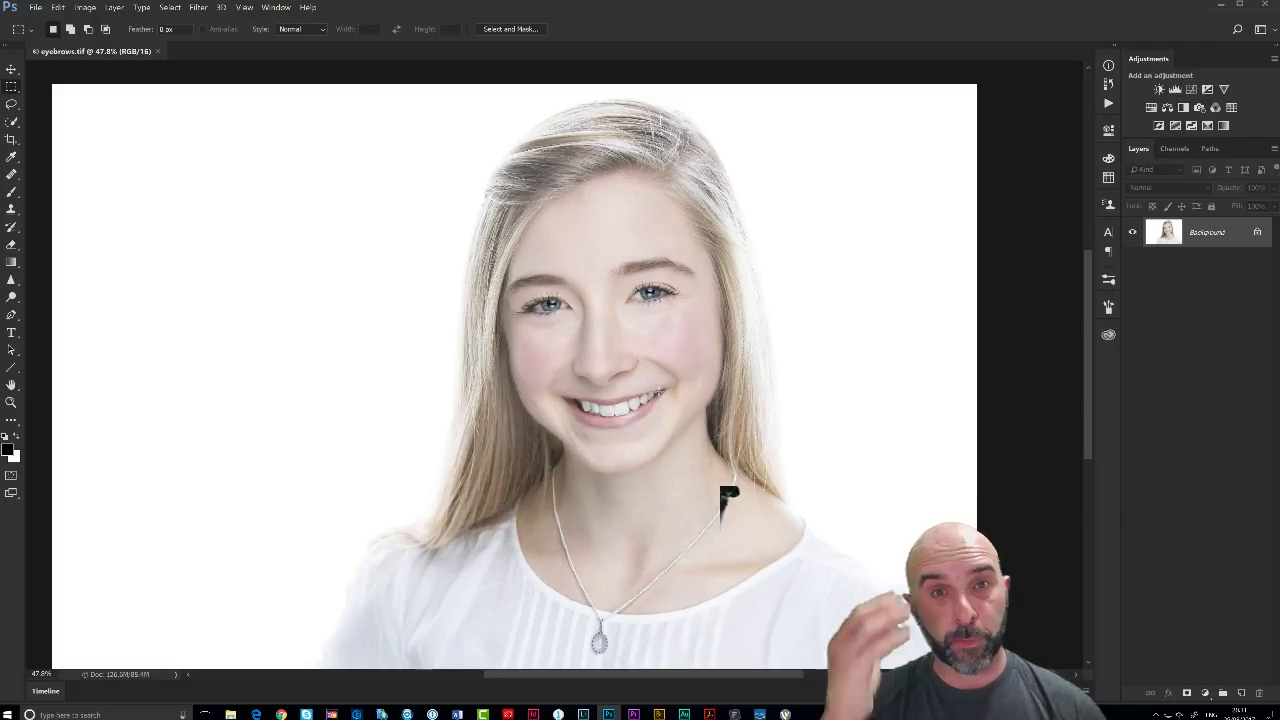
scroll(655, 291, "up", 6)
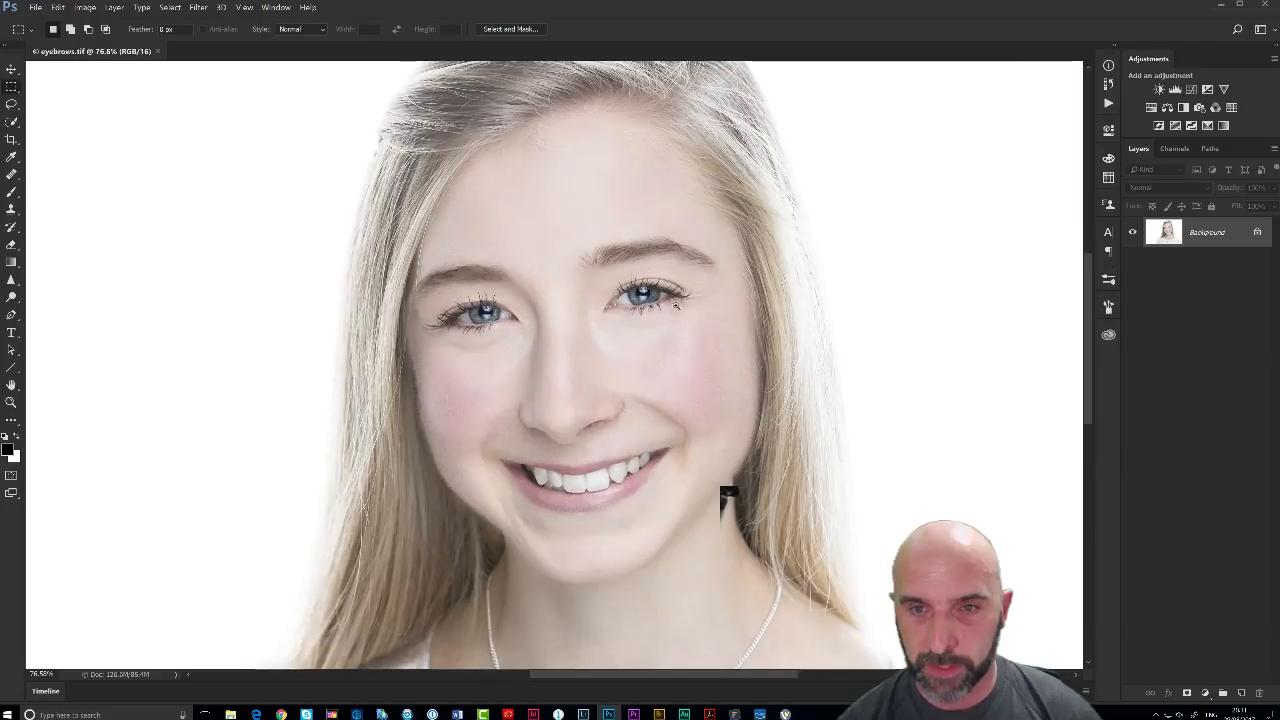
left_click_drag(671, 300, 553, 291)
scroll(572, 300, "down", 1)
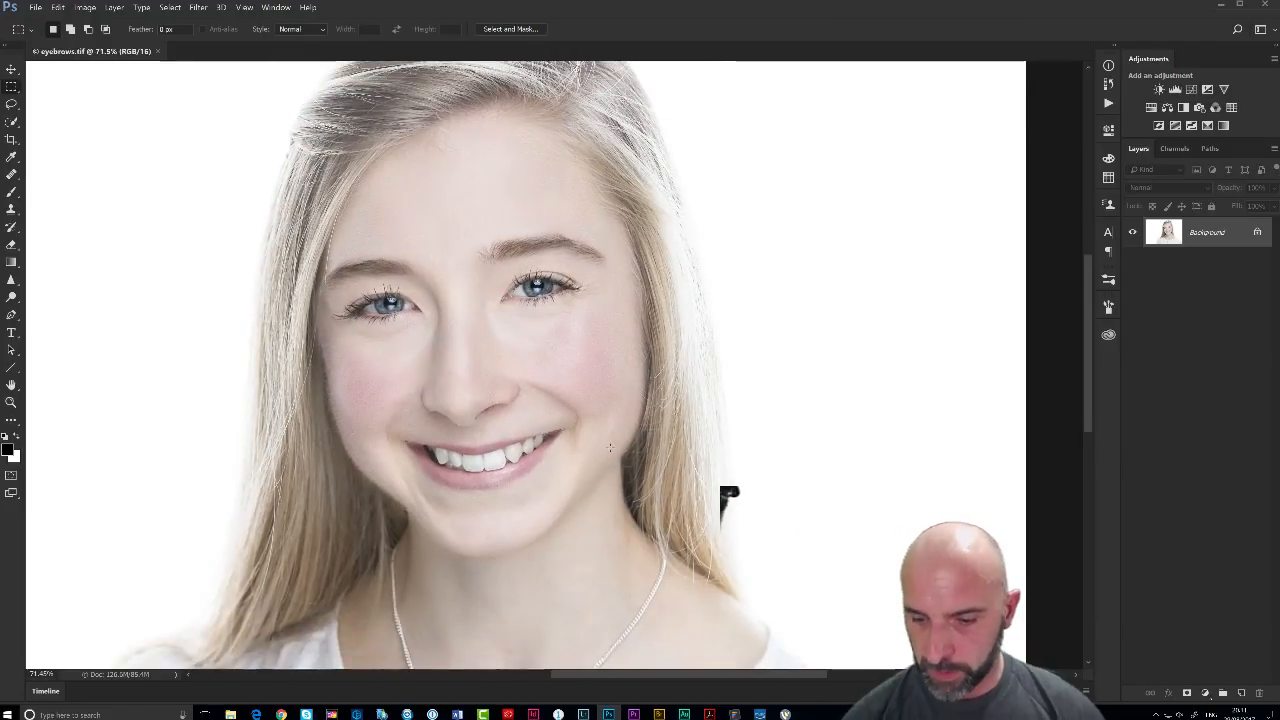
left_click(11, 104)
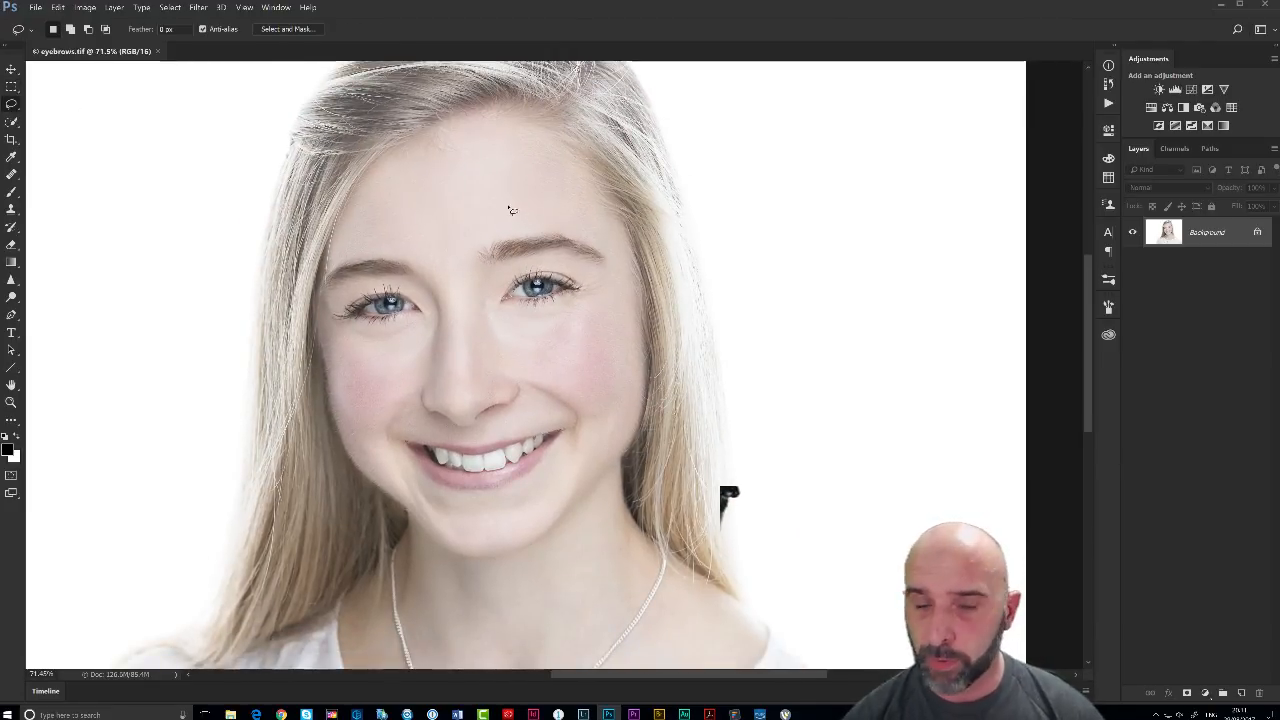
mouse_move(478, 240)
left_mouse_down()
mouse_move(572, 230)
mouse_move(607, 245)
mouse_move(615, 234)
mouse_move(565, 209)
mouse_move(474, 237)
left_mouse_up()
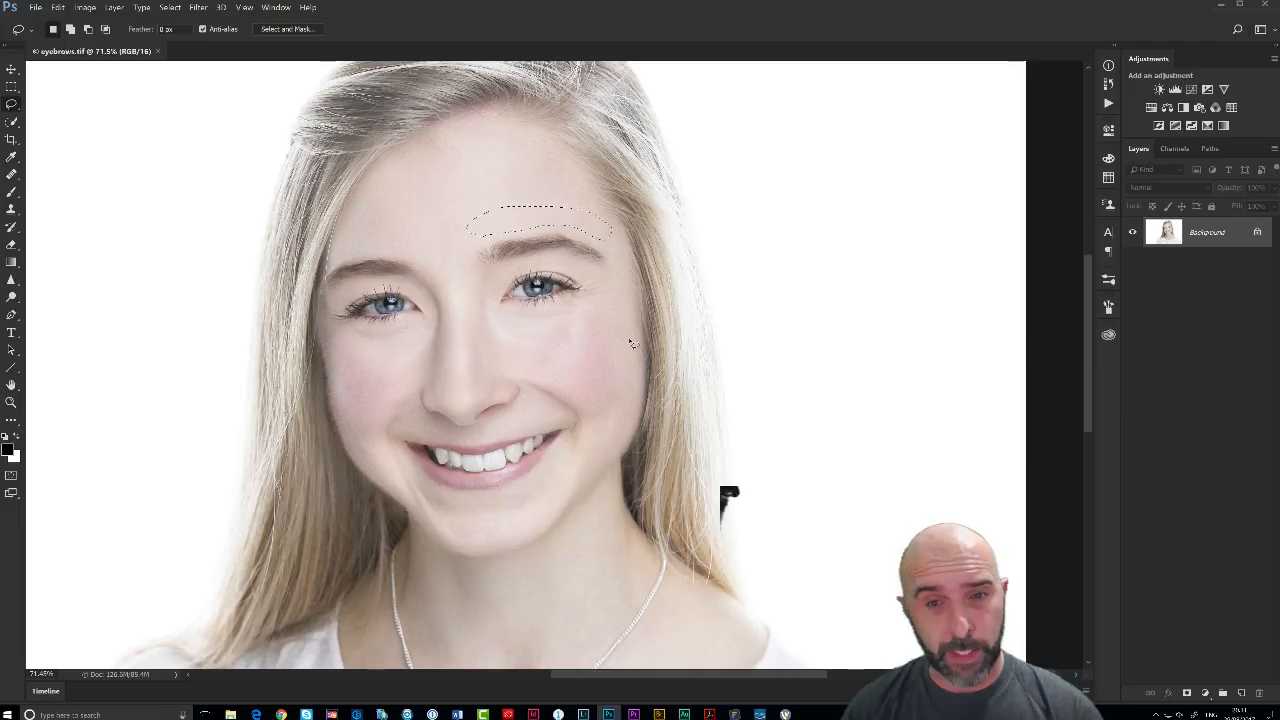
Step: Soften the skin selection's edge in Quick Mask mode with a Gaussian Blur of 5.0 pixels radius, and return to the normal selection
key("q")
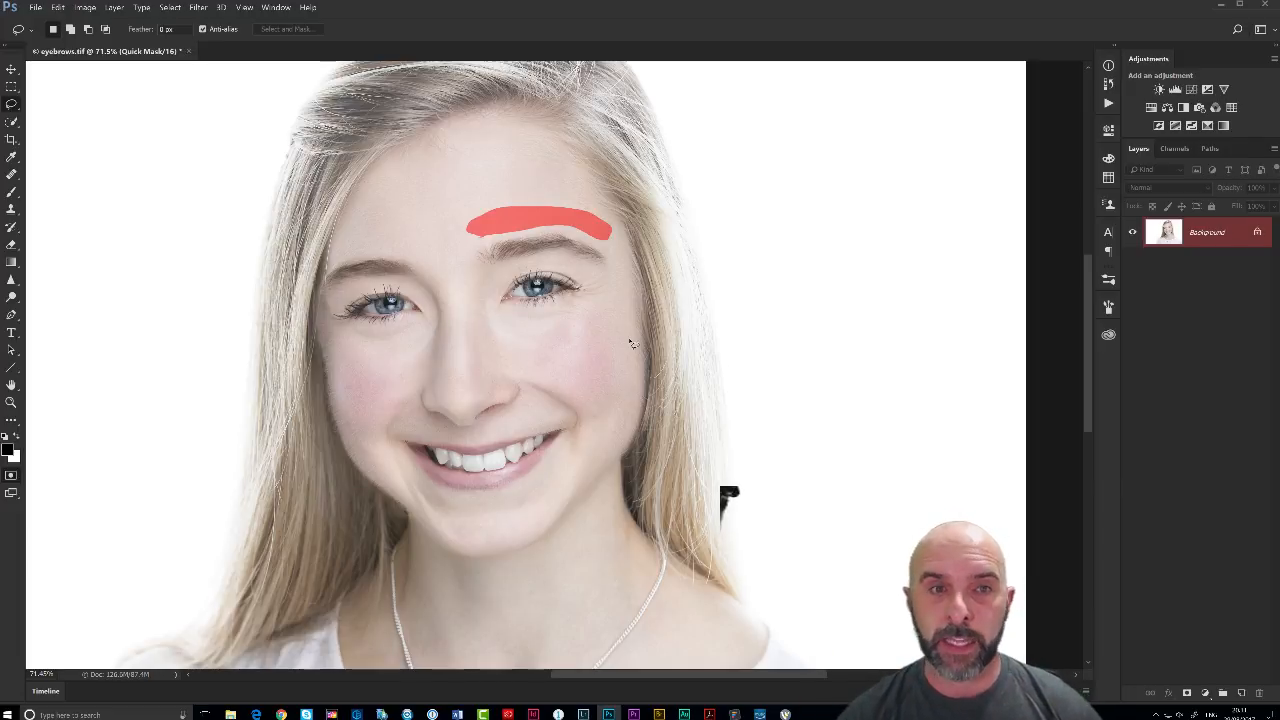
left_click(198, 7)
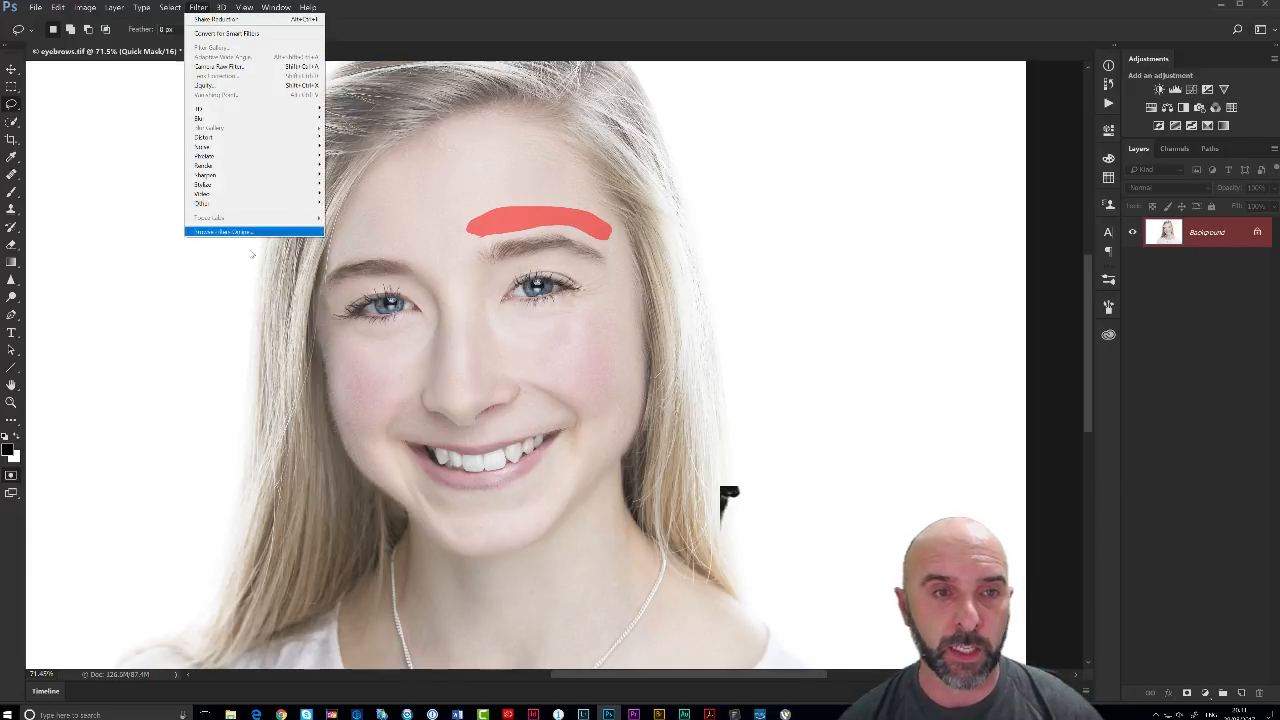
mouse_move(208, 118)
left_click(358, 157)
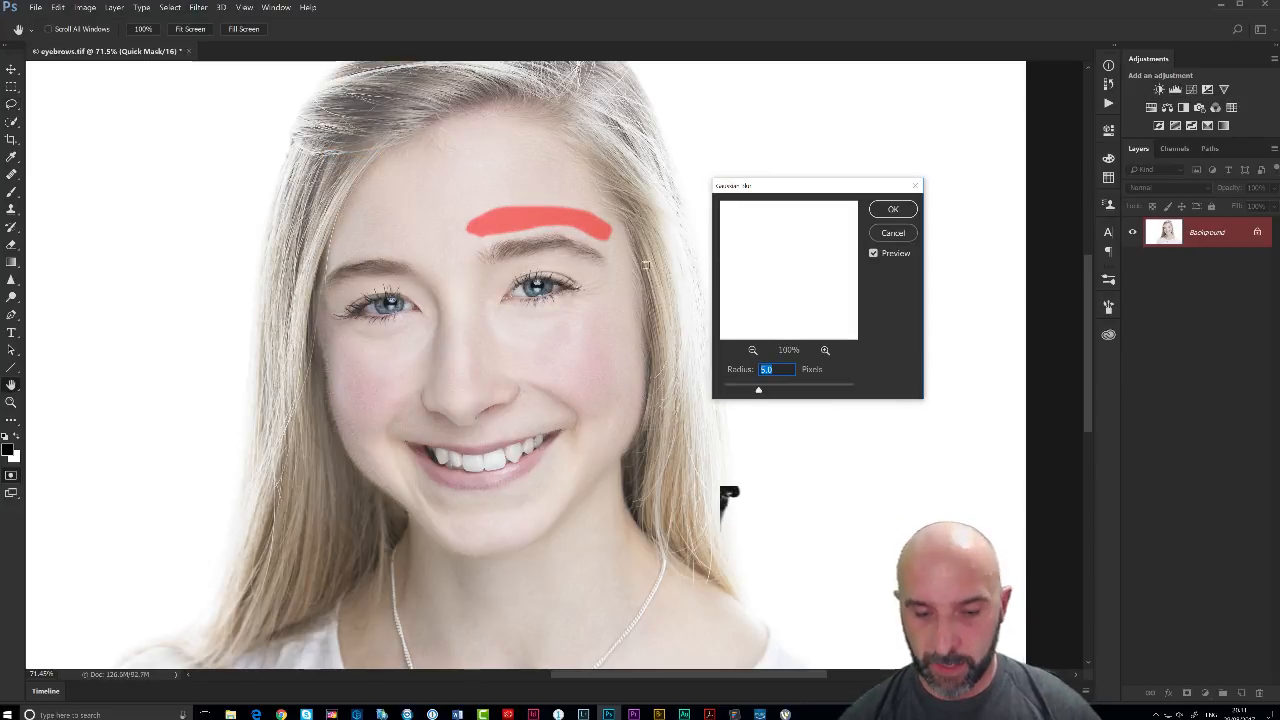
scroll(578, 234, "up", 4)
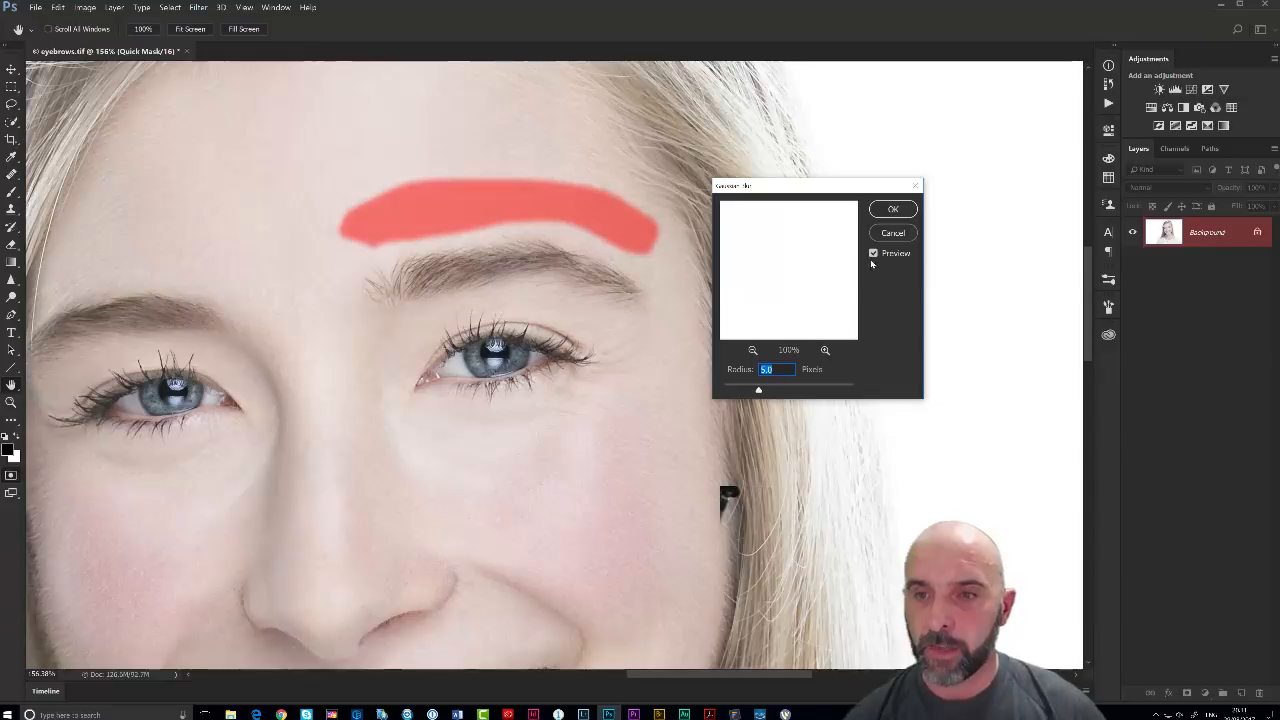
left_click(871, 254)
left_click(872, 254)
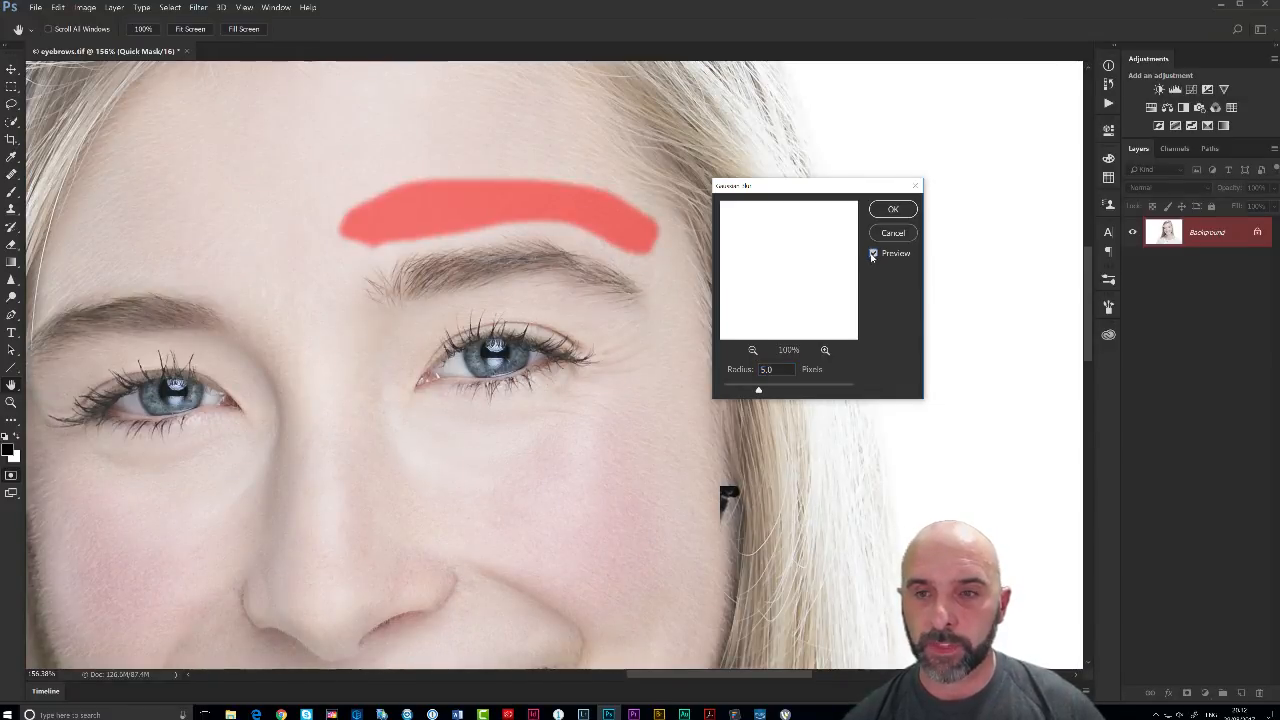
left_click(872, 255)
left_click(873, 255)
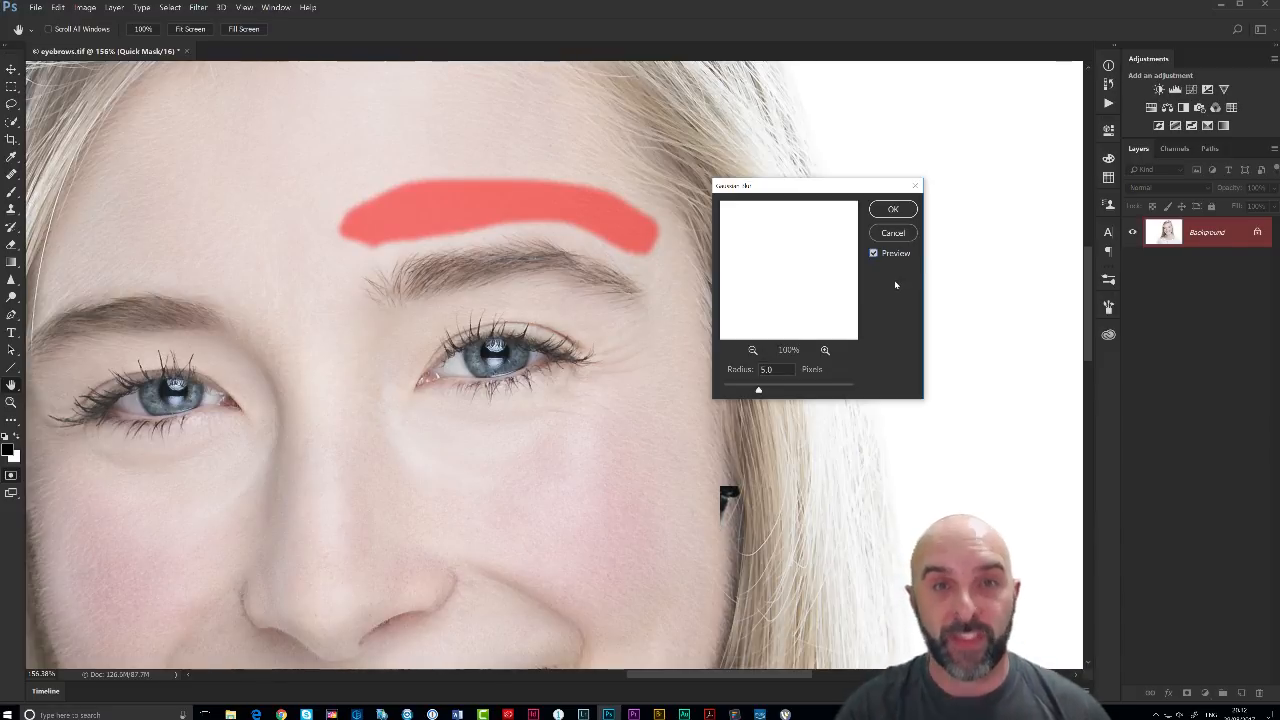
left_click(892, 212)
key("q")
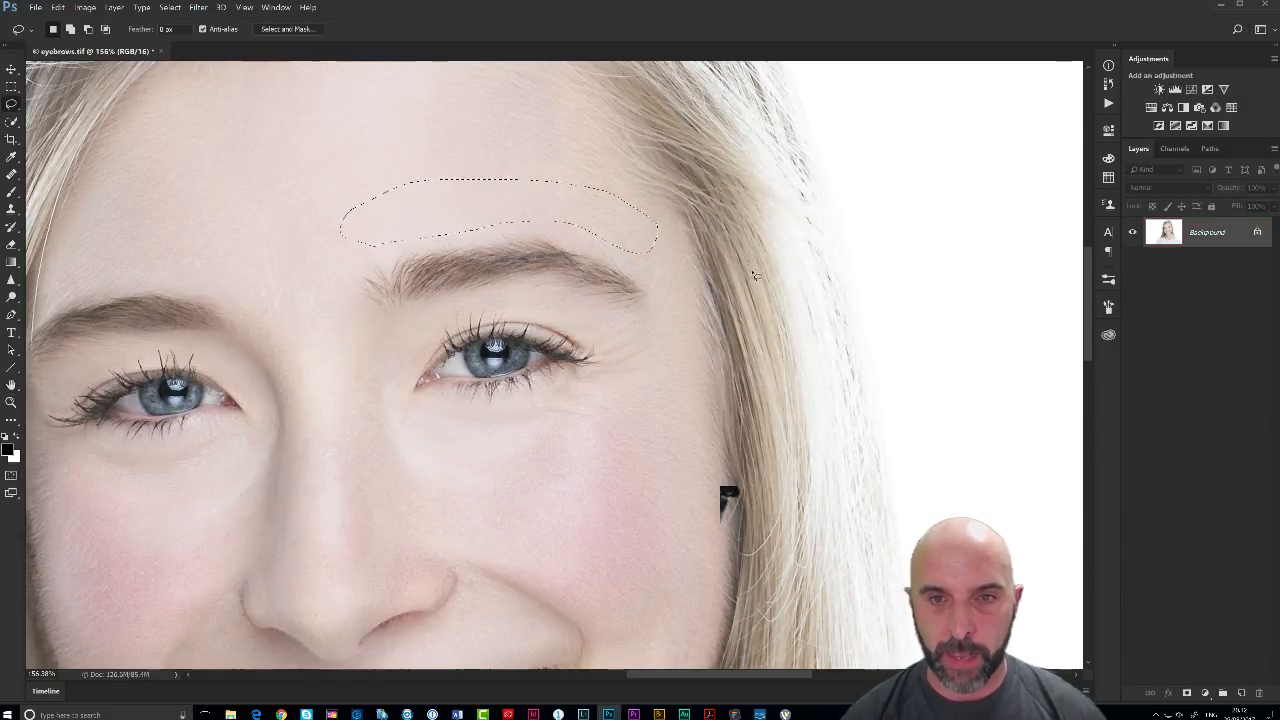
Step: Copy the selected skin to a new layer and shift it slightly down over the eyebrow's upper edge
scroll(645, 252, "down", 2)
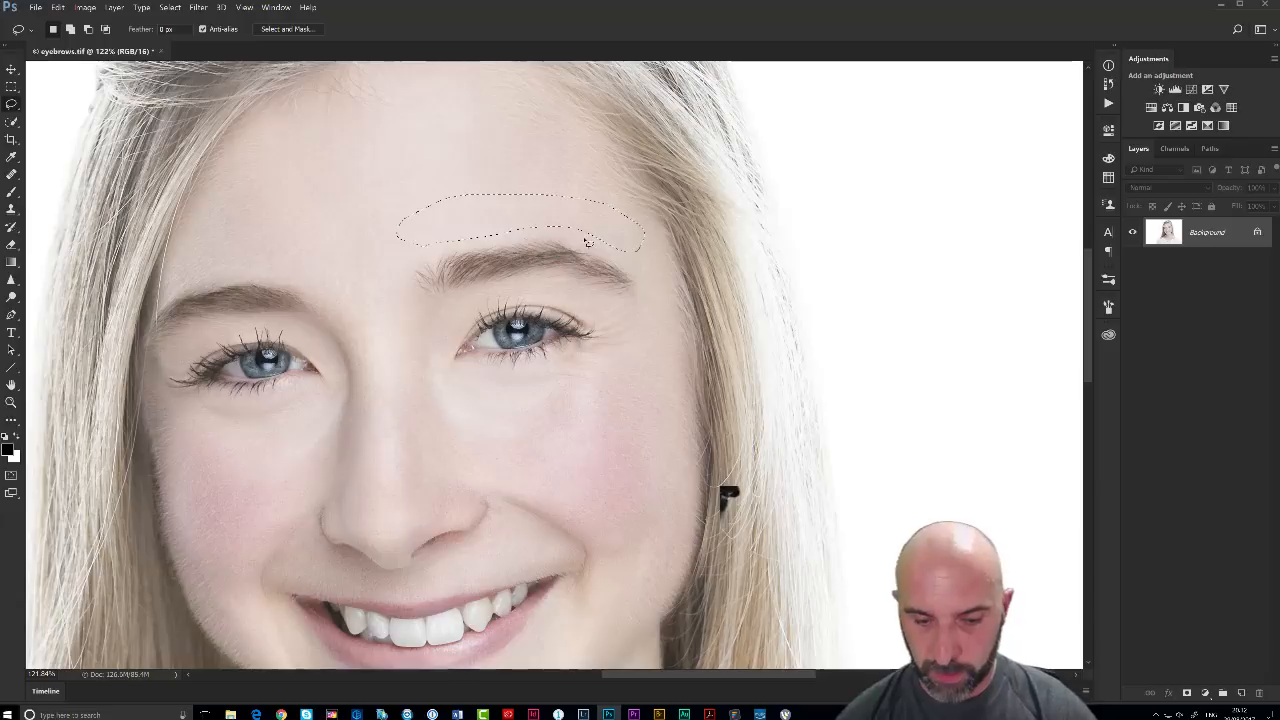
key("ctrl+j")
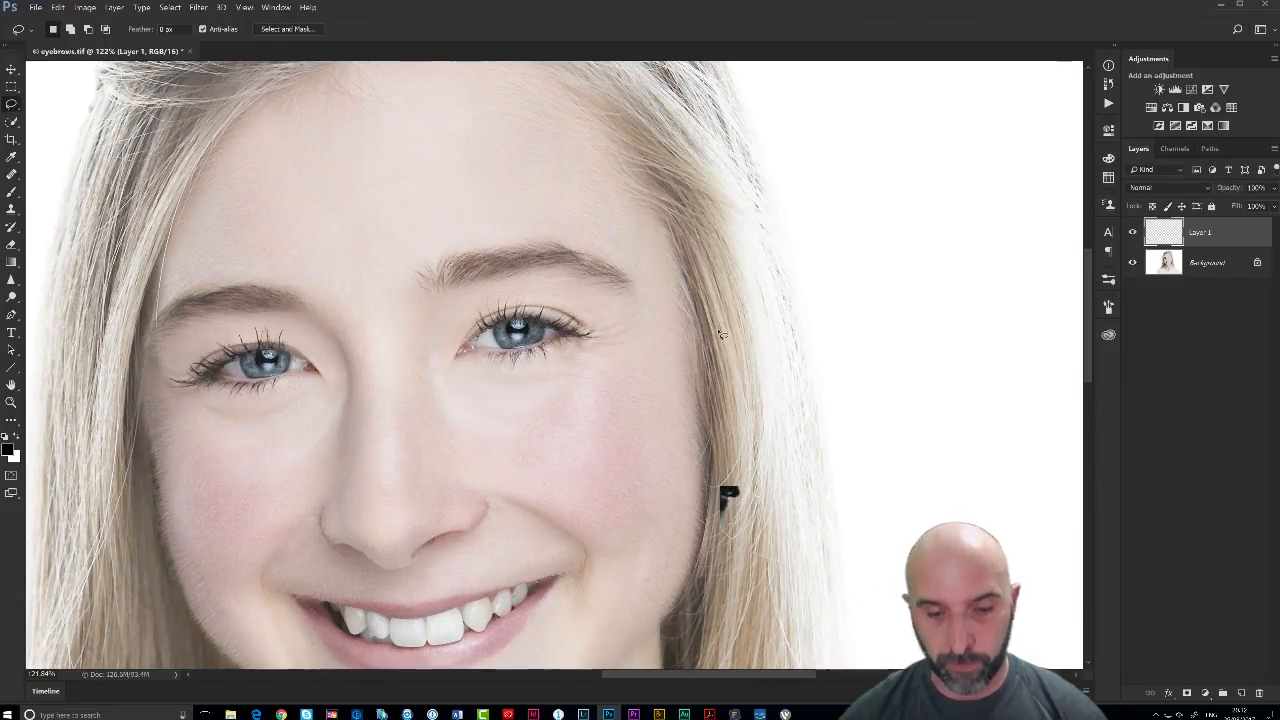
key("v")
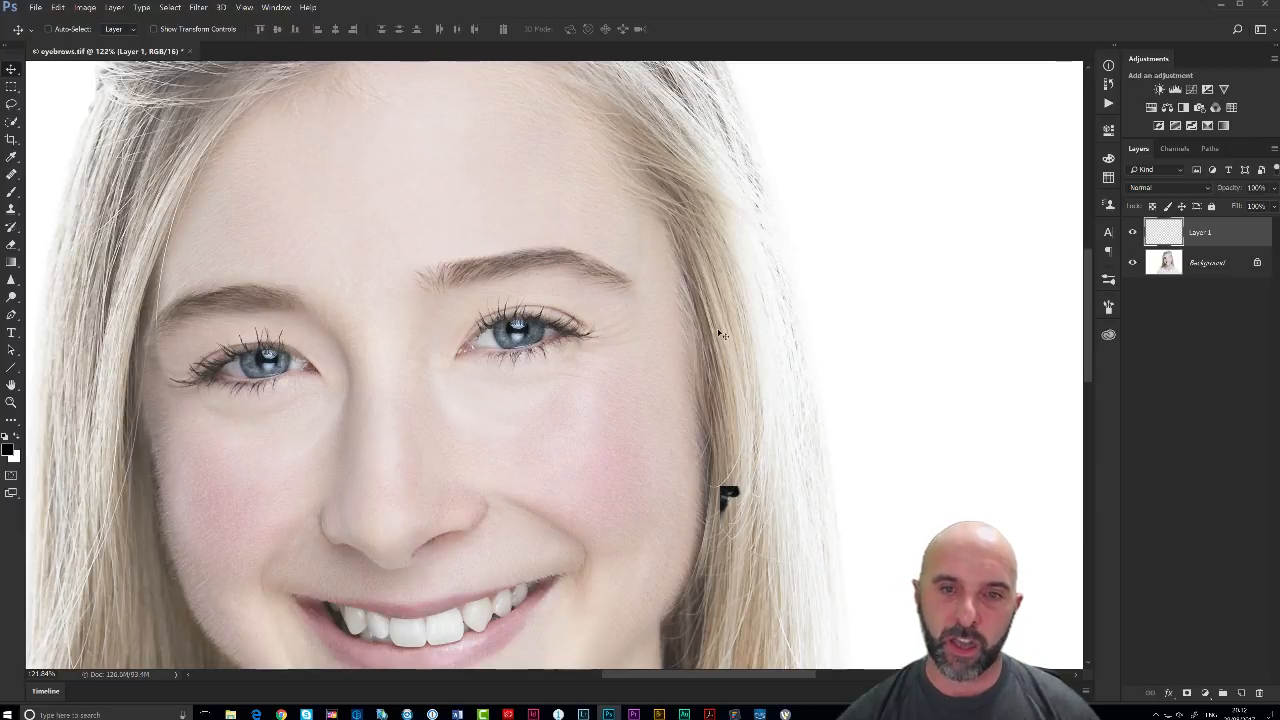
Step: Toggle the visibility of Layer 1 to compare the eyebrow with and without the copied skin patch
left_click(1130, 234)
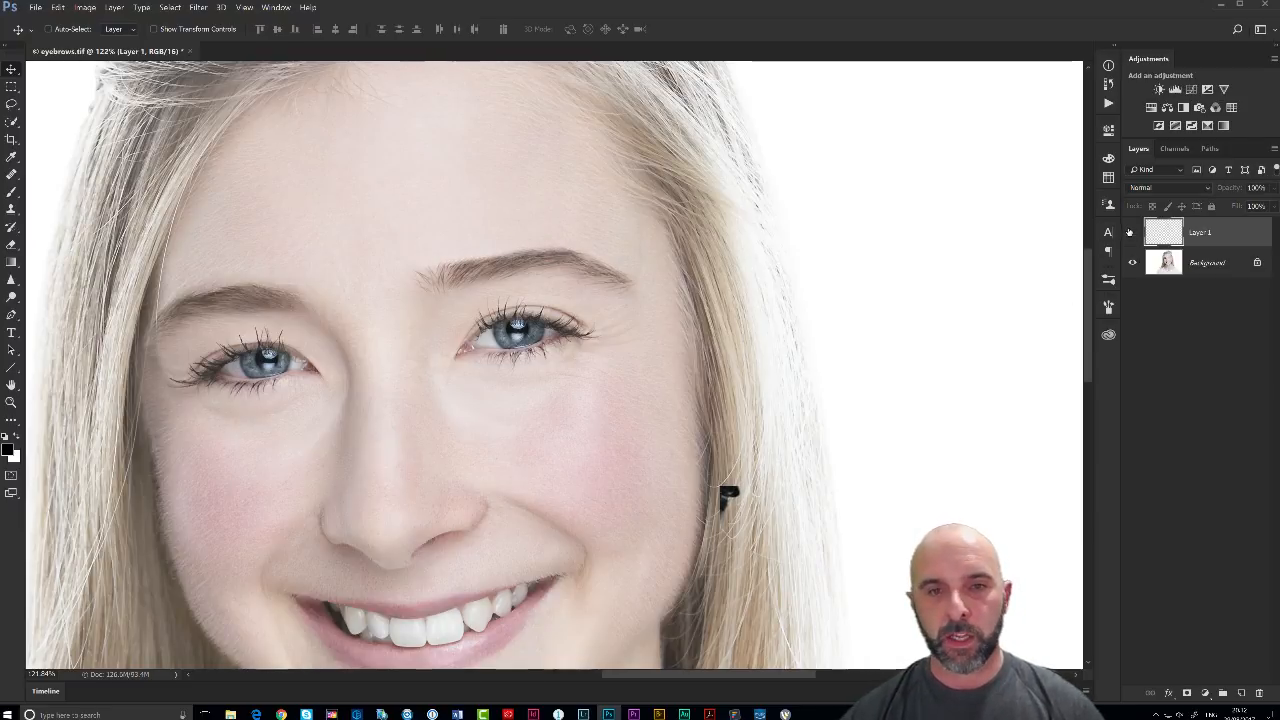
left_click(1130, 234)
left_click(1129, 236)
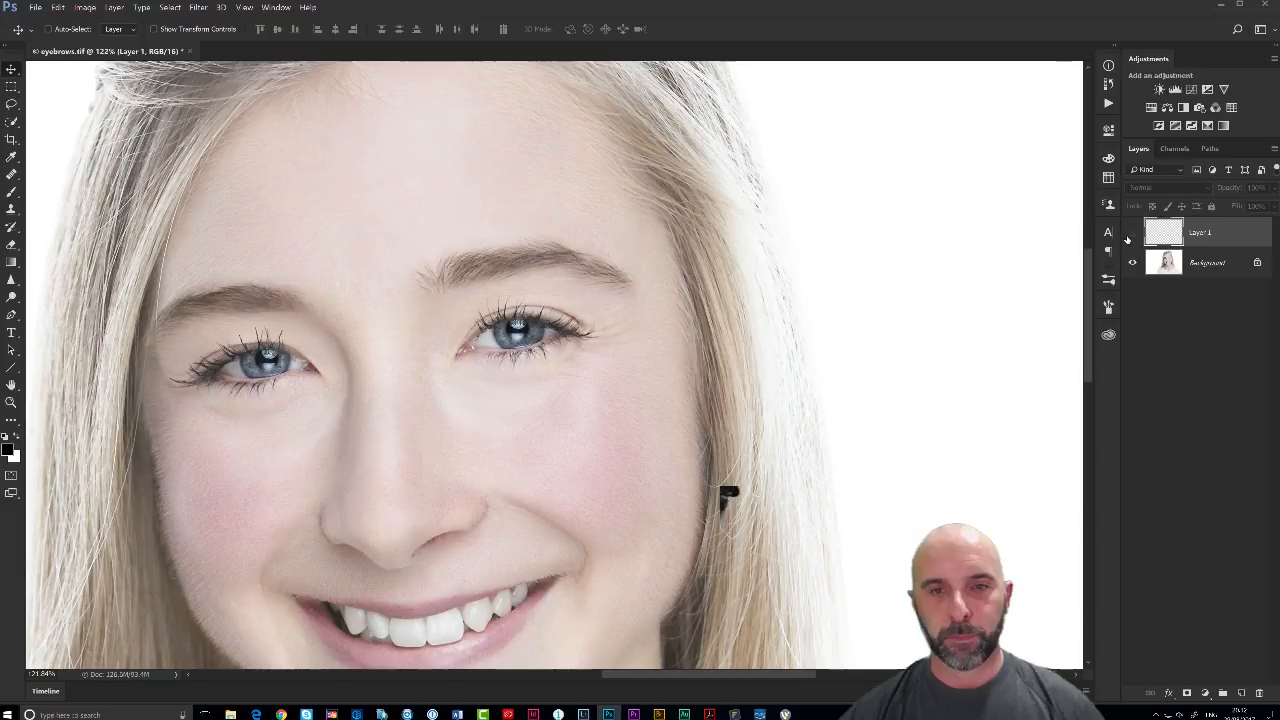
left_click(1130, 236)
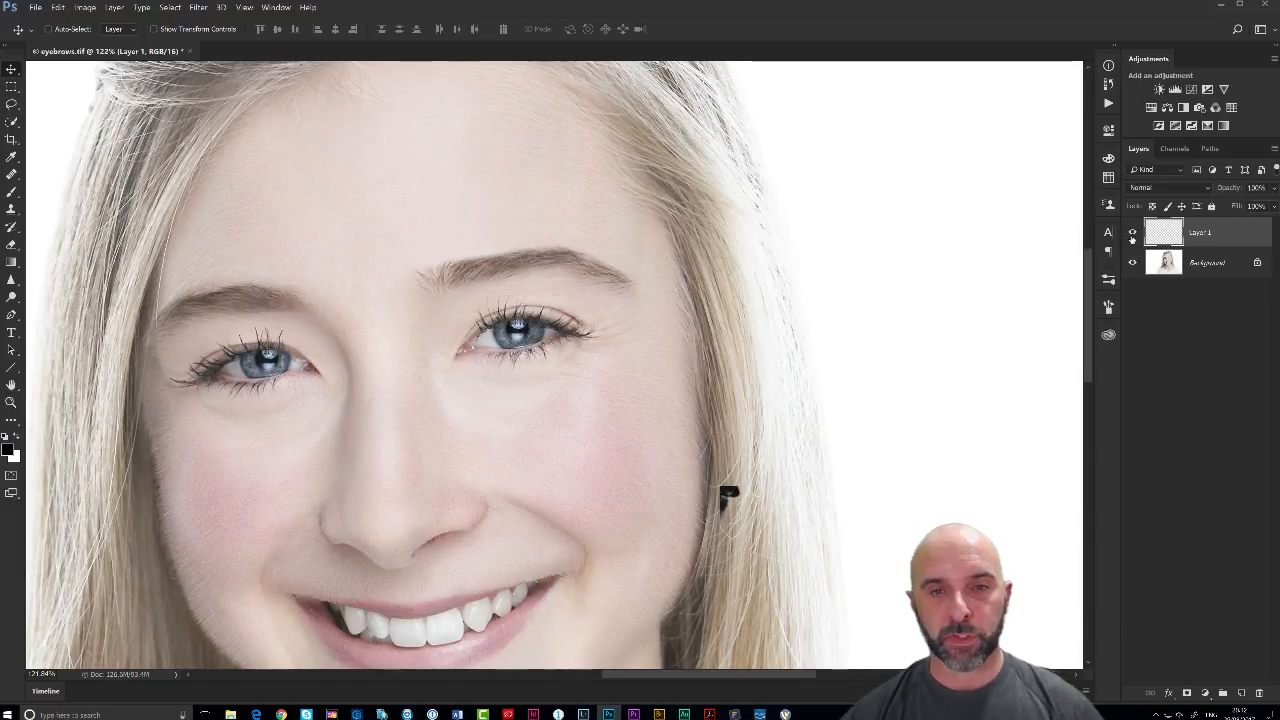
left_click(1132, 236)
left_click(1132, 236)
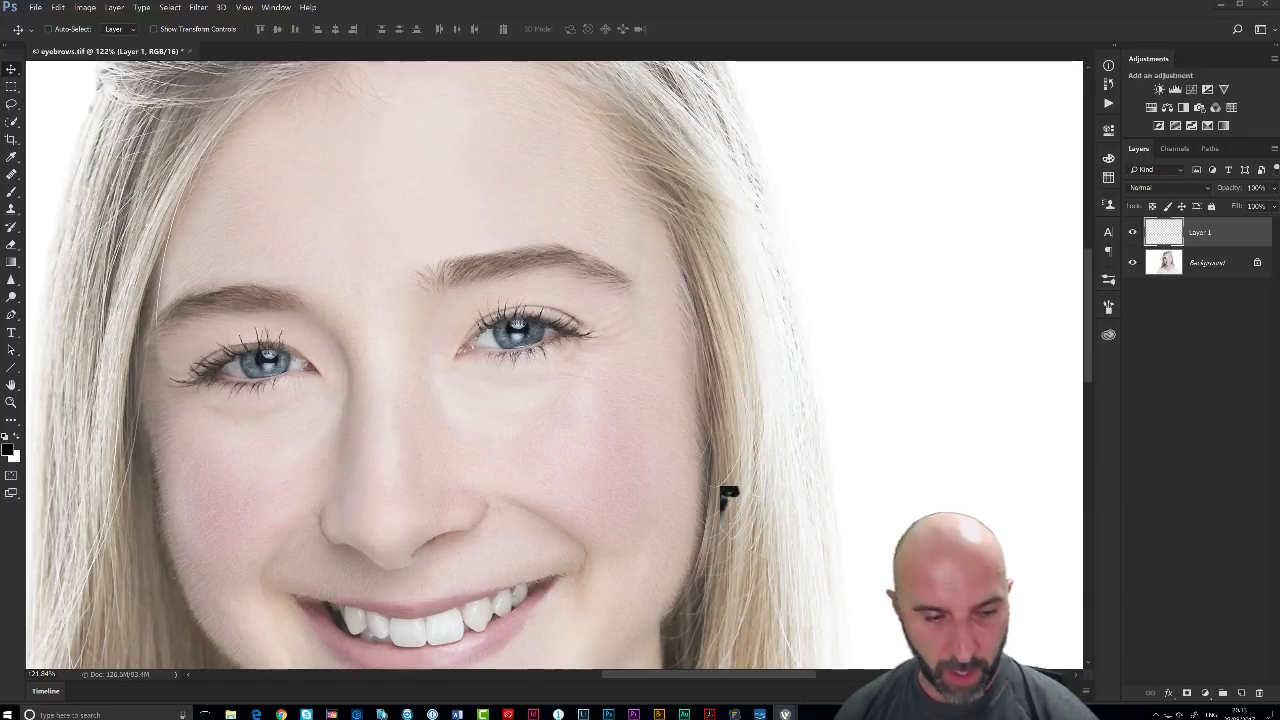
Step: Close the eyebrows.tif document without saving its changes
left_click(934, 331)
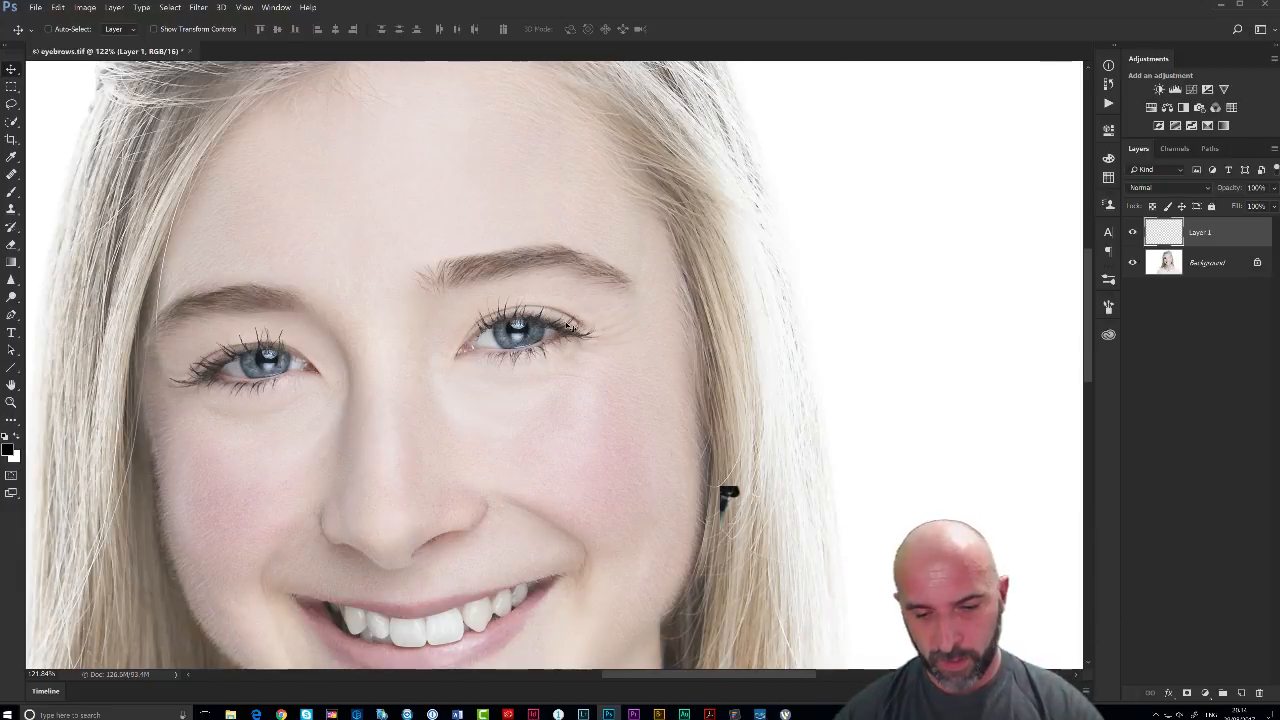
key("ctrl+w")
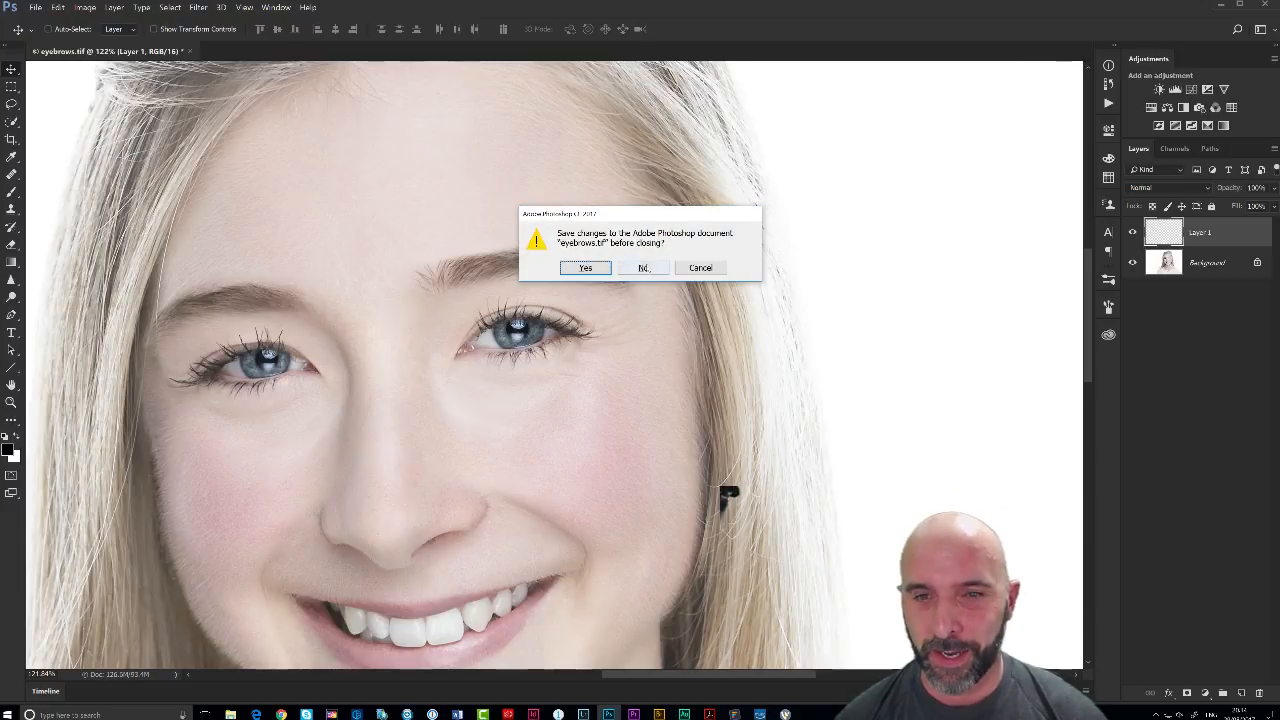
key("n")
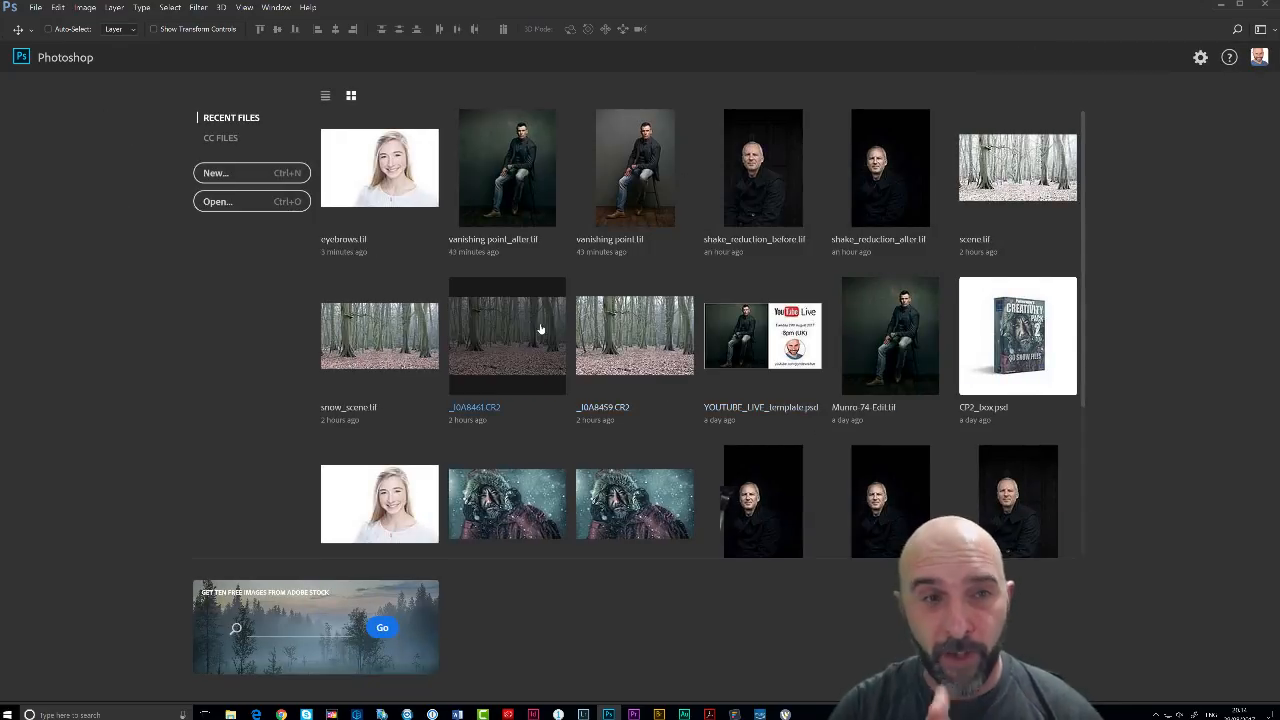
Step: Open shake_reduction_after and shake_reduction_before together from the Tutorials folder
left_click(35, 7)
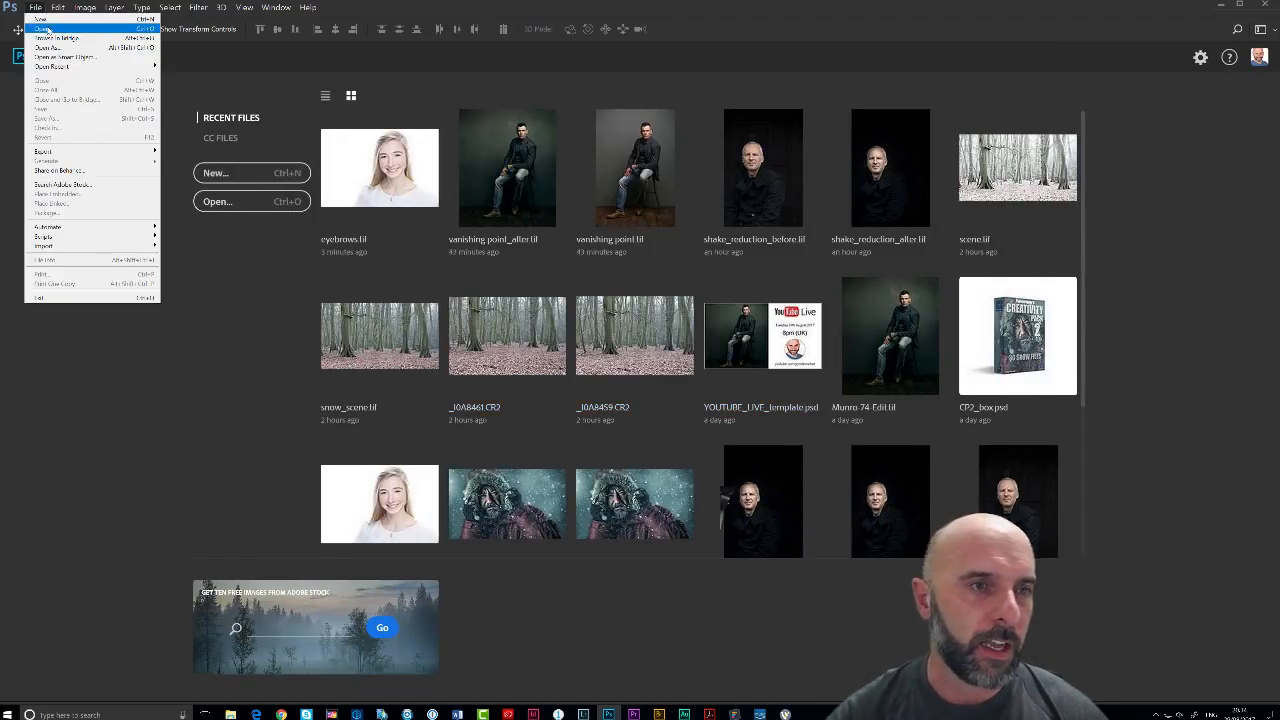
left_click(46, 28)
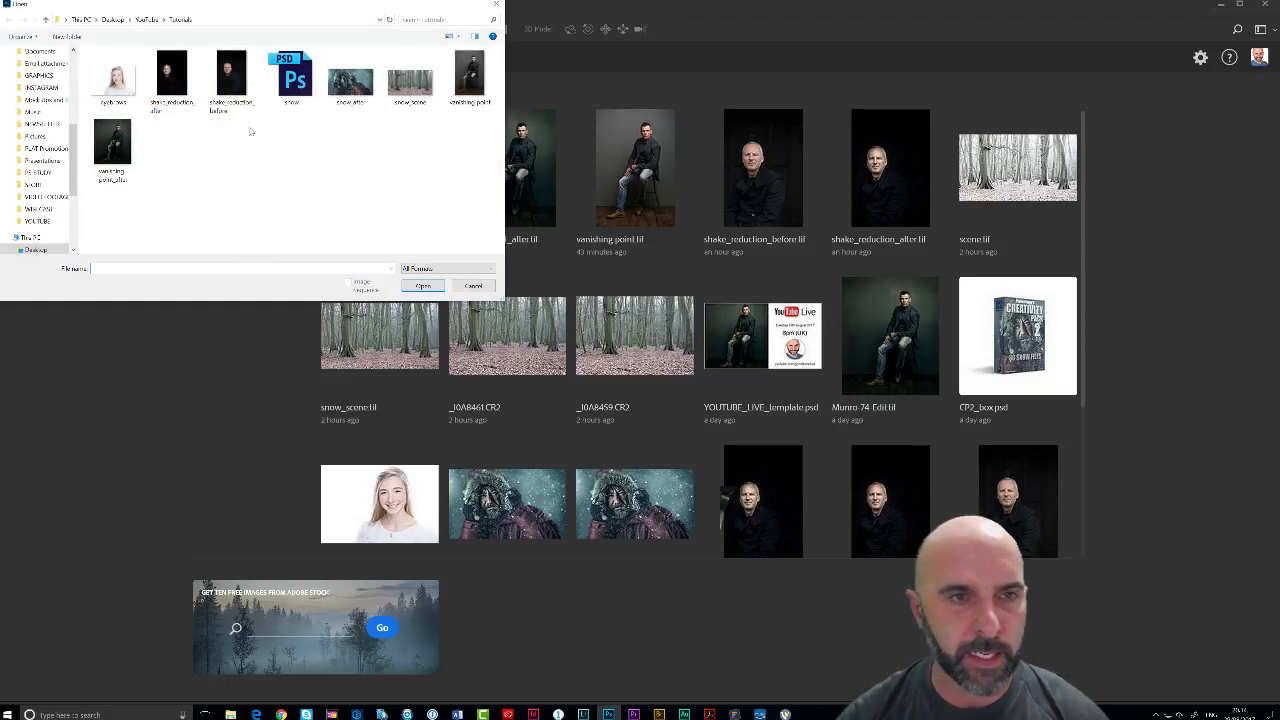
left_click(171, 72)
left_click(231, 75, "ctrl")
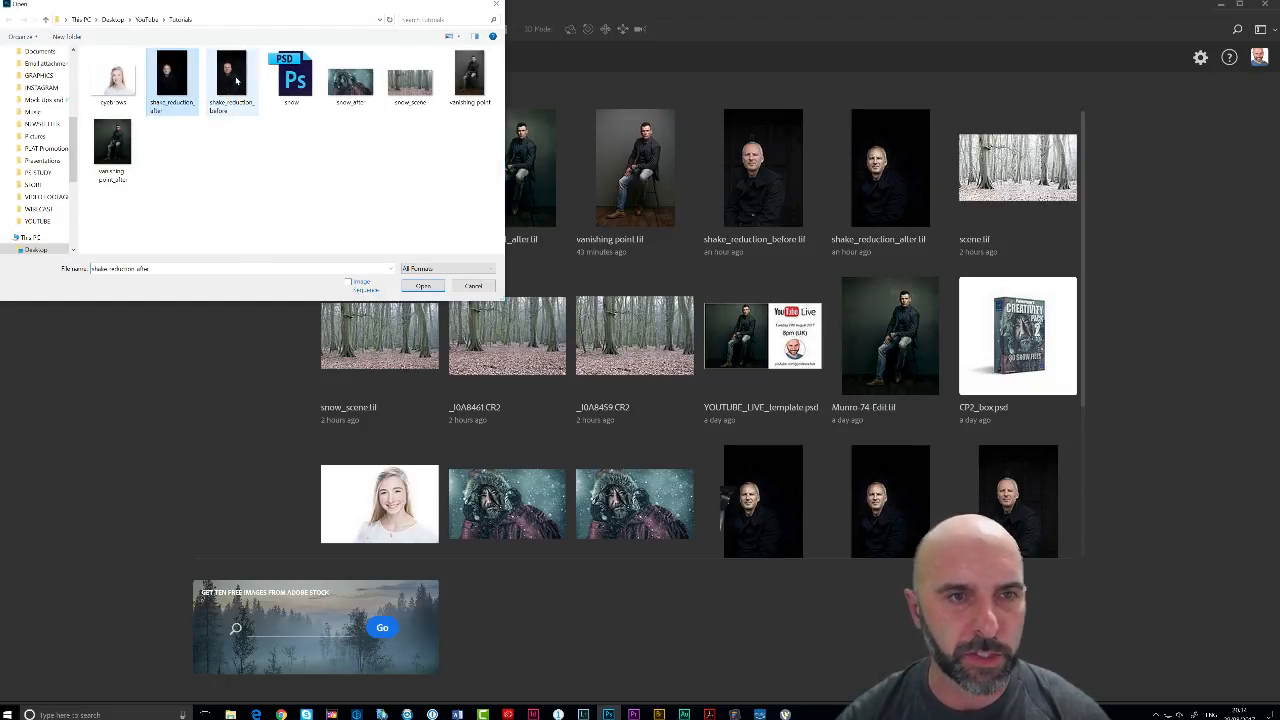
left_click(424, 287)
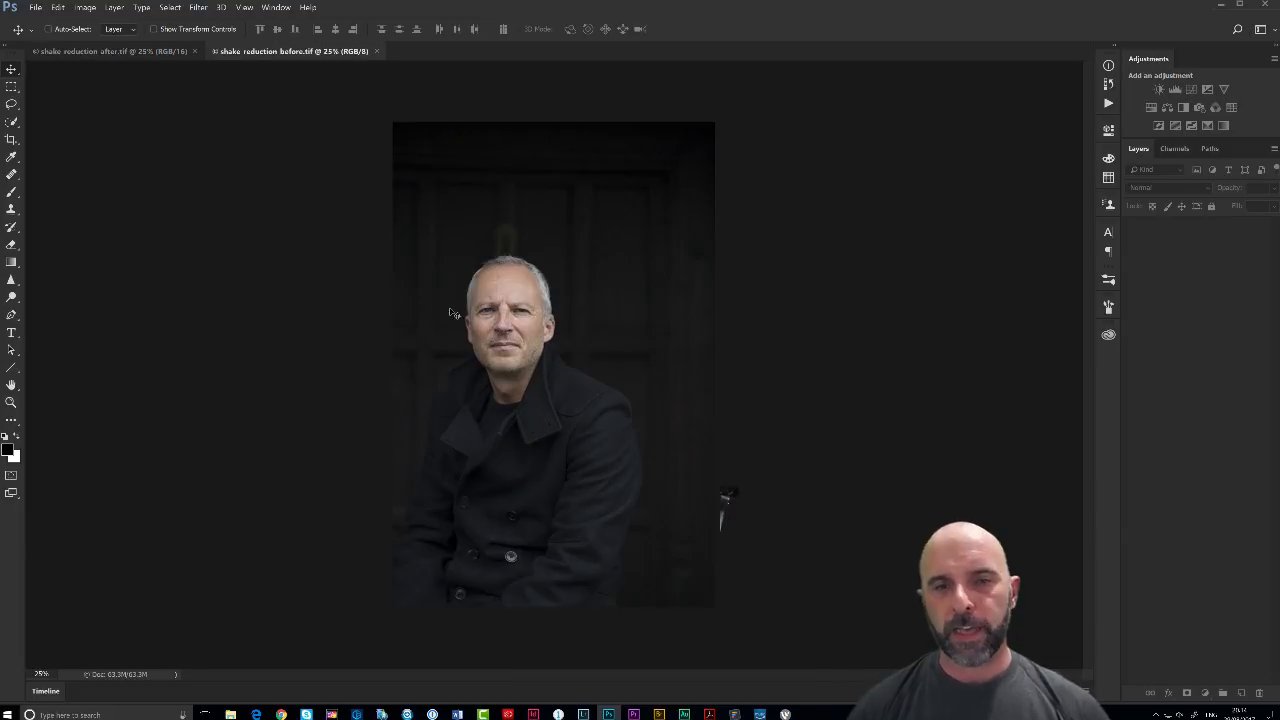
Step: Examine the man's face up close in the shake_reduction_after image, and compare it with the face in shake_reduction_before
key("ctrl+Tab")
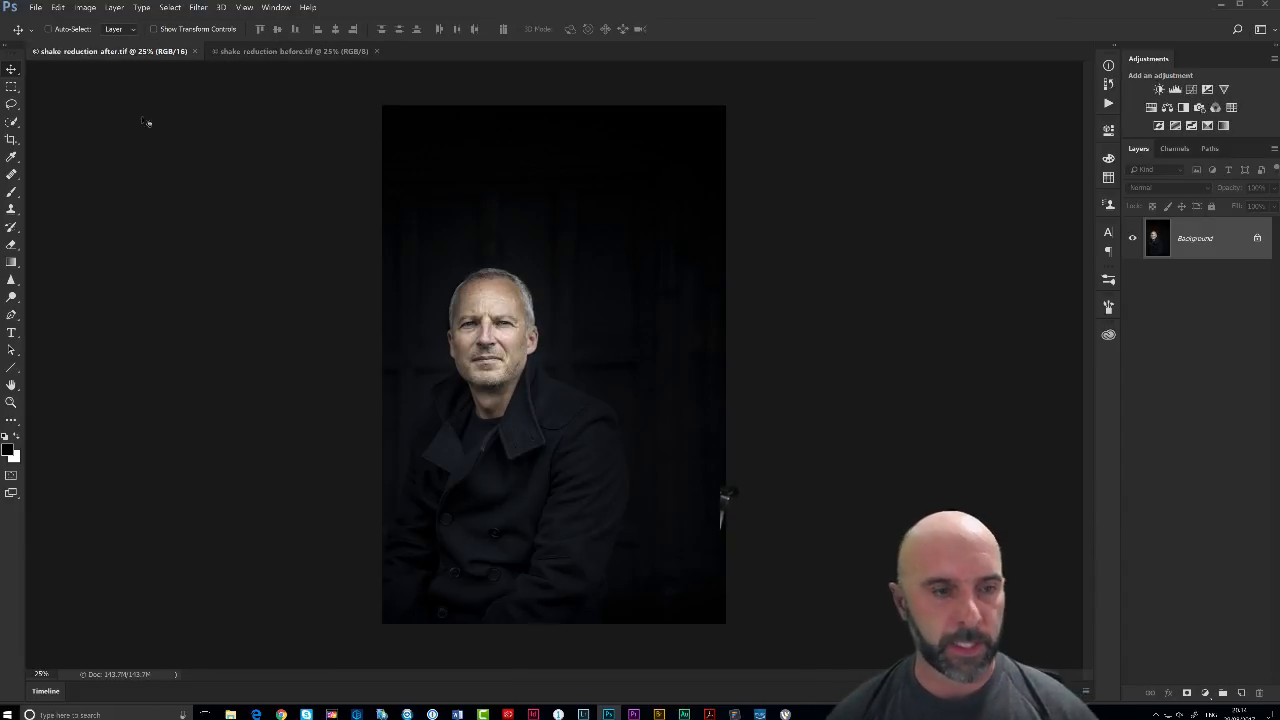
double_click(11, 385)
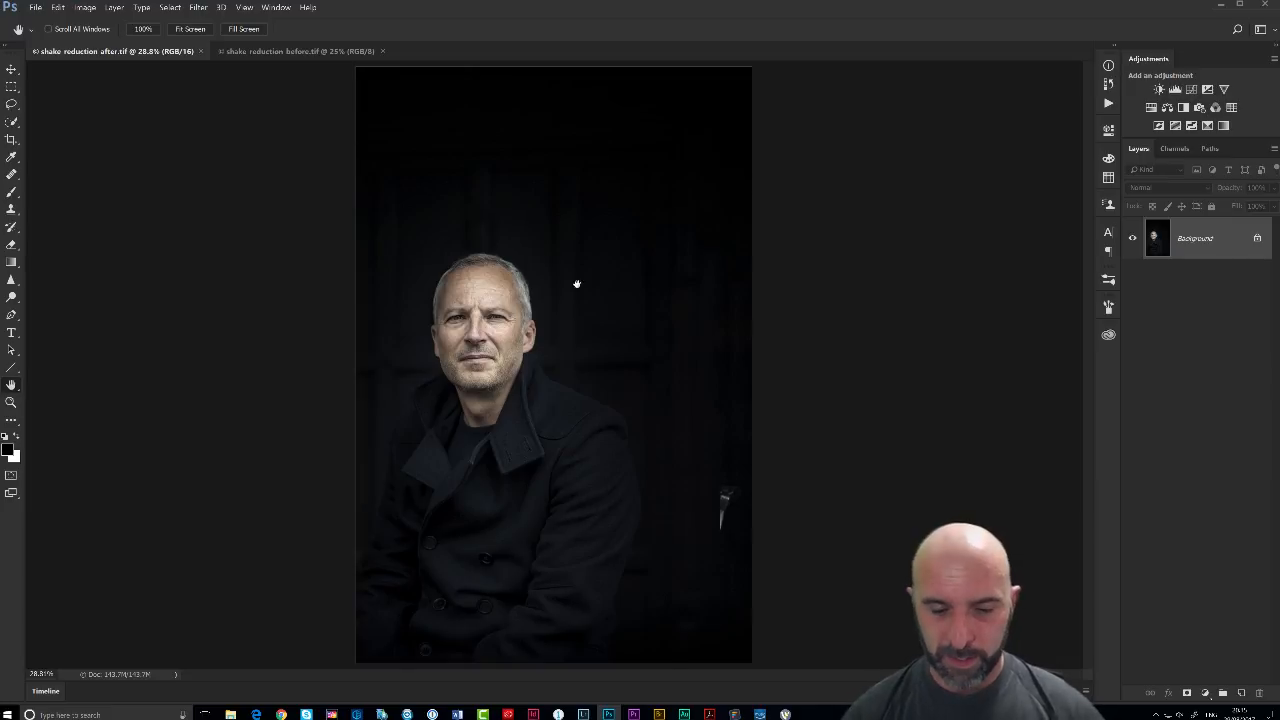
scroll(515, 341, "up", 5)
left_click_drag(515, 341, 550, 364)
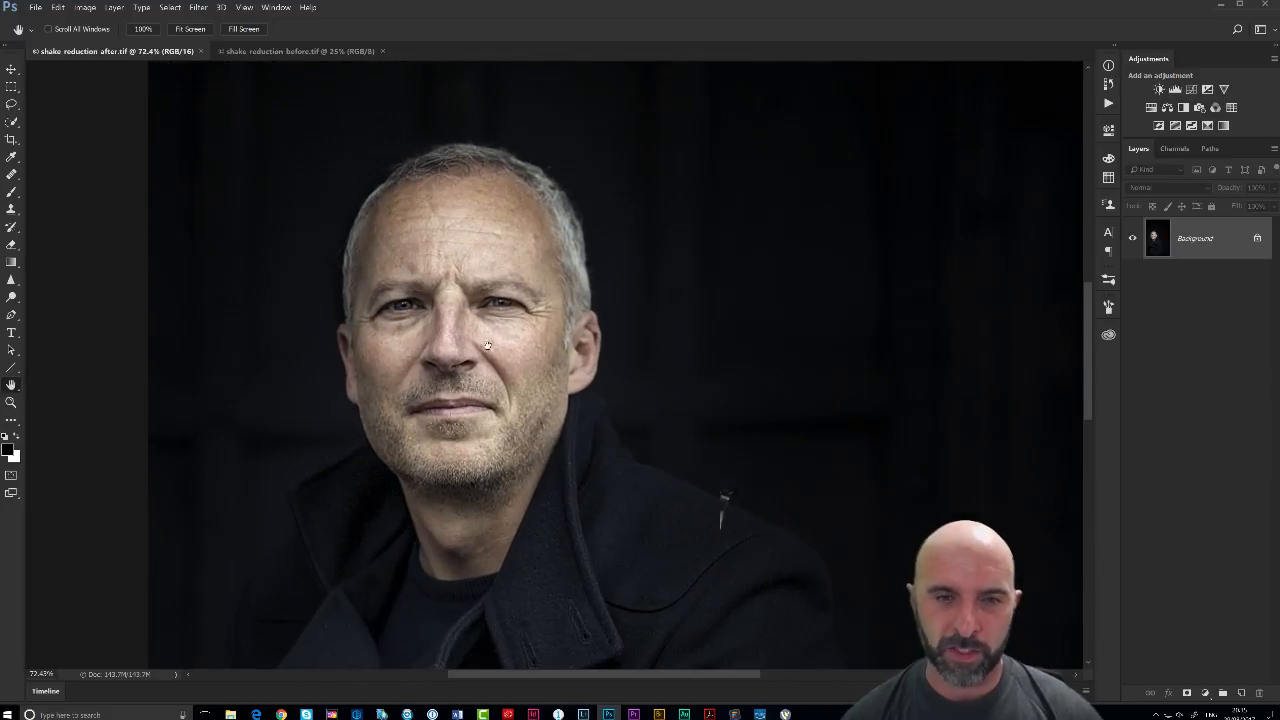
scroll(500, 336, "down", 3)
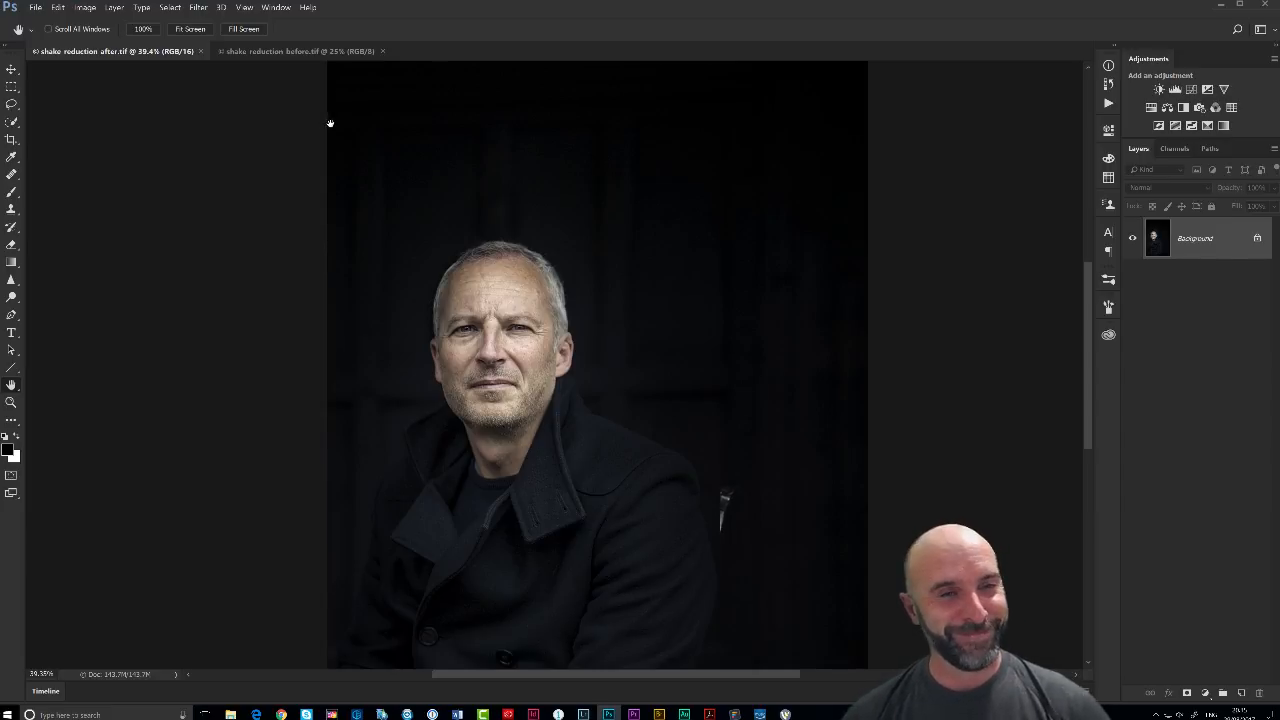
left_click(294, 53)
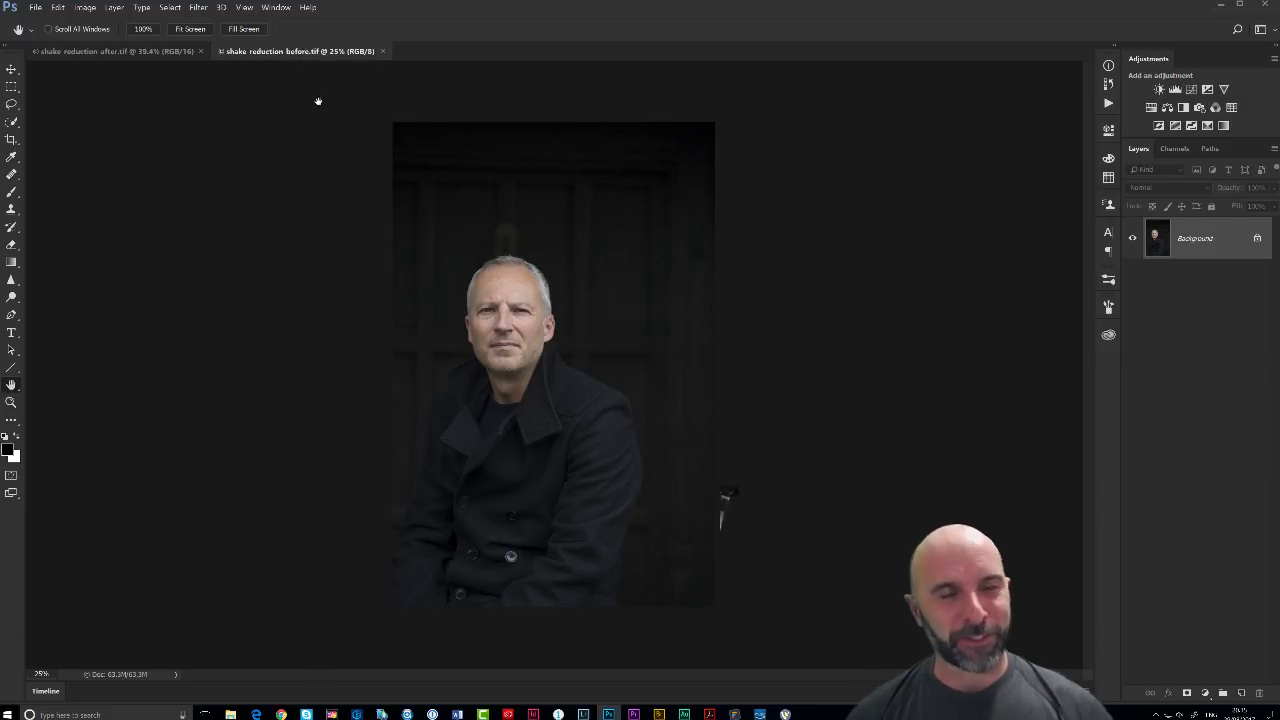
scroll(506, 318, "up", 10)
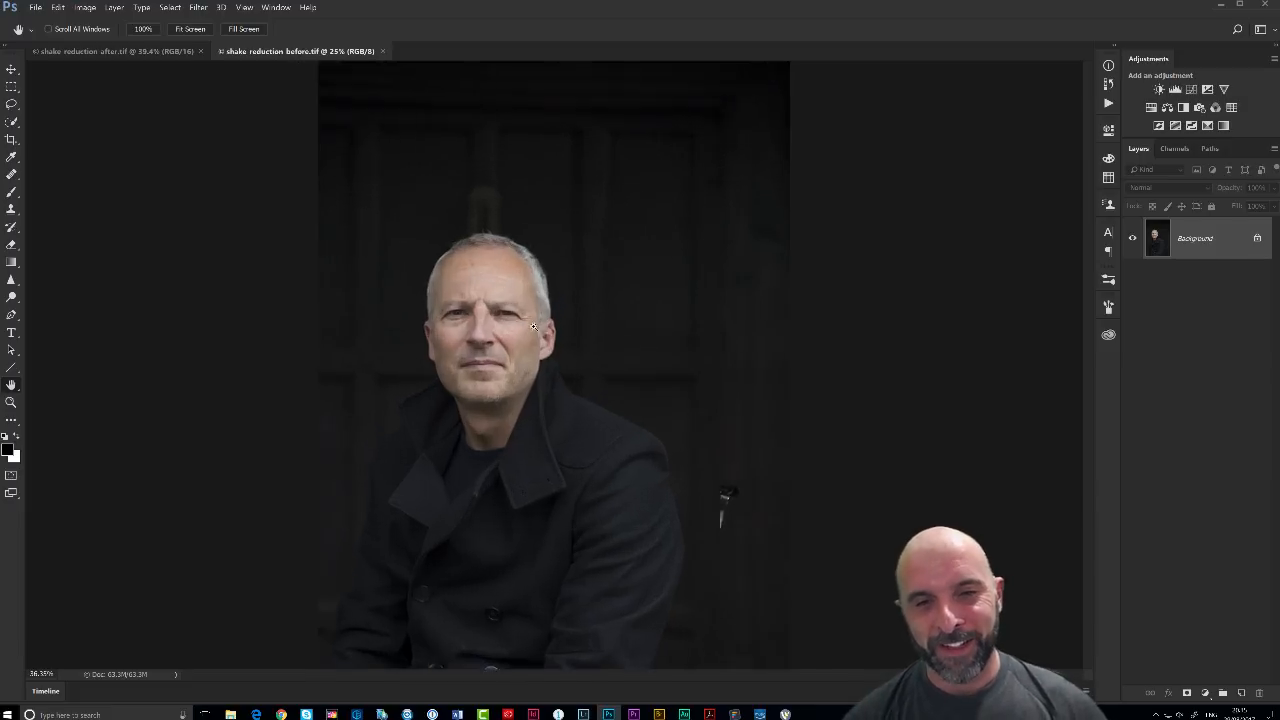
scroll(516, 351, "down", 3)
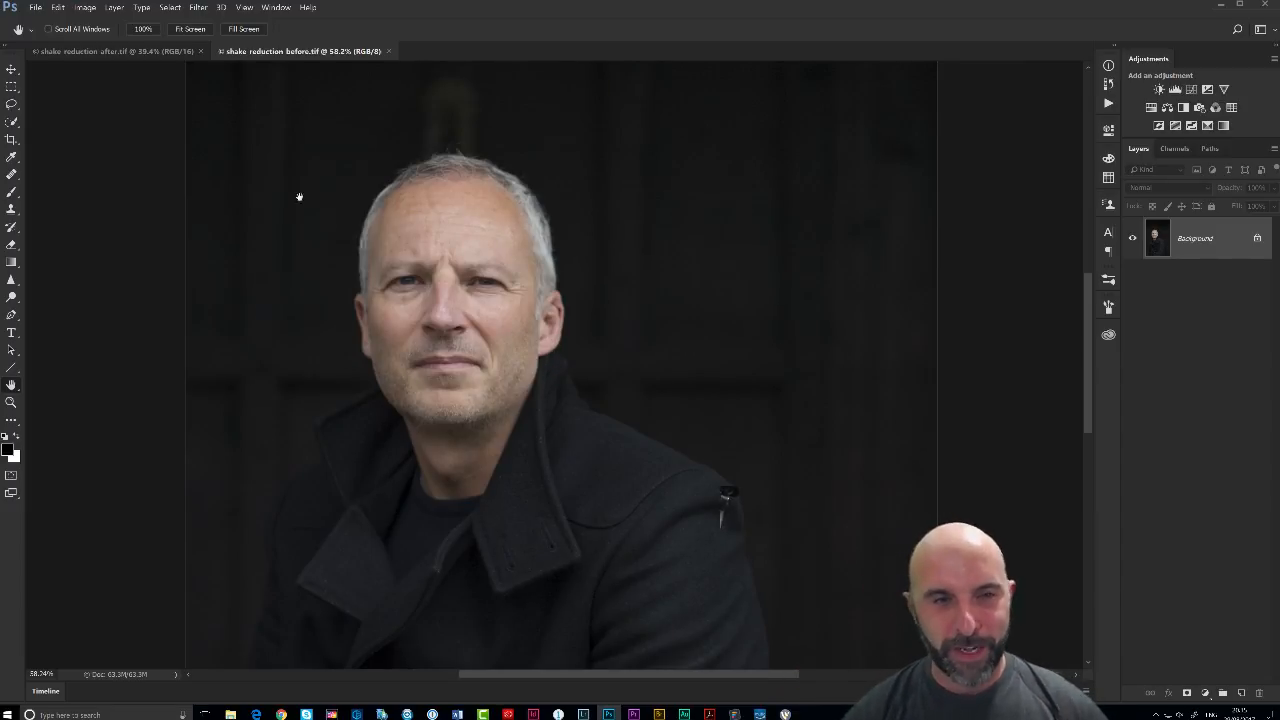
scroll(455, 313, "up", 4)
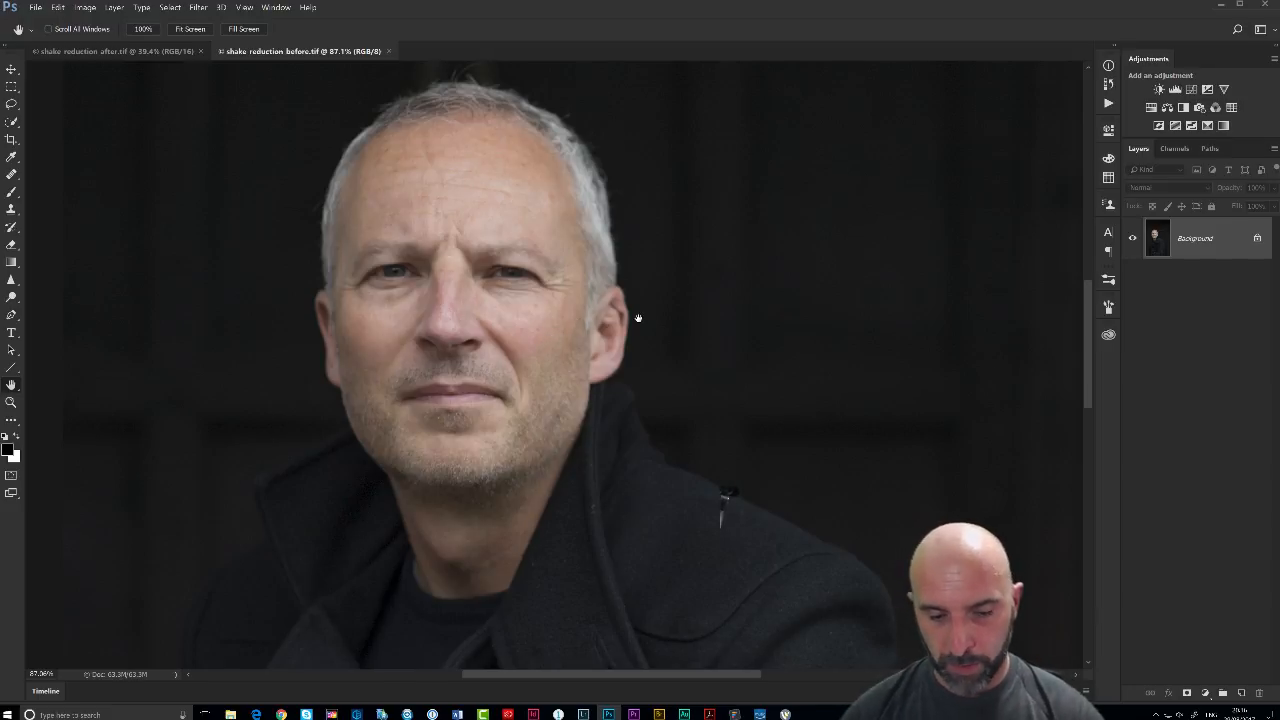
Step: Duplicate the Background layer of the shake_reduction_before image and start the Shake Reduction filter on the copy
key("ctrl+j")
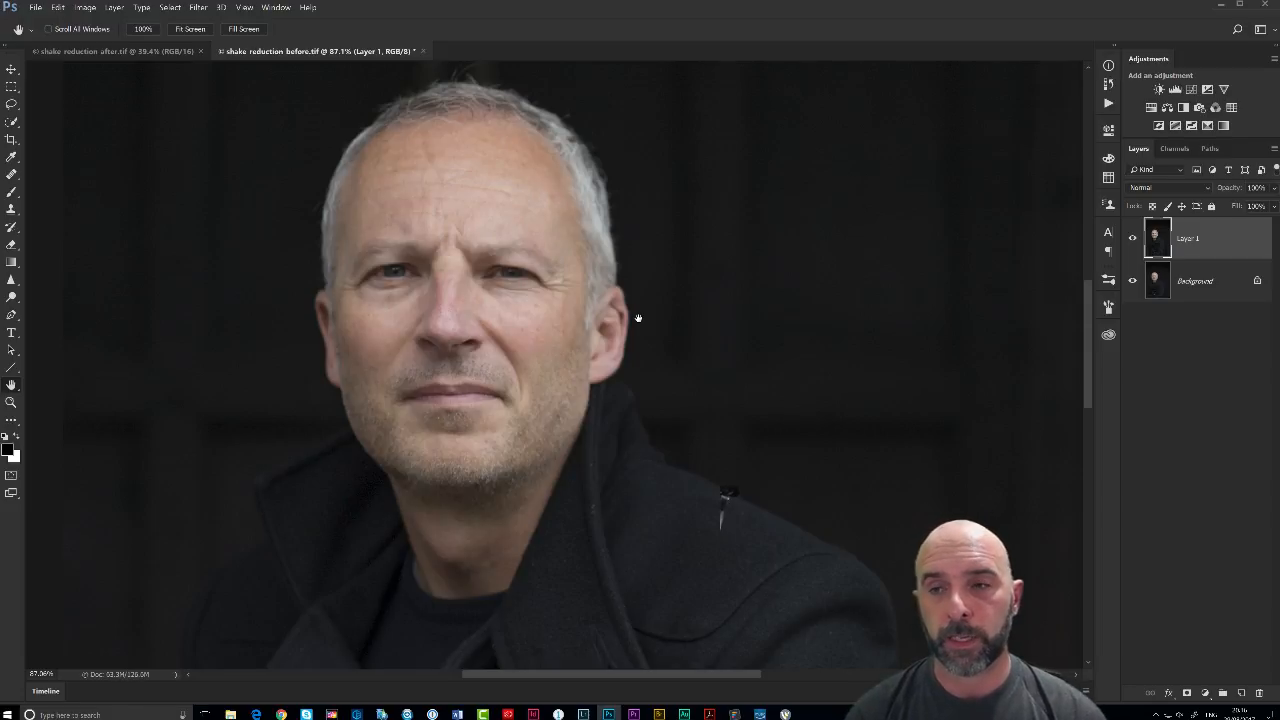
left_click(198, 7)
mouse_move(250, 175)
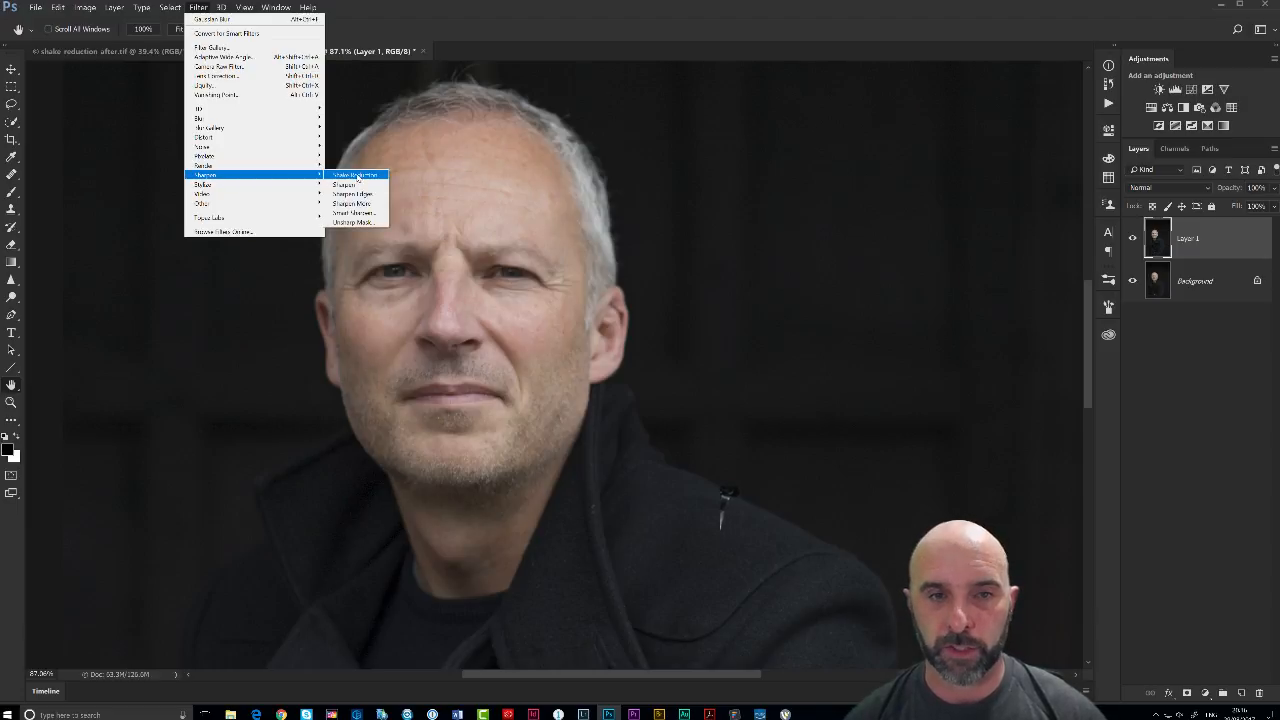
left_click(358, 176)
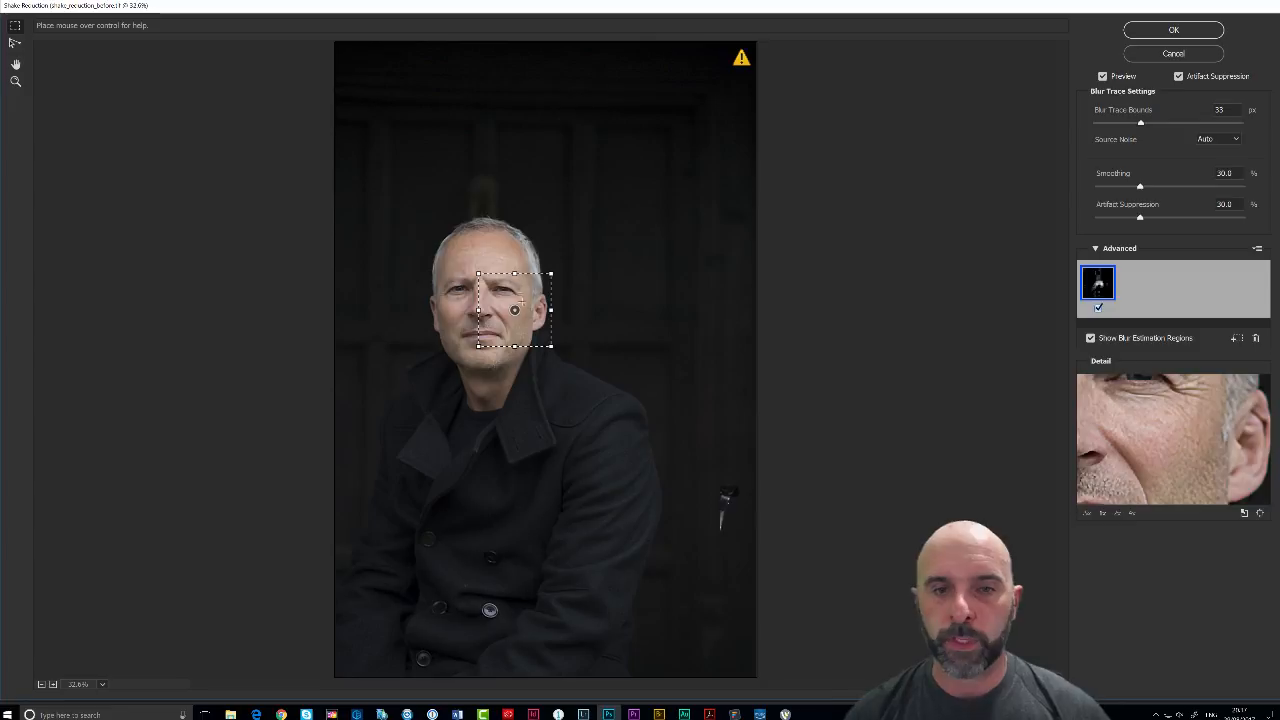
Step: Move the blur estimation region onto the middle of the man's face and reduce its height to a band around the eyes
left_click_drag(517, 313, 480, 293)
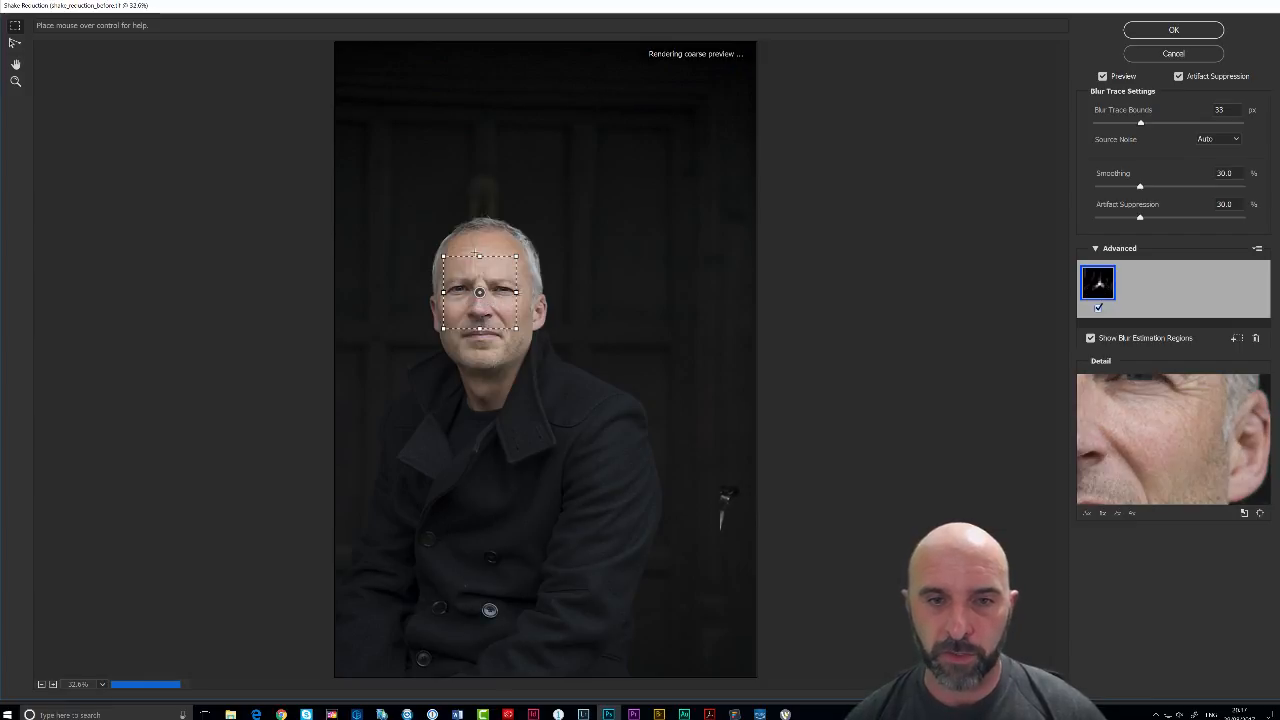
left_click_drag(479, 256, 479, 268)
left_click_drag(482, 328, 479, 305)
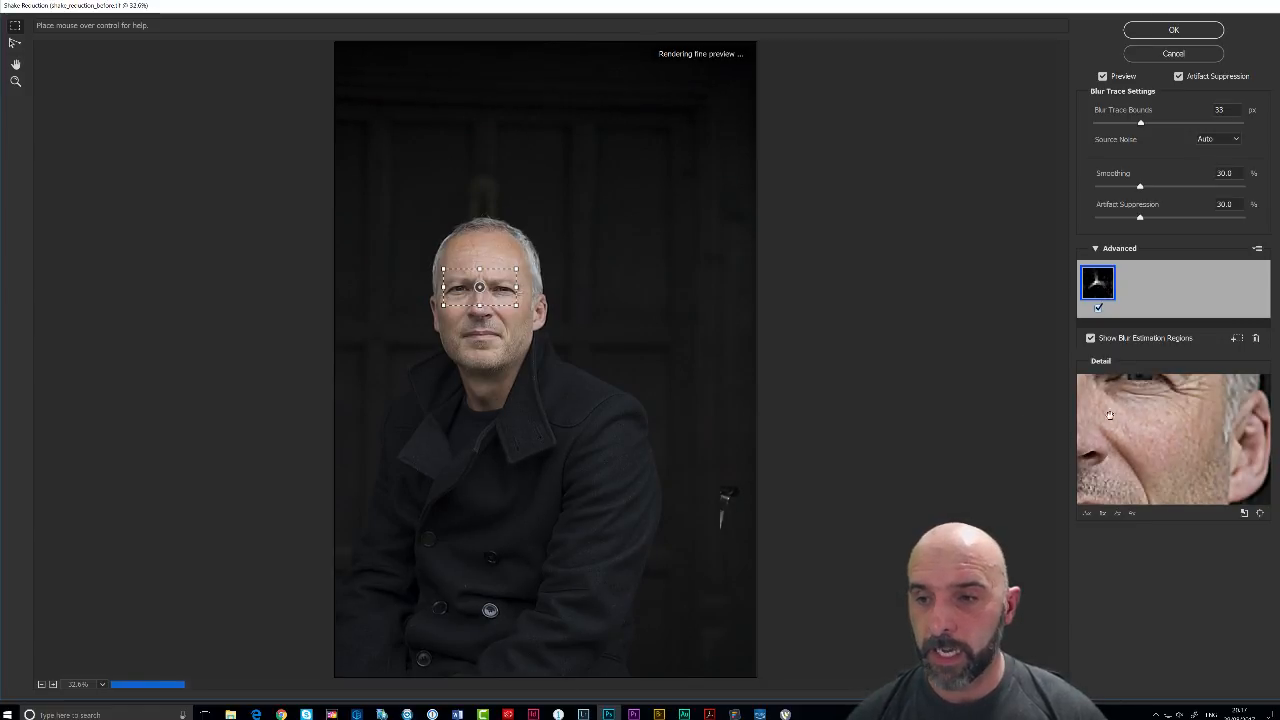
Step: Centre the detail loupe on the man's eyes and nose, enhance at the loupe location, and apply the Shake Reduction
left_click_drag(1108, 417, 1168, 450)
left_click_drag(1108, 418, 1158, 433)
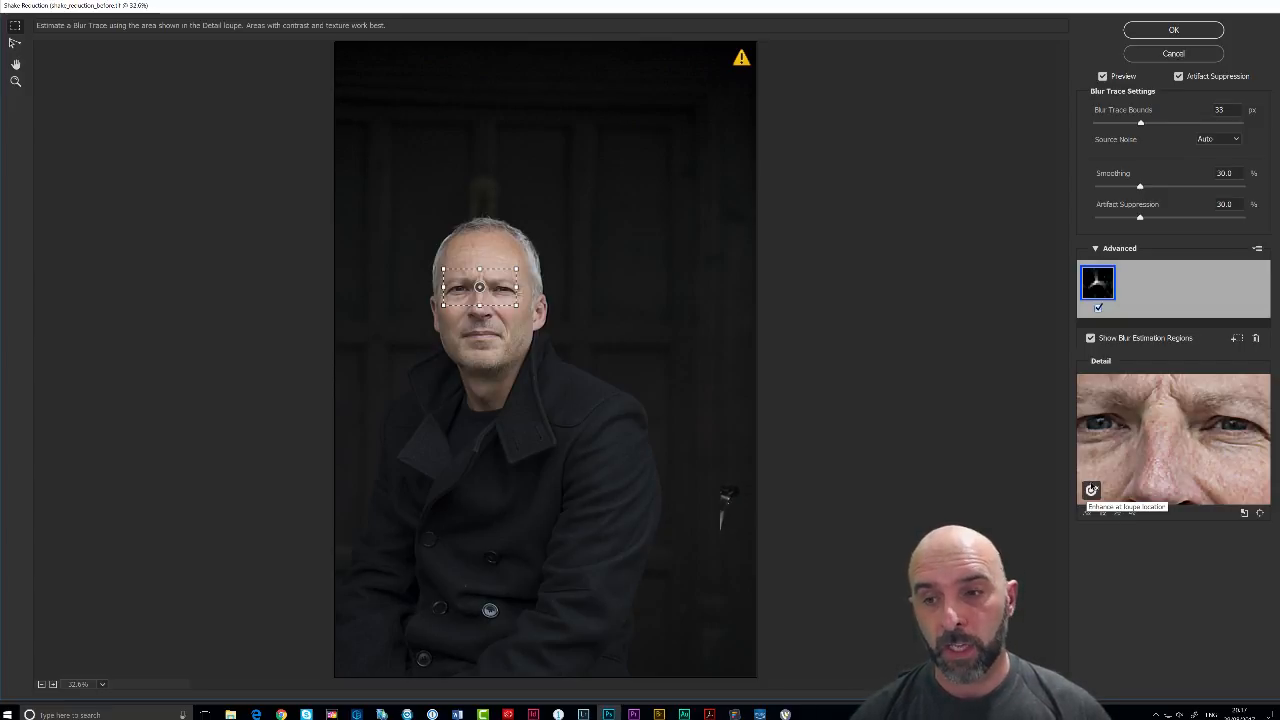
left_click(1092, 490)
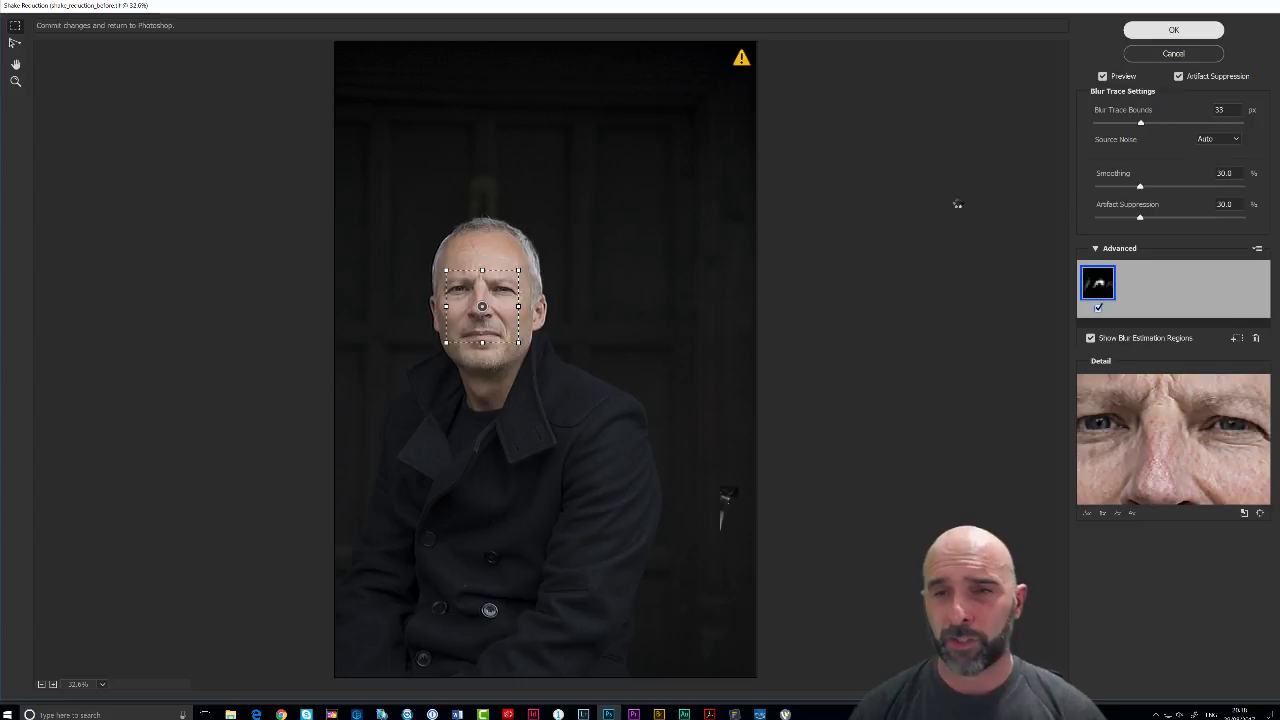
key("Return")
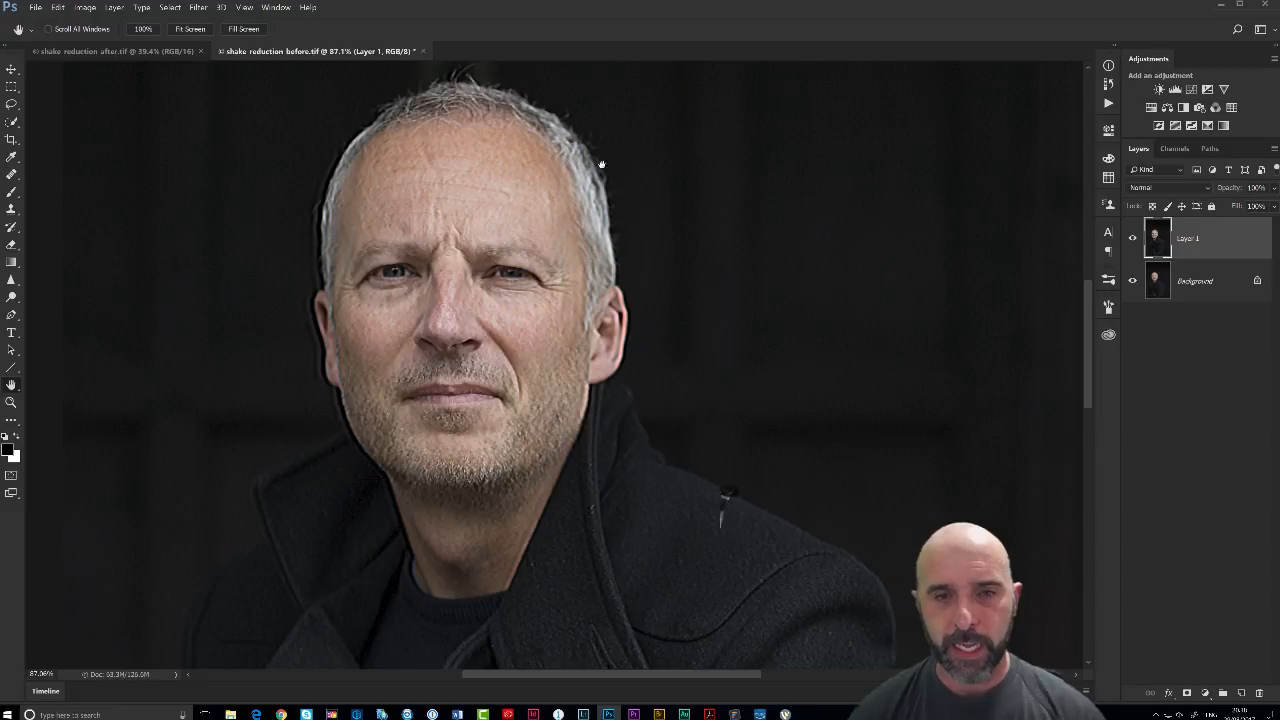
Step: Toggle the visibility of Layer 1 to compare the portrait with and without Shake Reduction
scroll(540, 368, "down", 5)
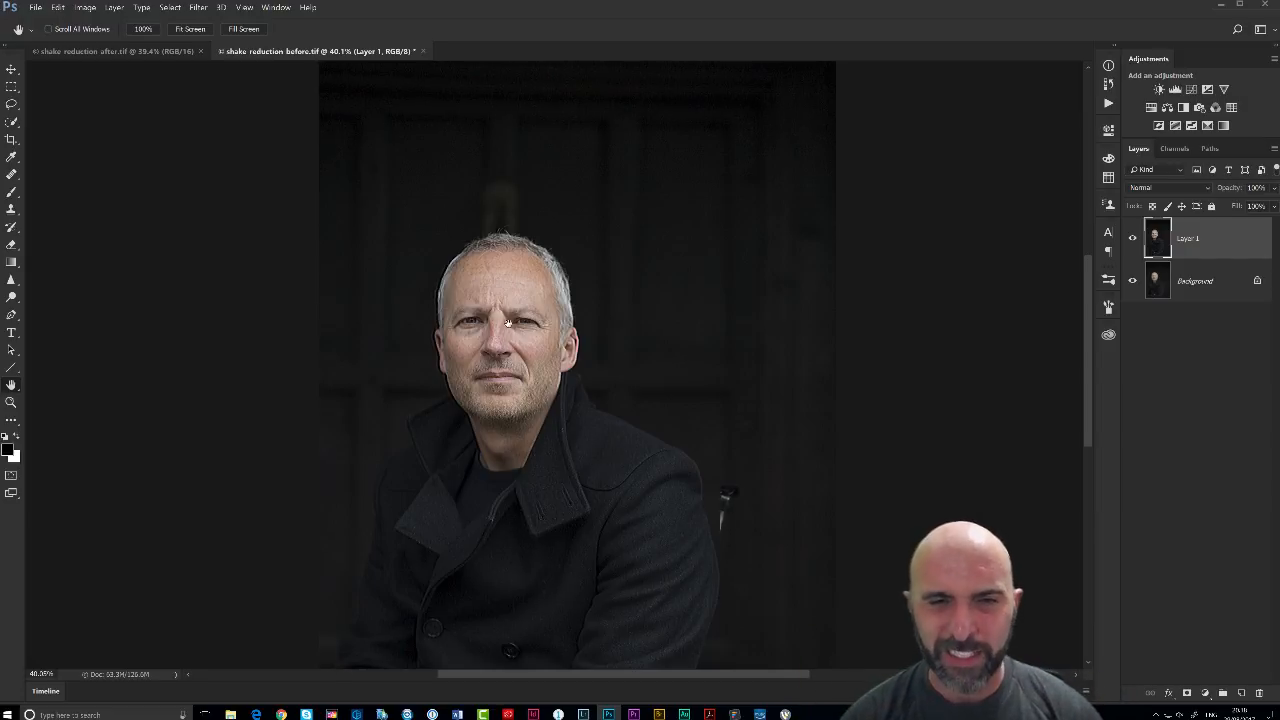
scroll(471, 347, "up", 4)
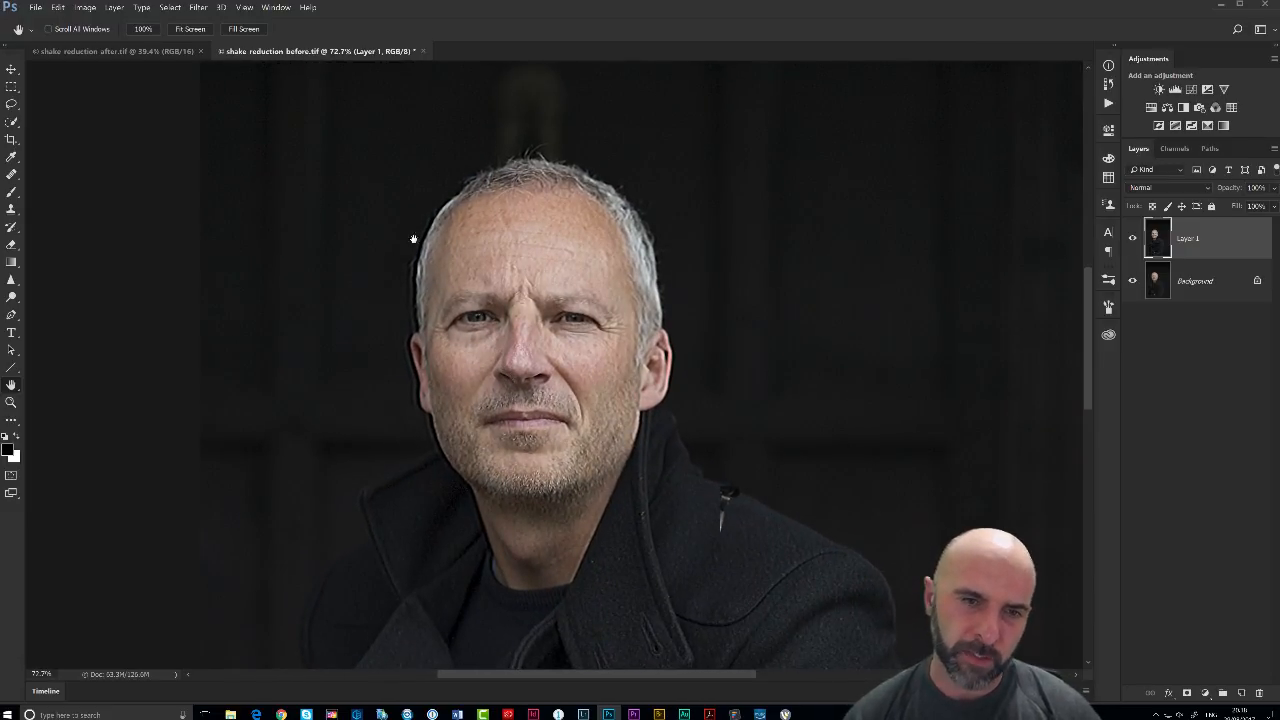
left_click(1132, 239)
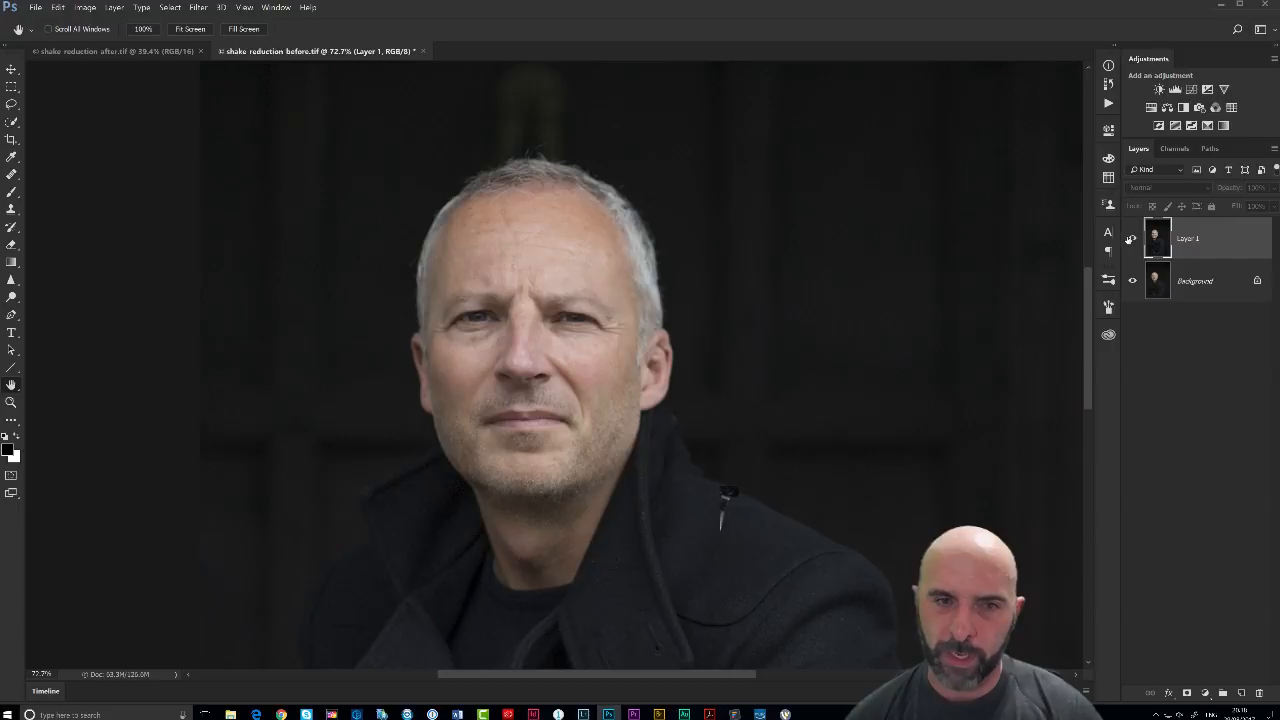
left_click(1132, 239)
left_click(1132, 239)
left_click(1132, 239)
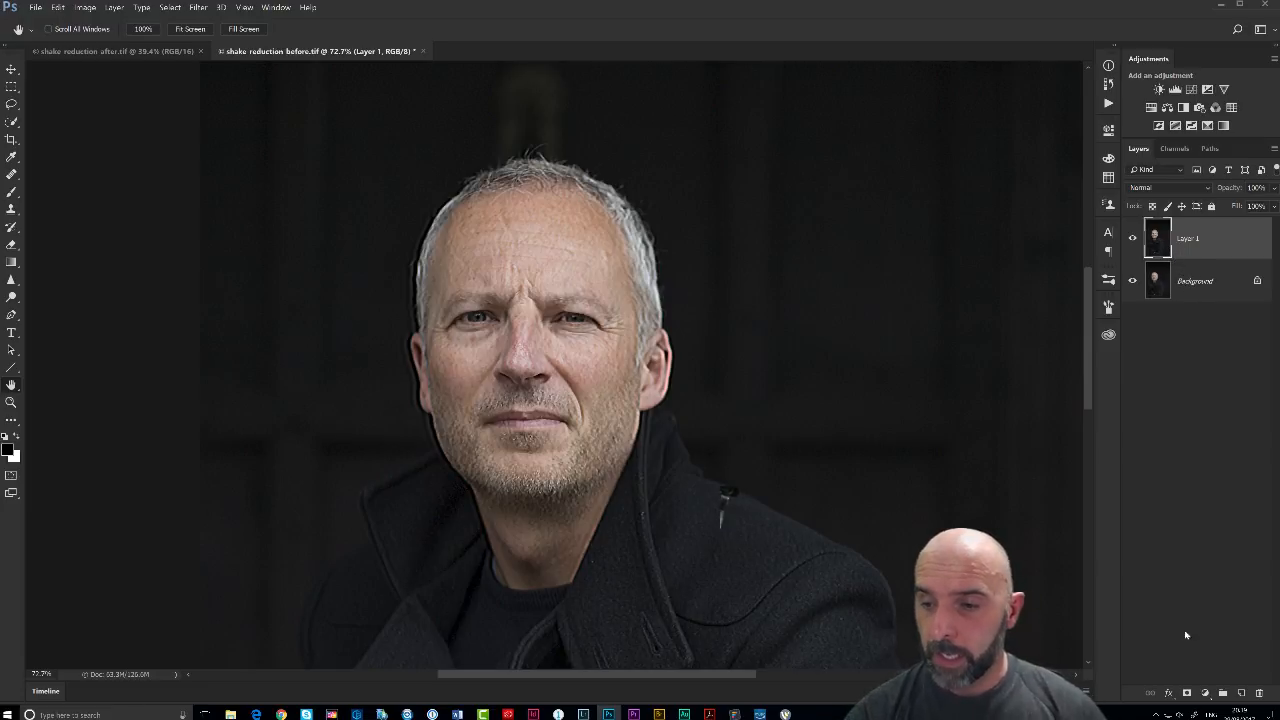
Step: Hide Layer 1 with a black mask and paint the sharpened face back in with a soft white brush at 20% opacity
left_click(1186, 693, "alt")
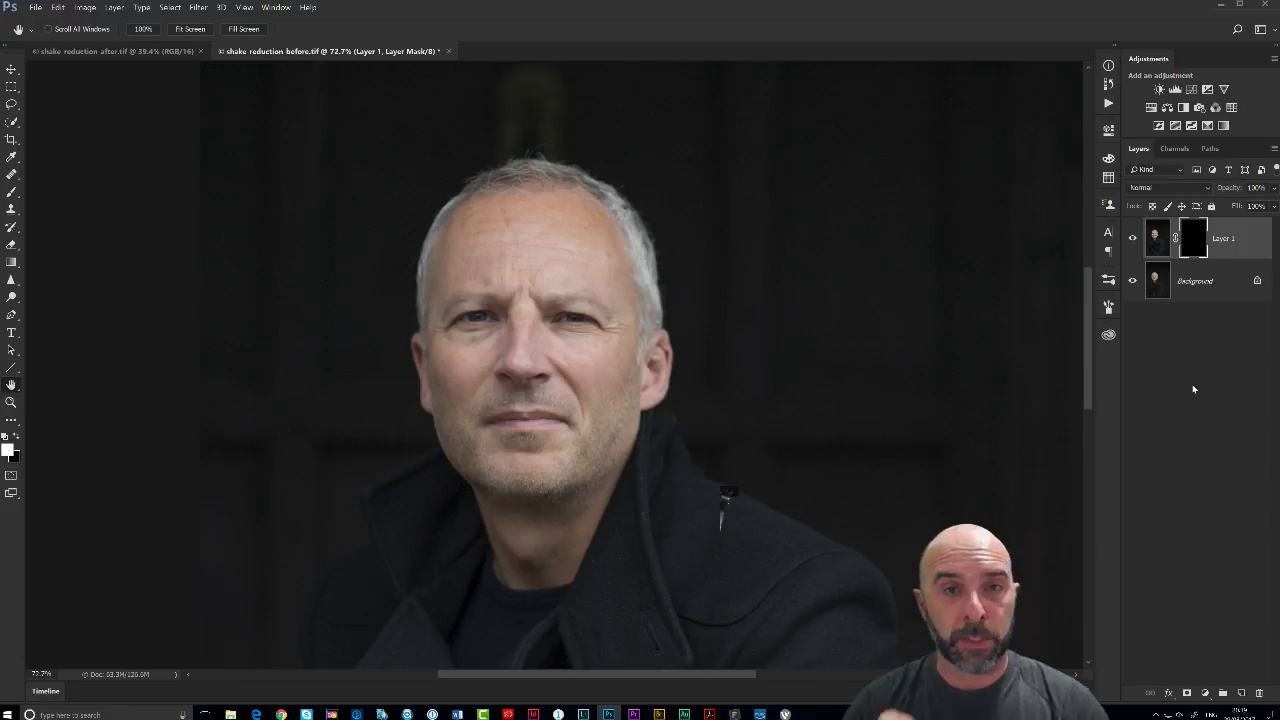
key("b")
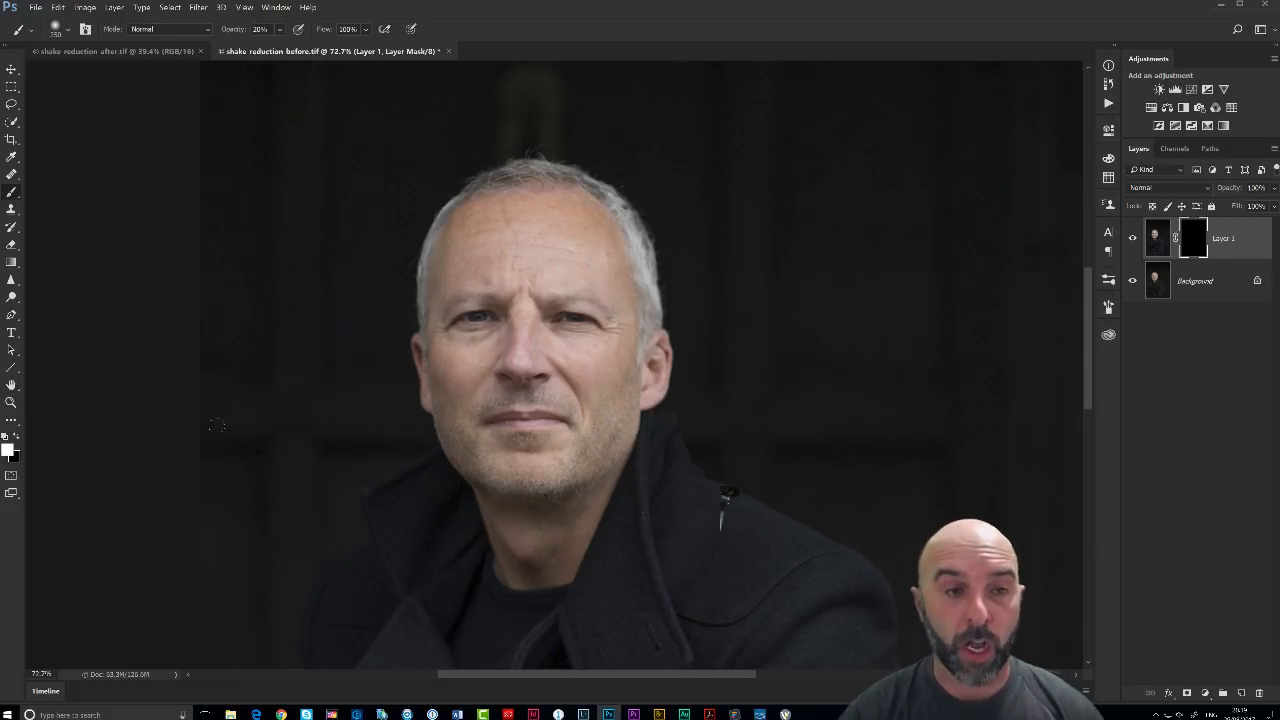
right_click(485, 230)
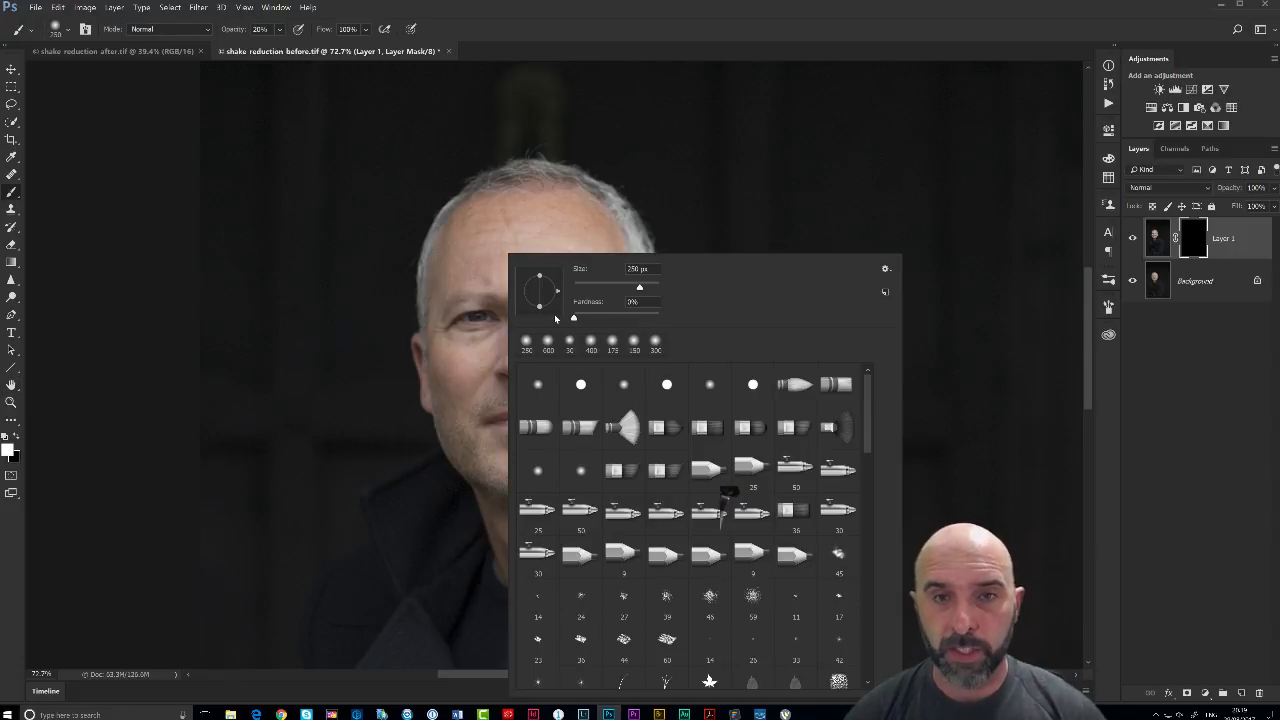
left_click(526, 29)
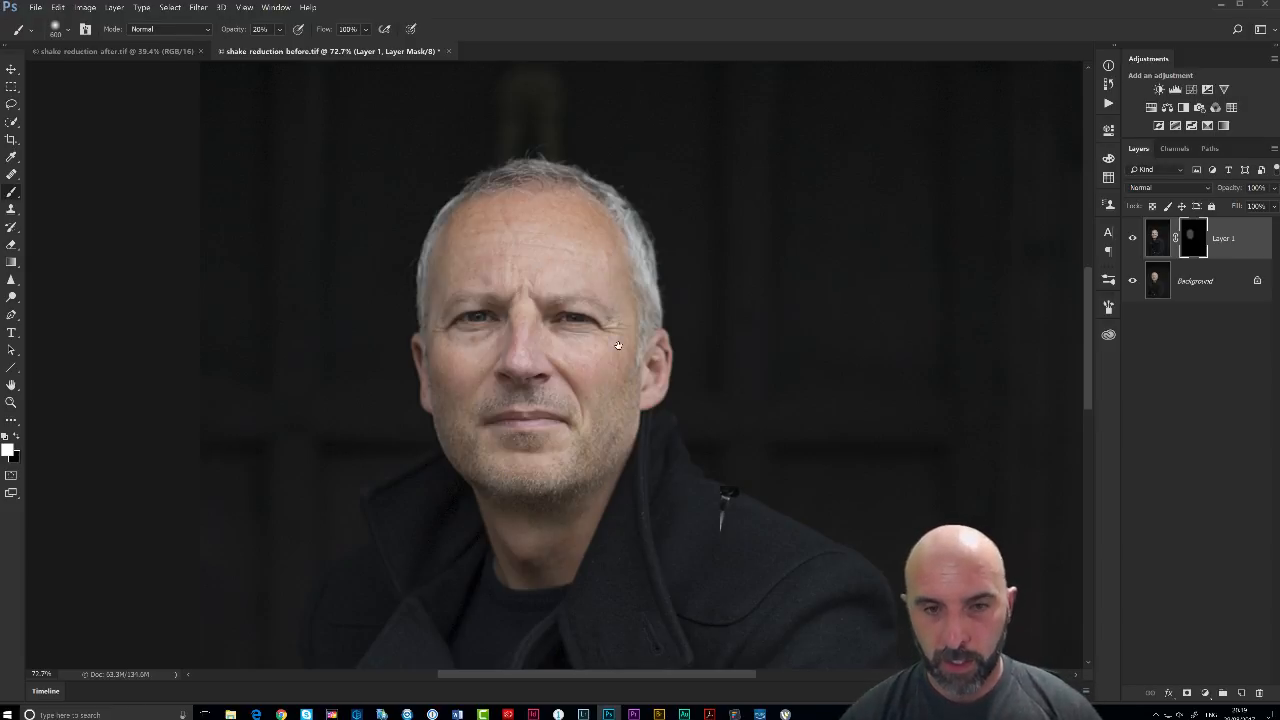
scroll(527, 339, "up", 3)
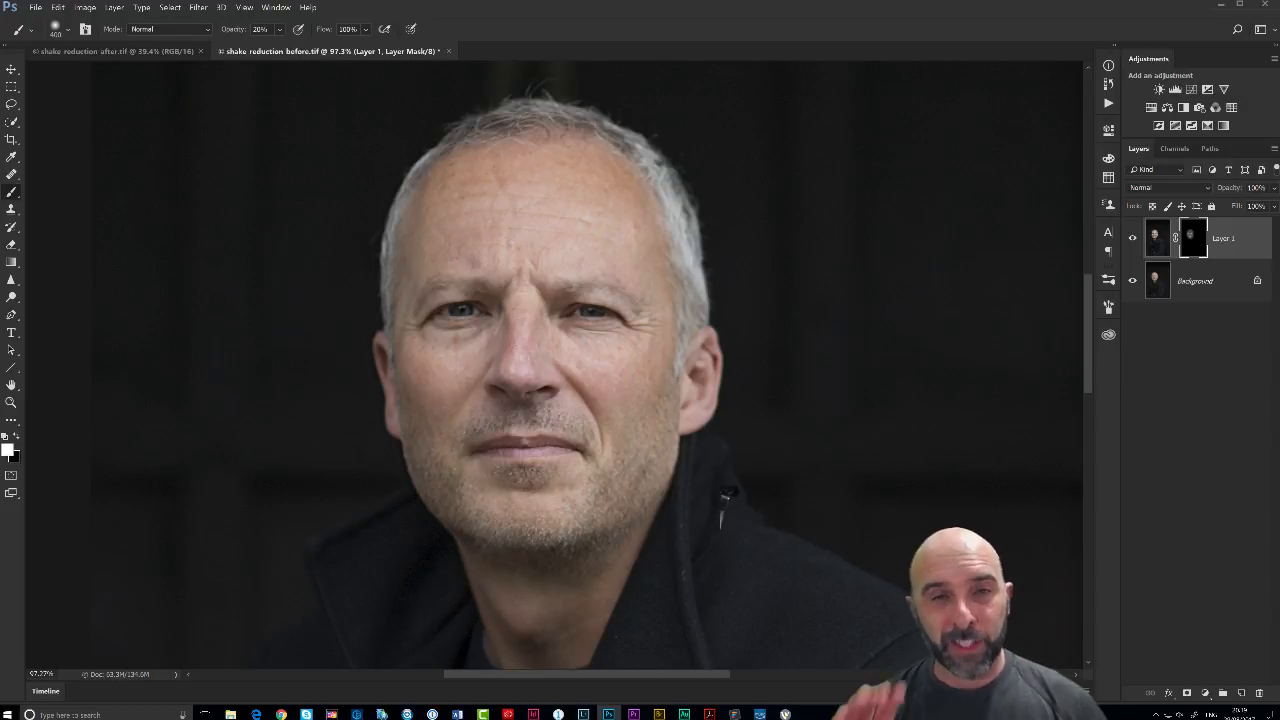
Step: Toggle Layer 1's visibility to compare the man's face with and without the masked sharpening
scroll(575, 295, "up", 2)
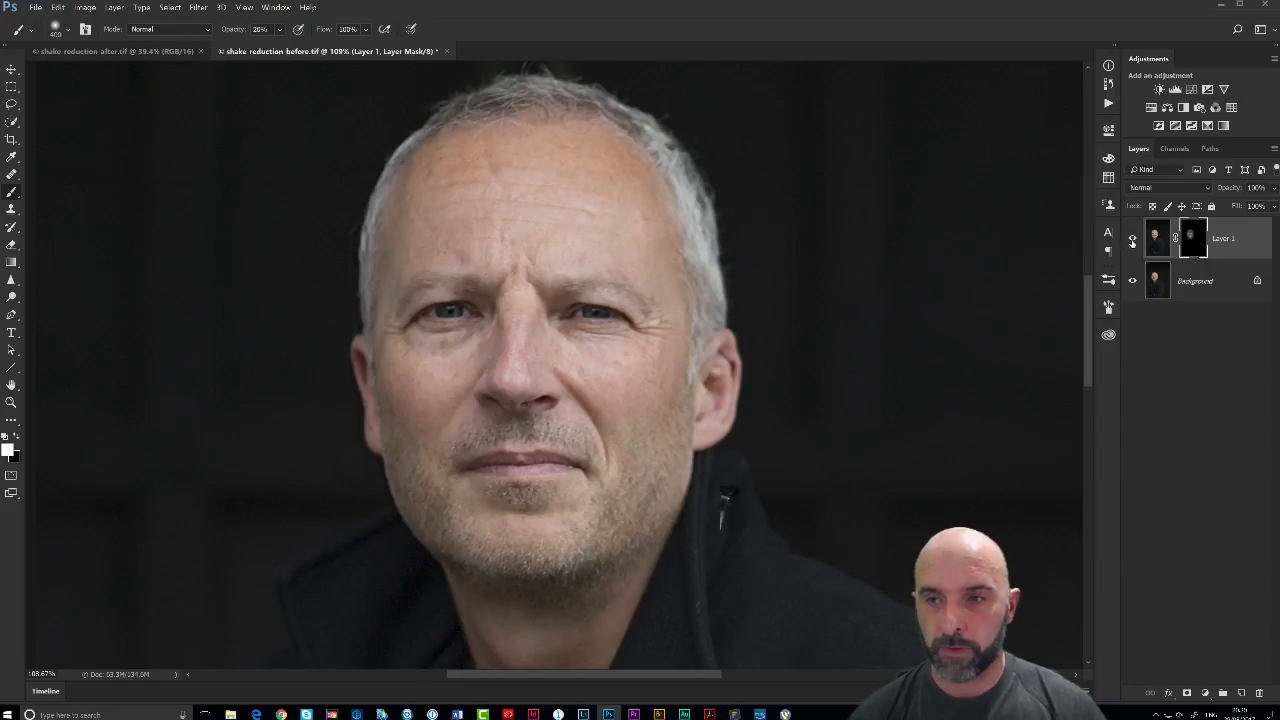
left_click(1132, 241)
left_click(1130, 241)
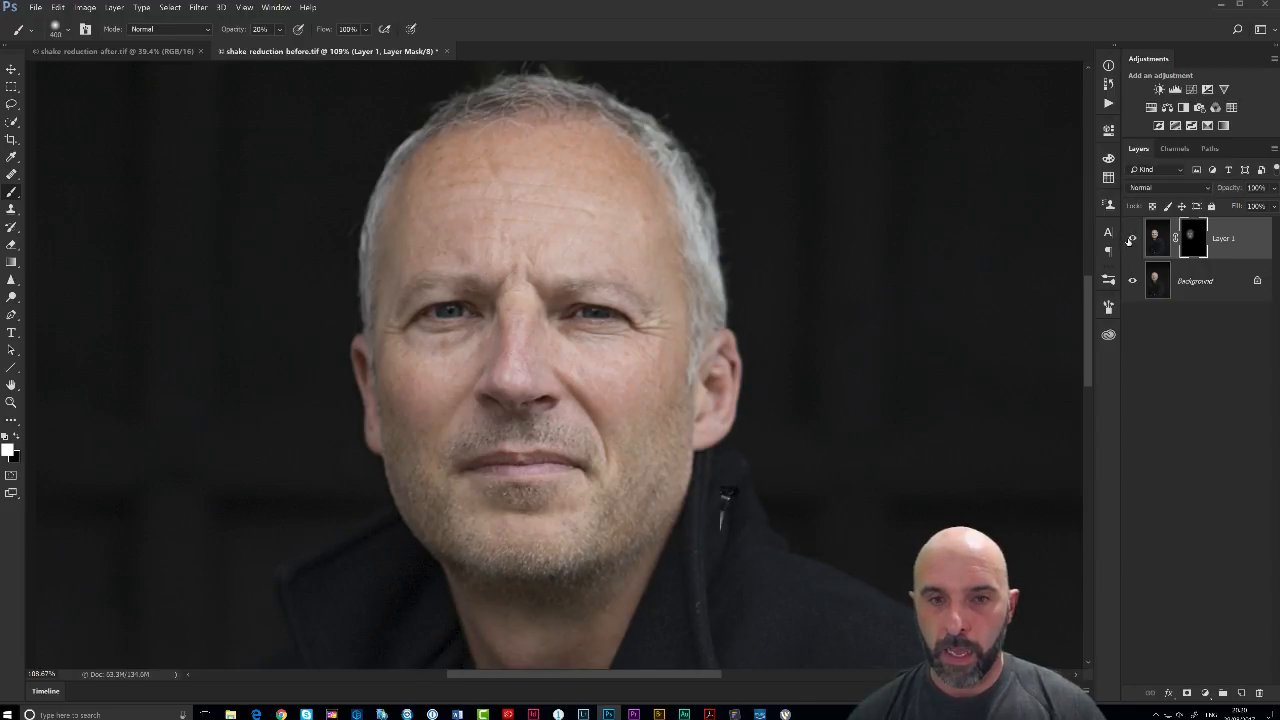
left_click(1131, 241)
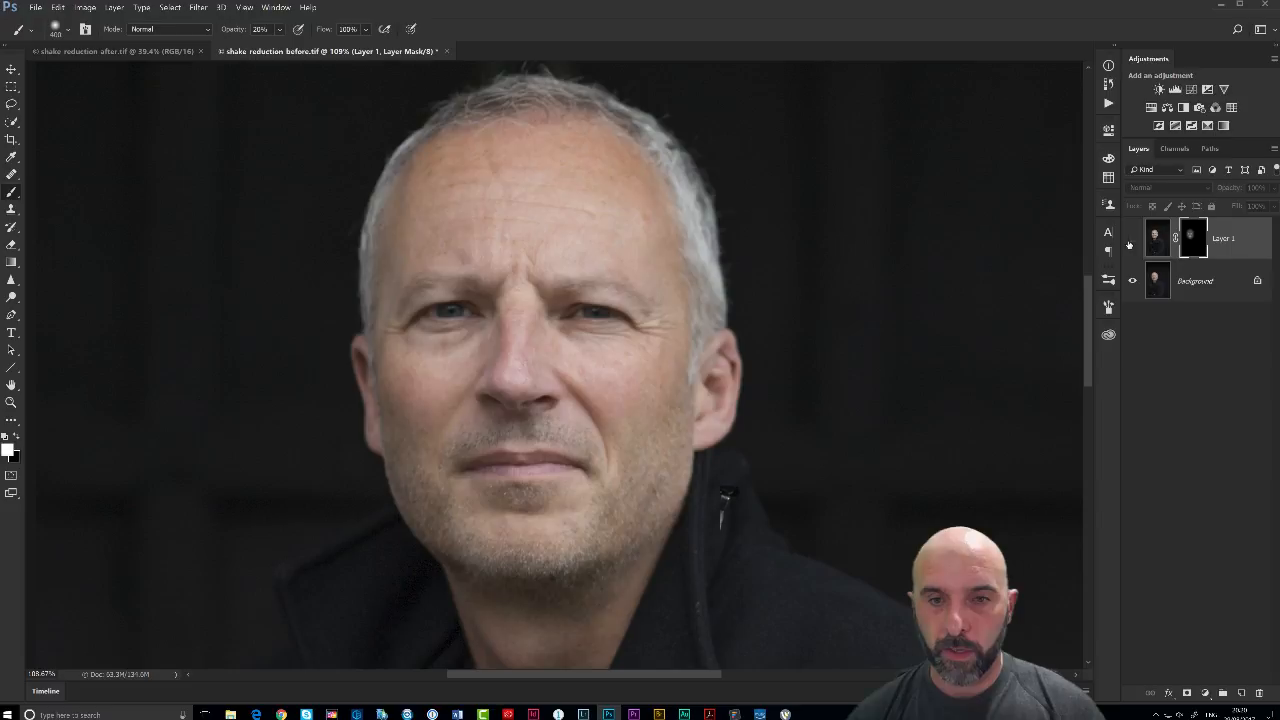
left_click(1131, 241)
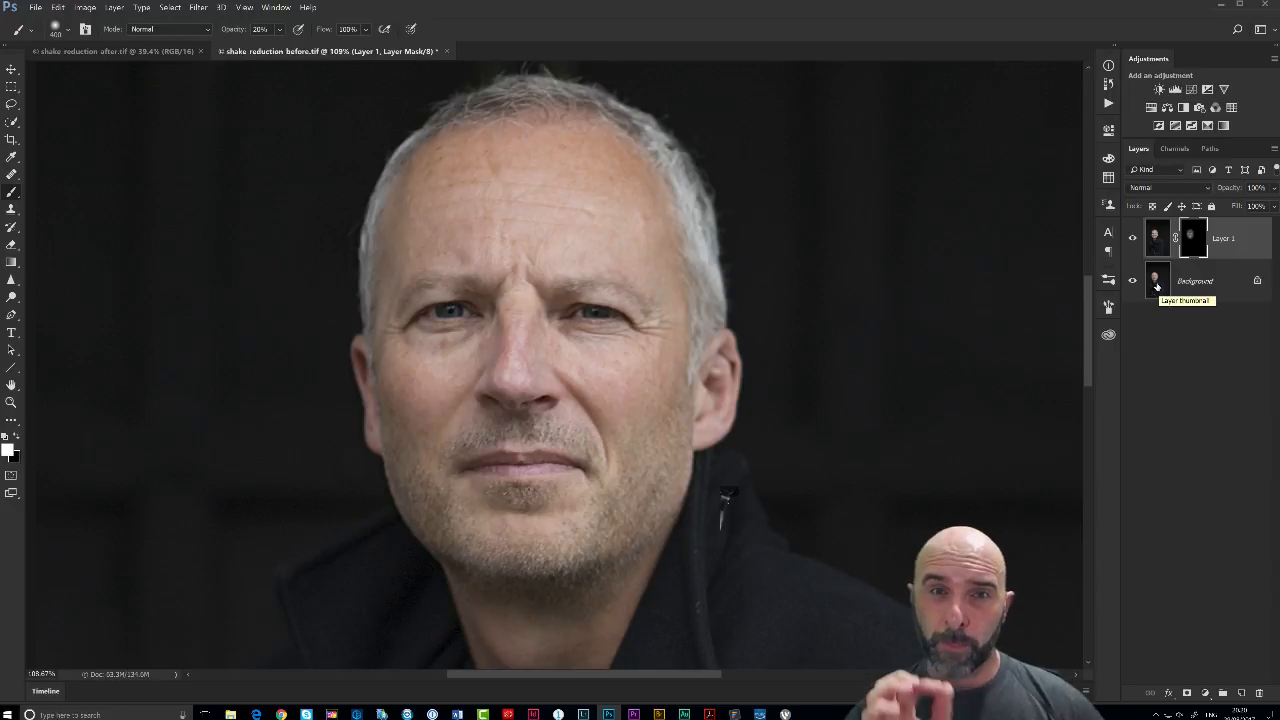
Step: View the finished shake reduction after.tif, then return to the working portrait and compare it with Layer 1 hidden and shown
left_click(144, 53)
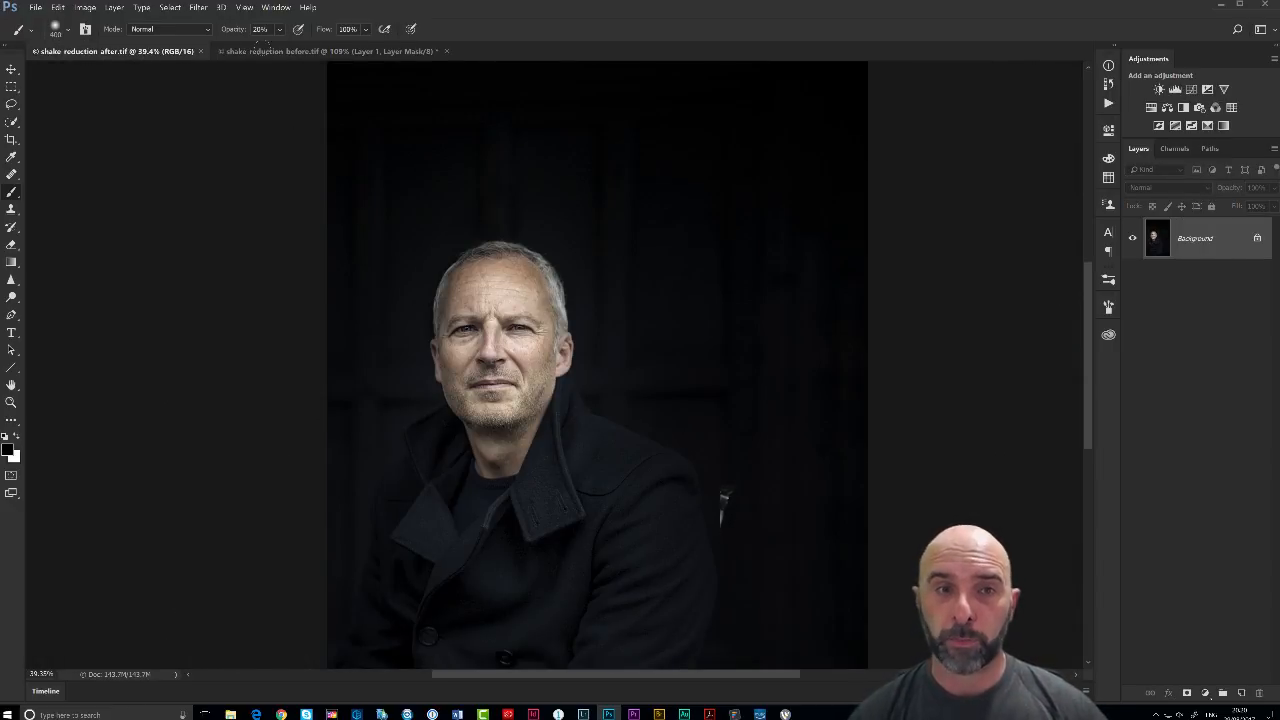
left_click(299, 51)
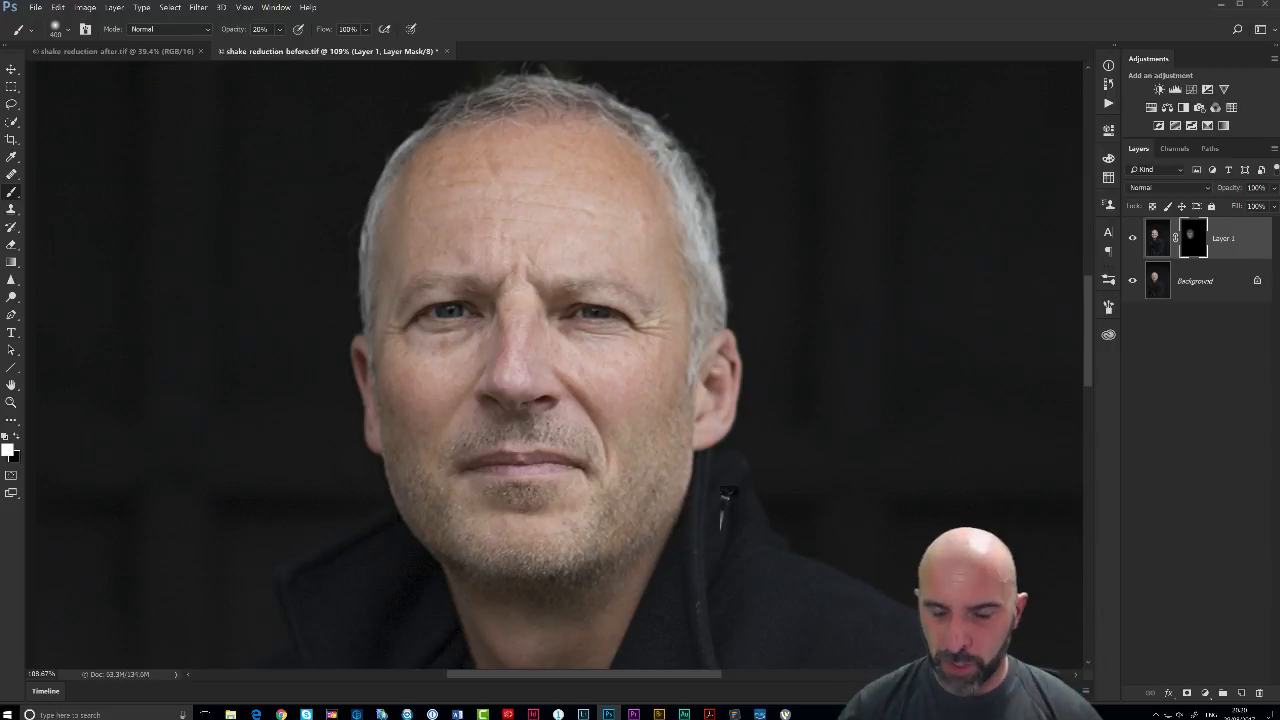
left_click(1133, 245)
left_click(1133, 246)
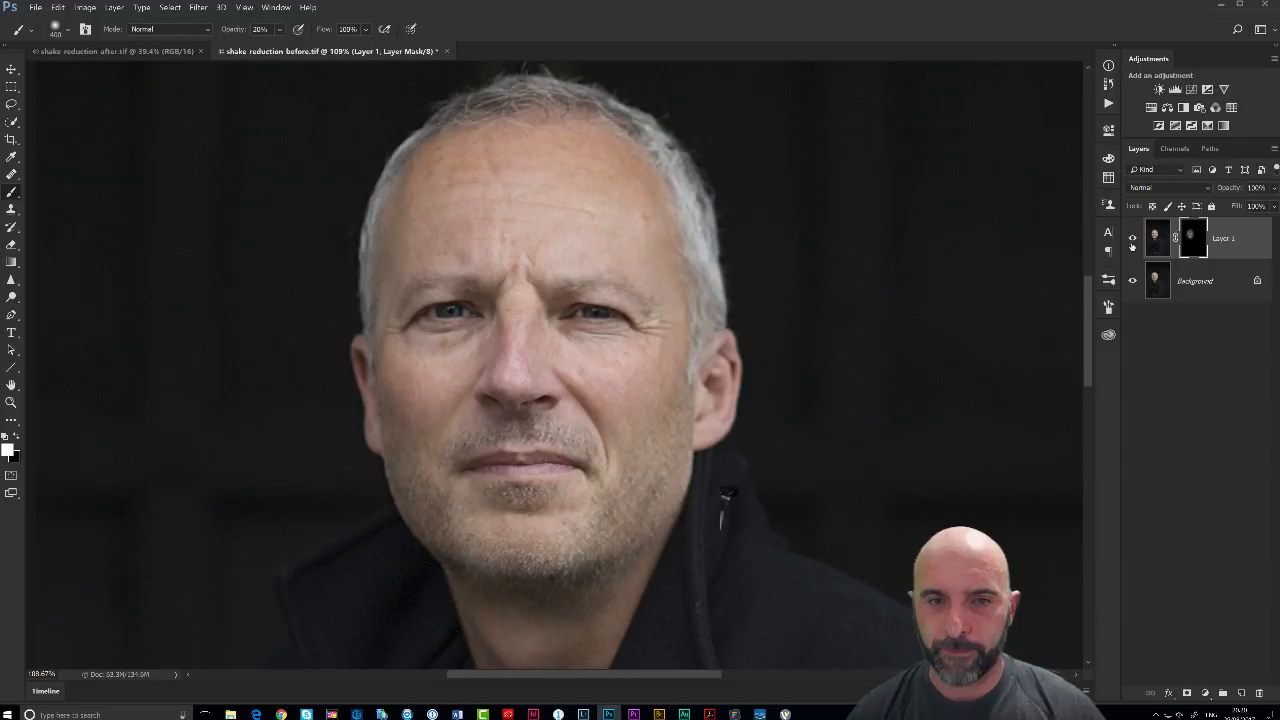
left_click(1133, 247)
left_click(1134, 249)
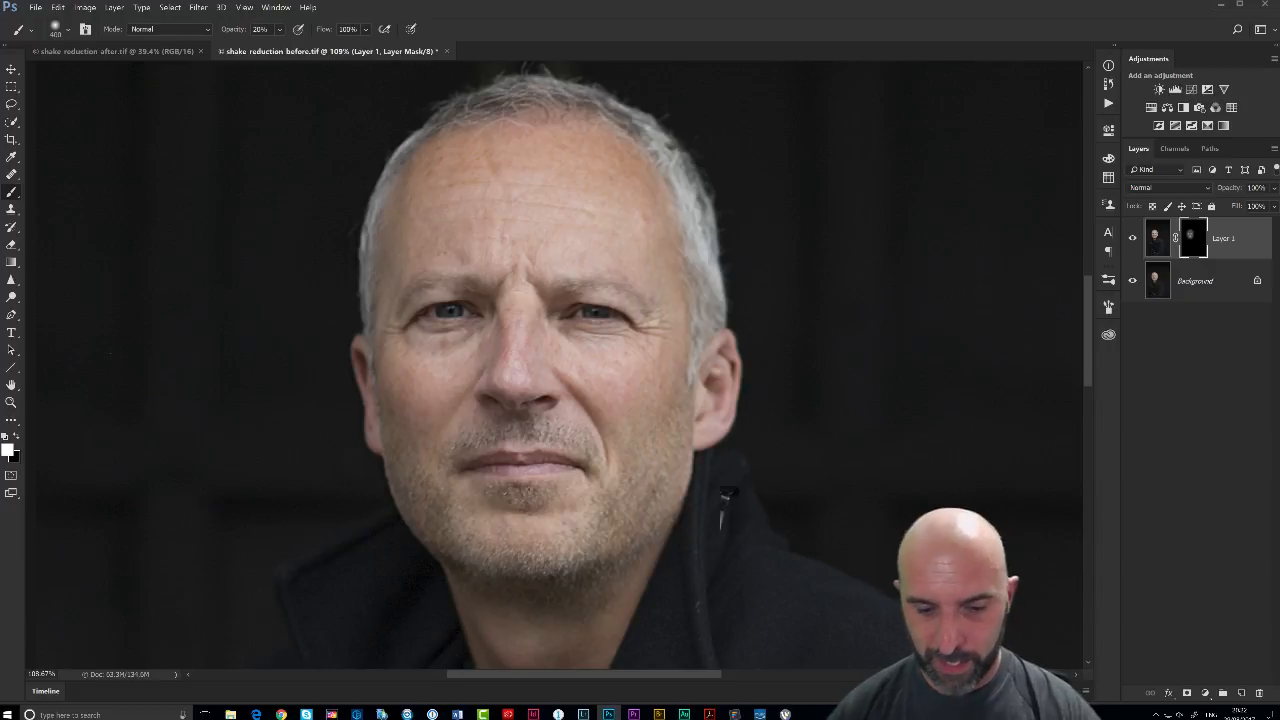
Step: Close both shake reduction portraits without saving the changes
key("ctrl+w")
key("n")
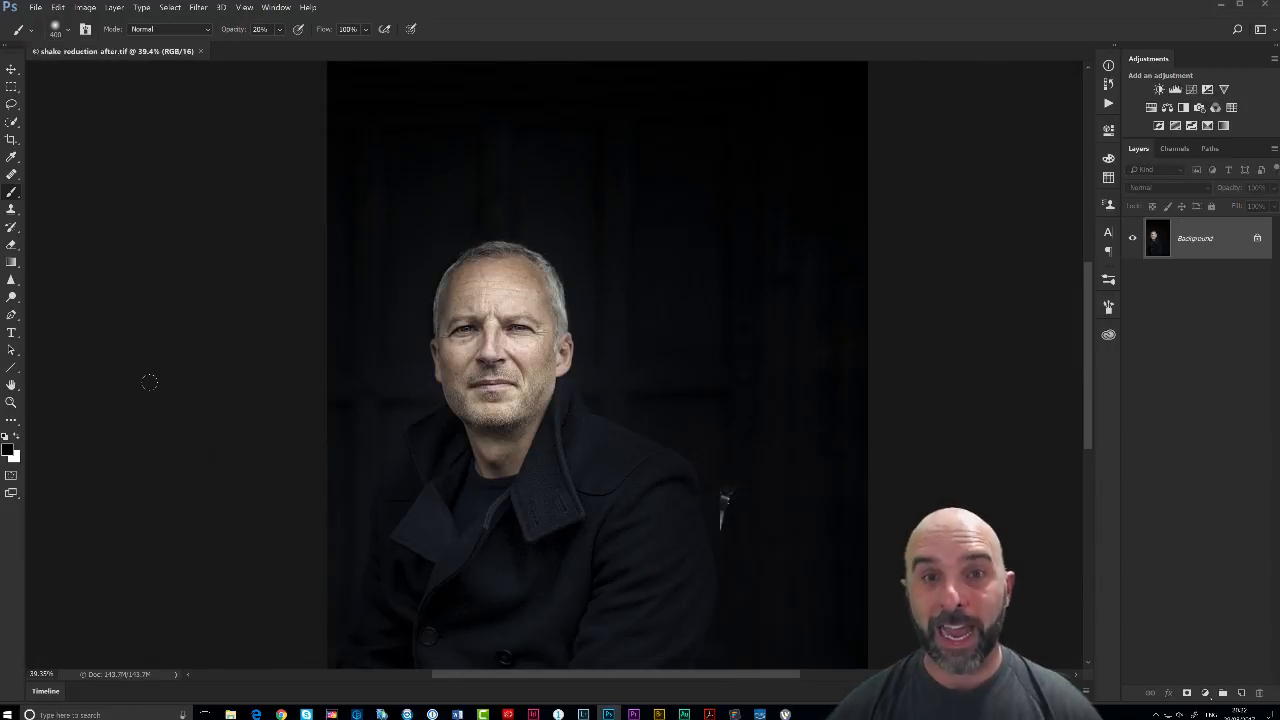
key("ctrl+w")
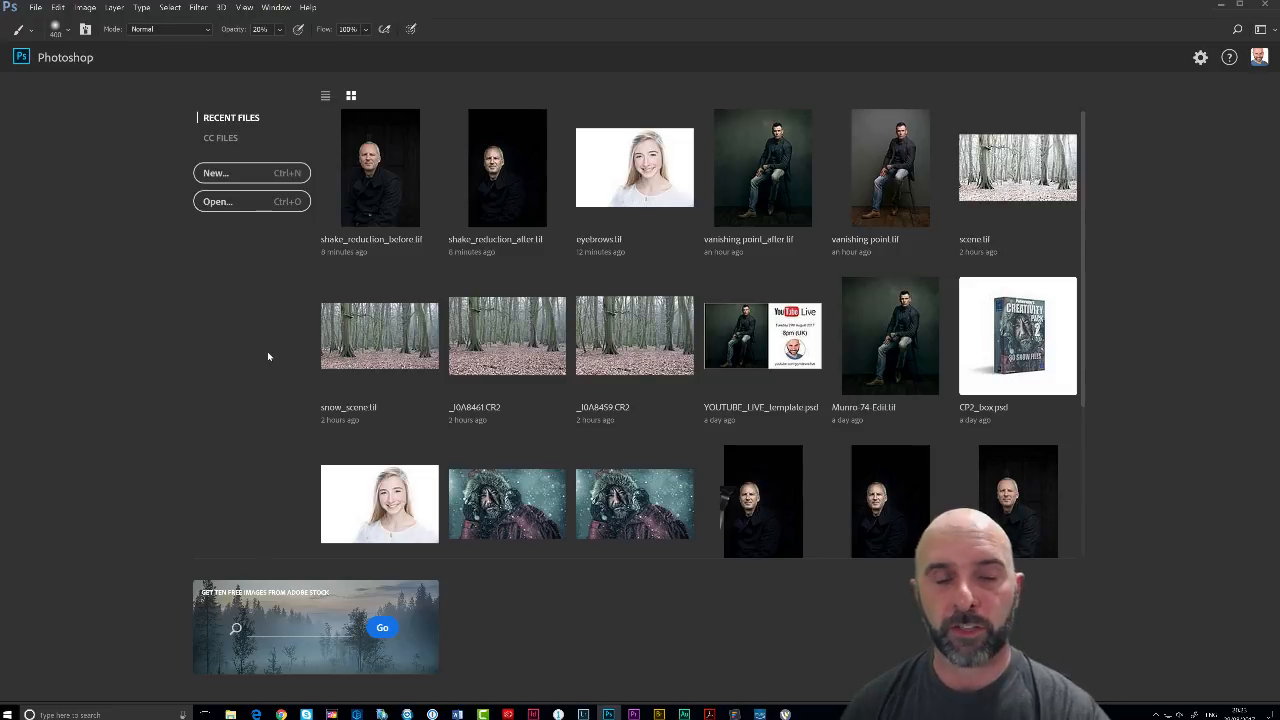
Step: Open the woodland image snow_scene from the Tutorials folder
left_click(243, 203)
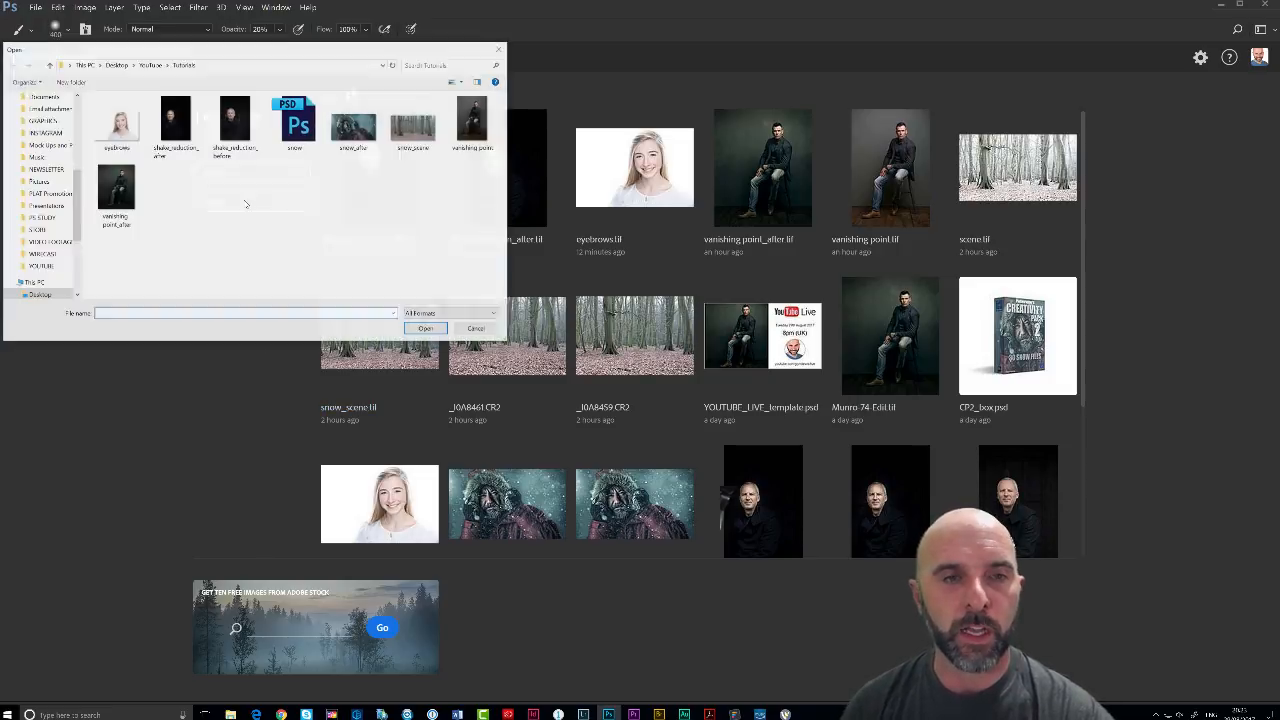
left_click(419, 126)
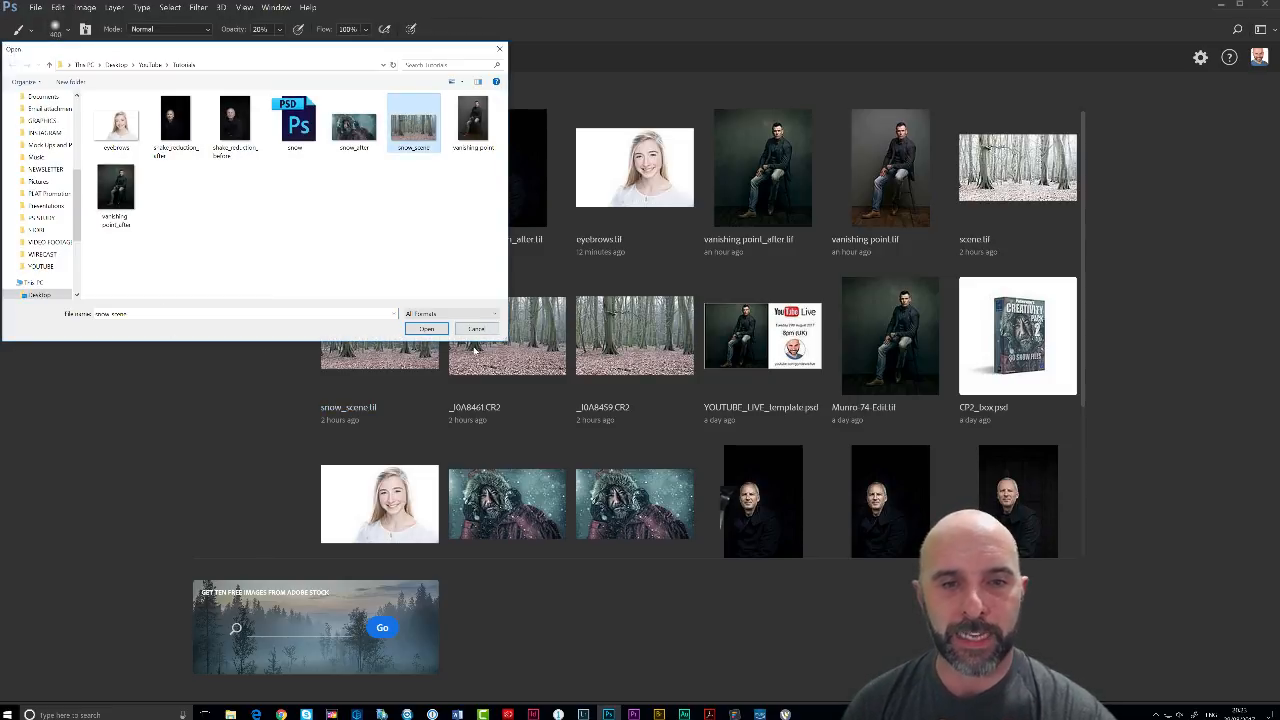
left_click(428, 328)
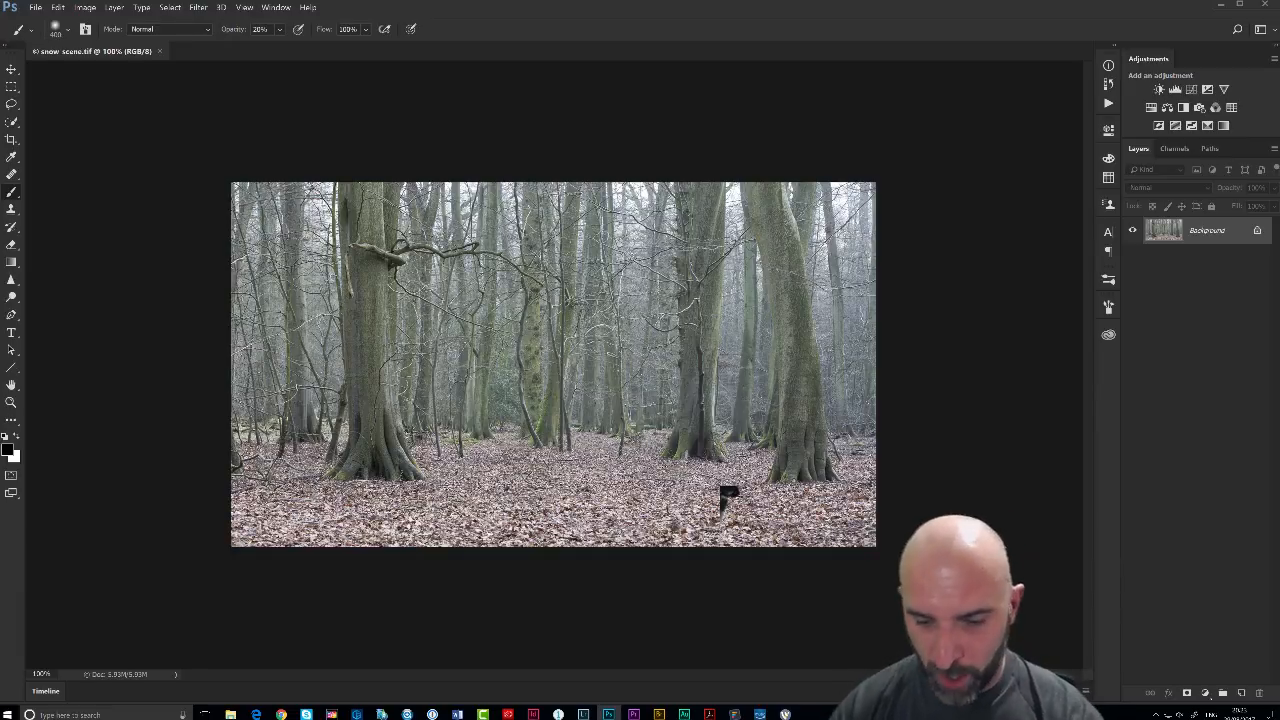
Step: Select the bright areas of the forest with Color Range, sampling a light tone and setting Fuzziness to 197
key("v")
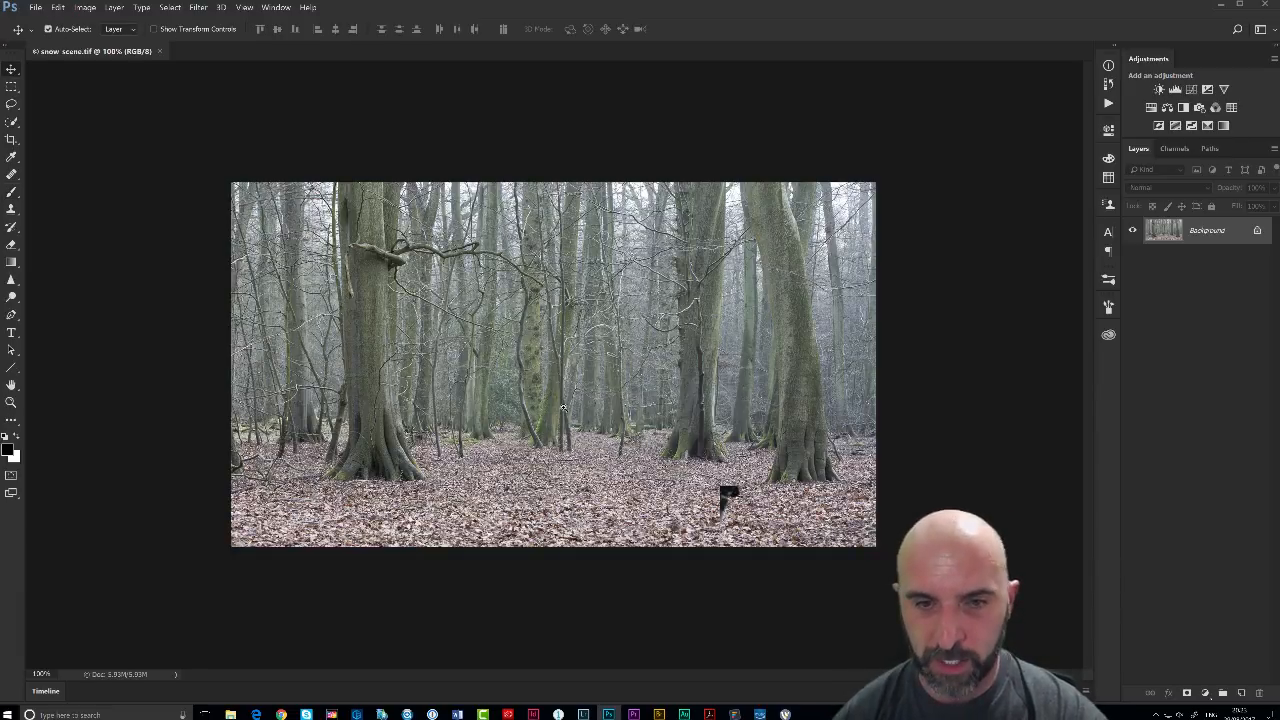
scroll(556, 403, "up", 3)
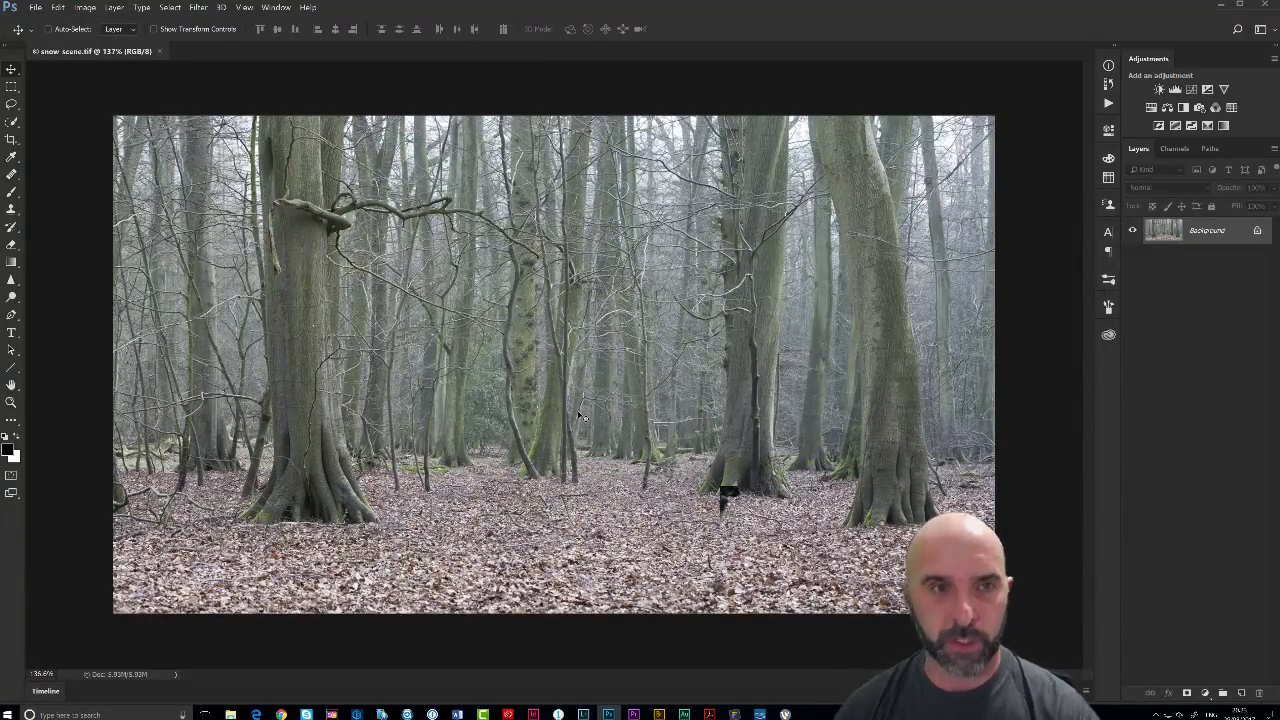
left_click(172, 8)
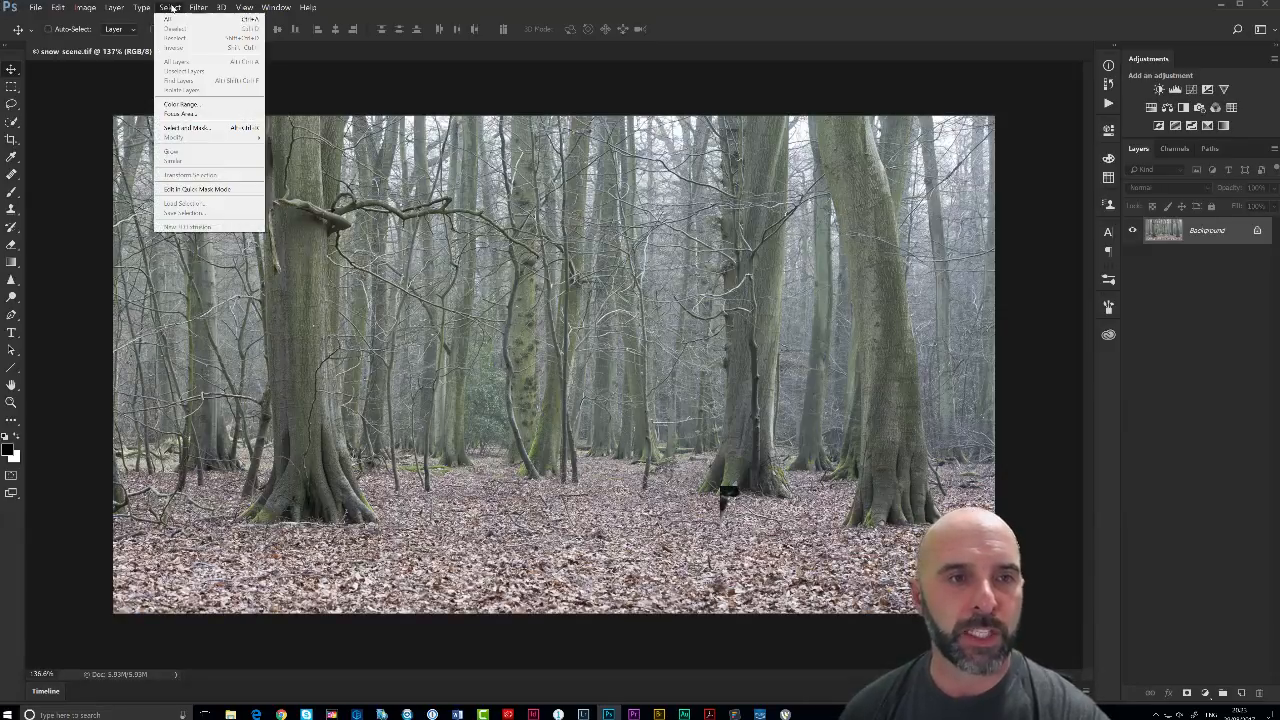
left_click(181, 104)
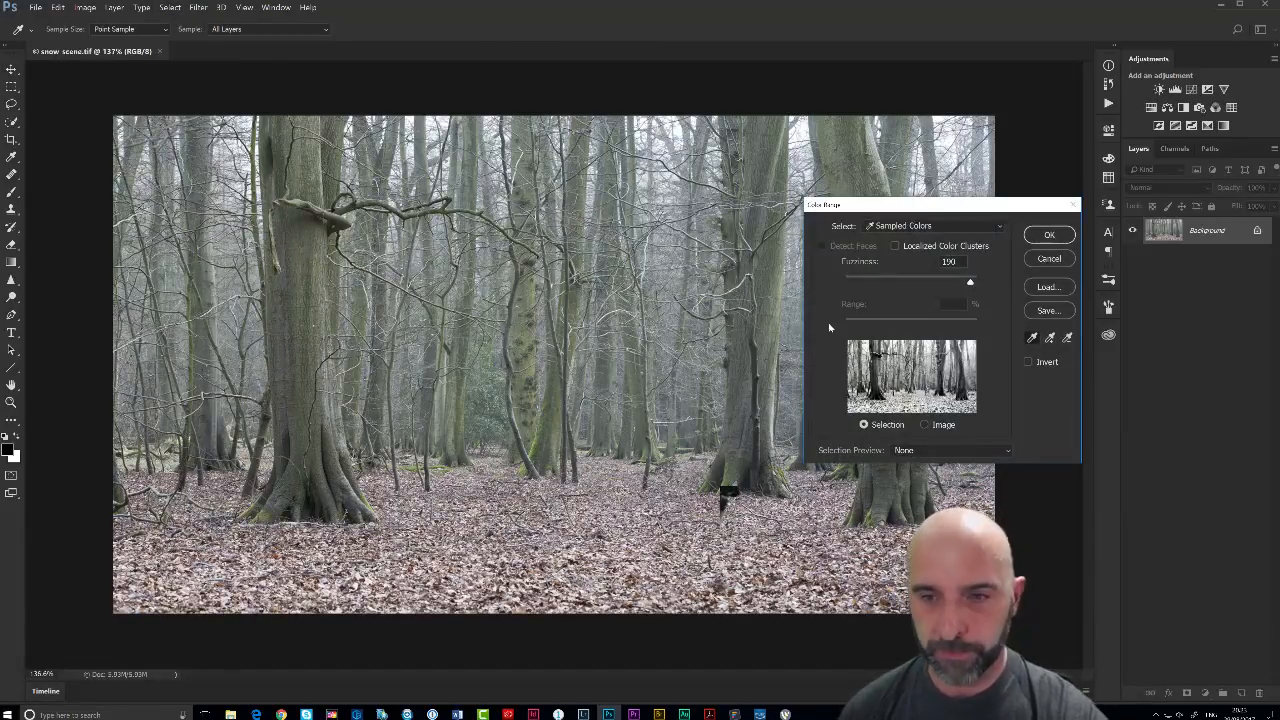
left_click_drag(970, 282, 875, 283)
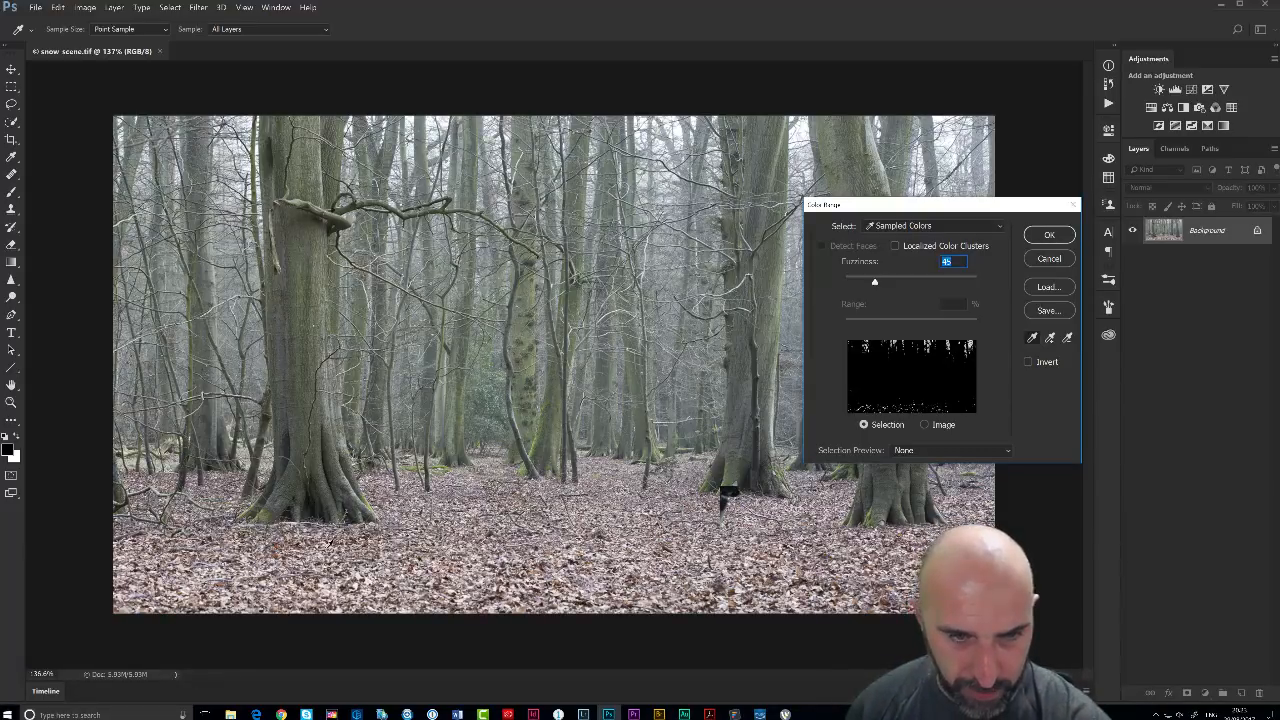
left_click(720, 508)
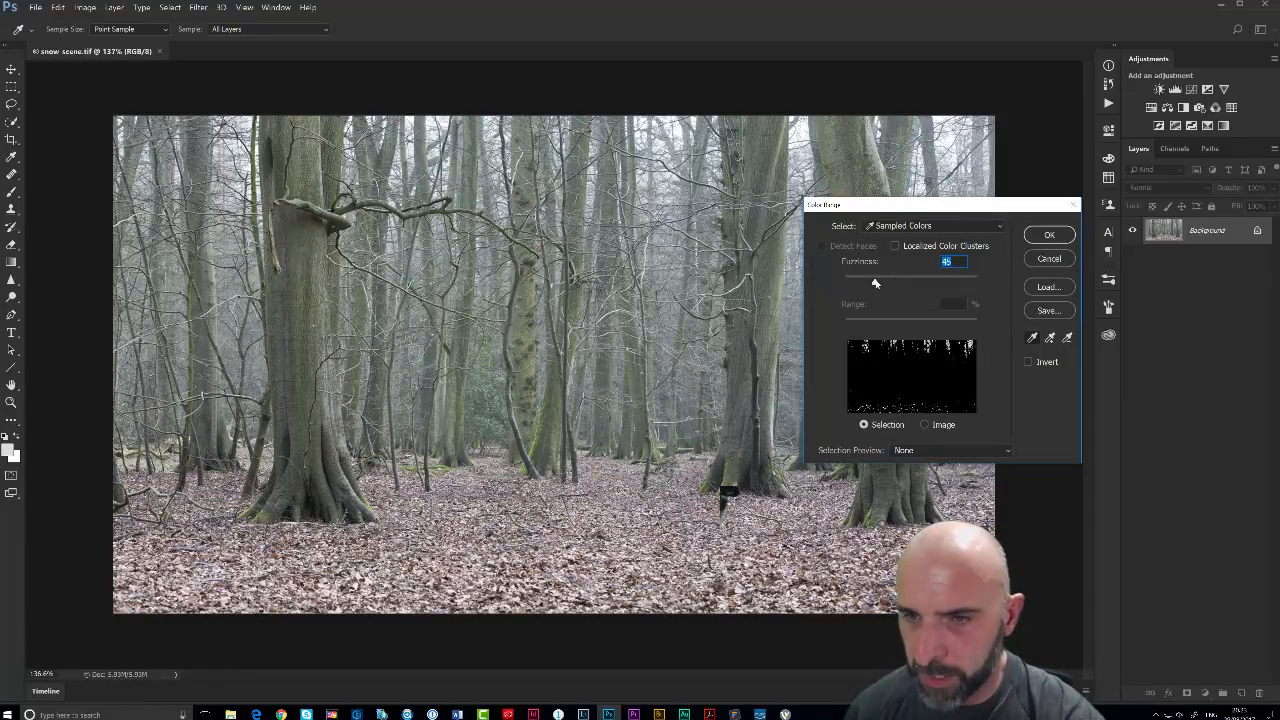
left_click_drag(875, 284, 975, 283)
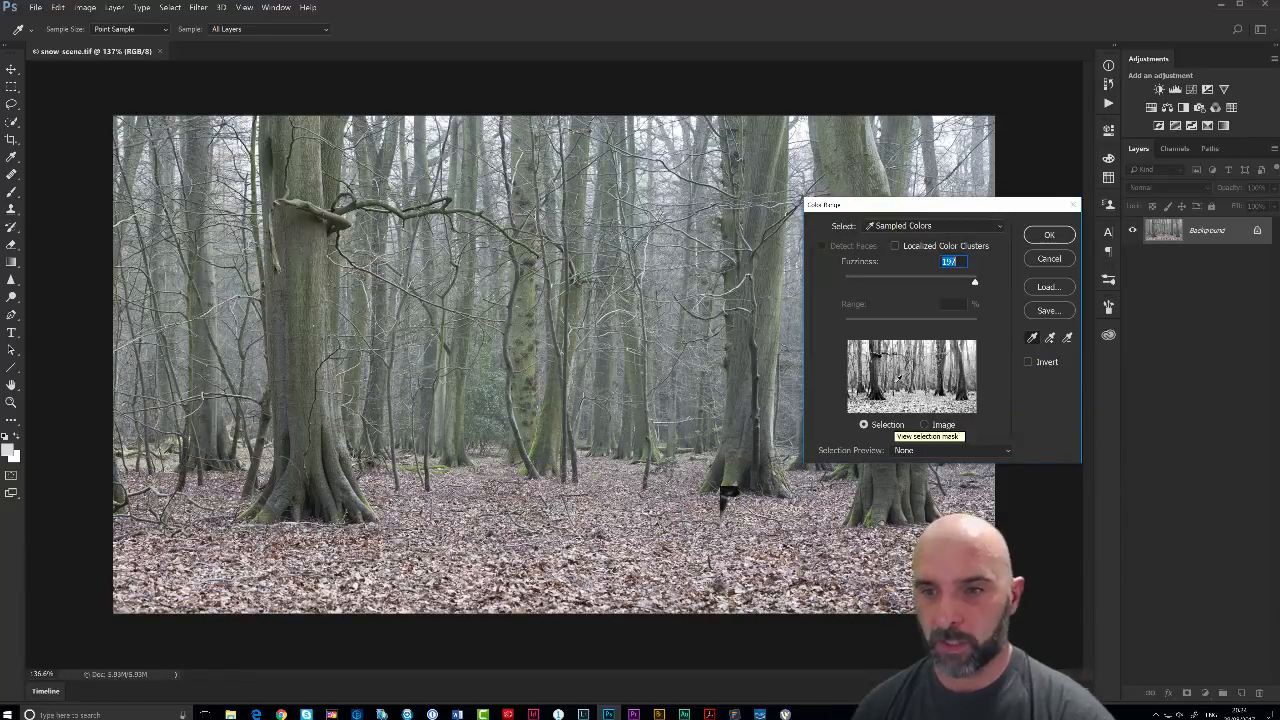
left_click(1046, 235)
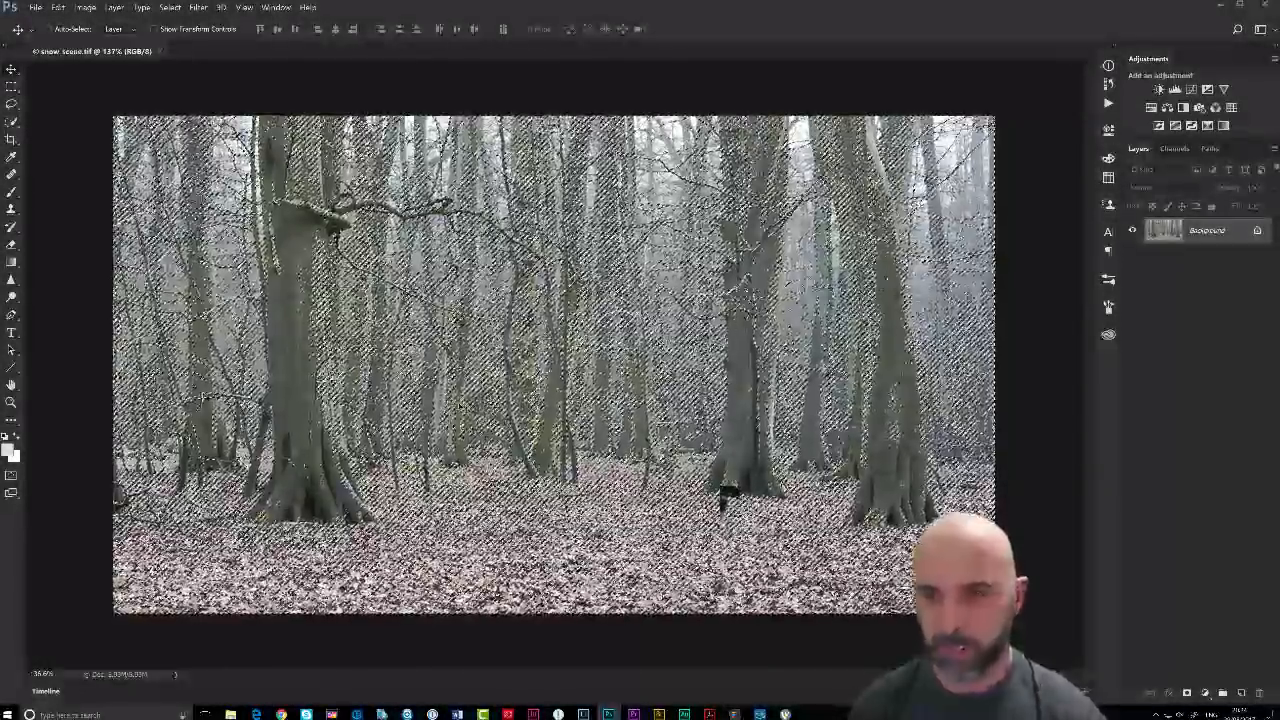
Step: Add a new layer, fill the selected highlights on it with white at 100% opacity, and deselect
left_click(1241, 692)
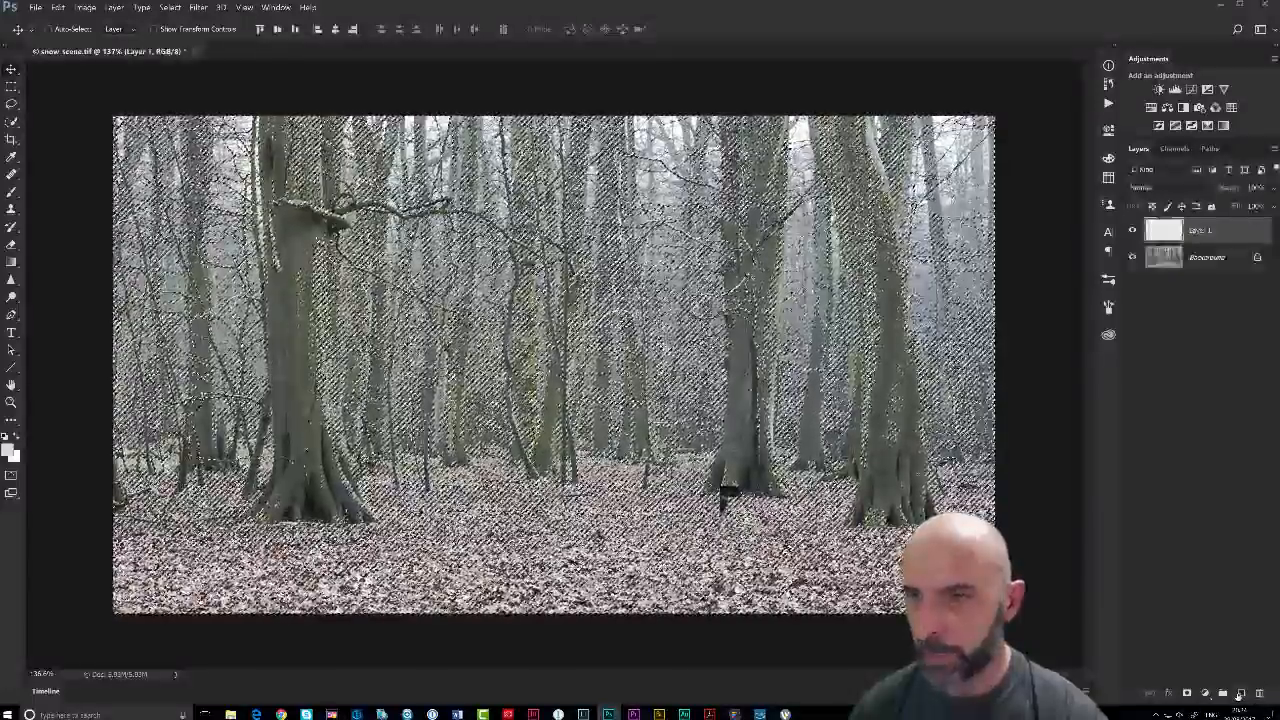
left_click(57, 7)
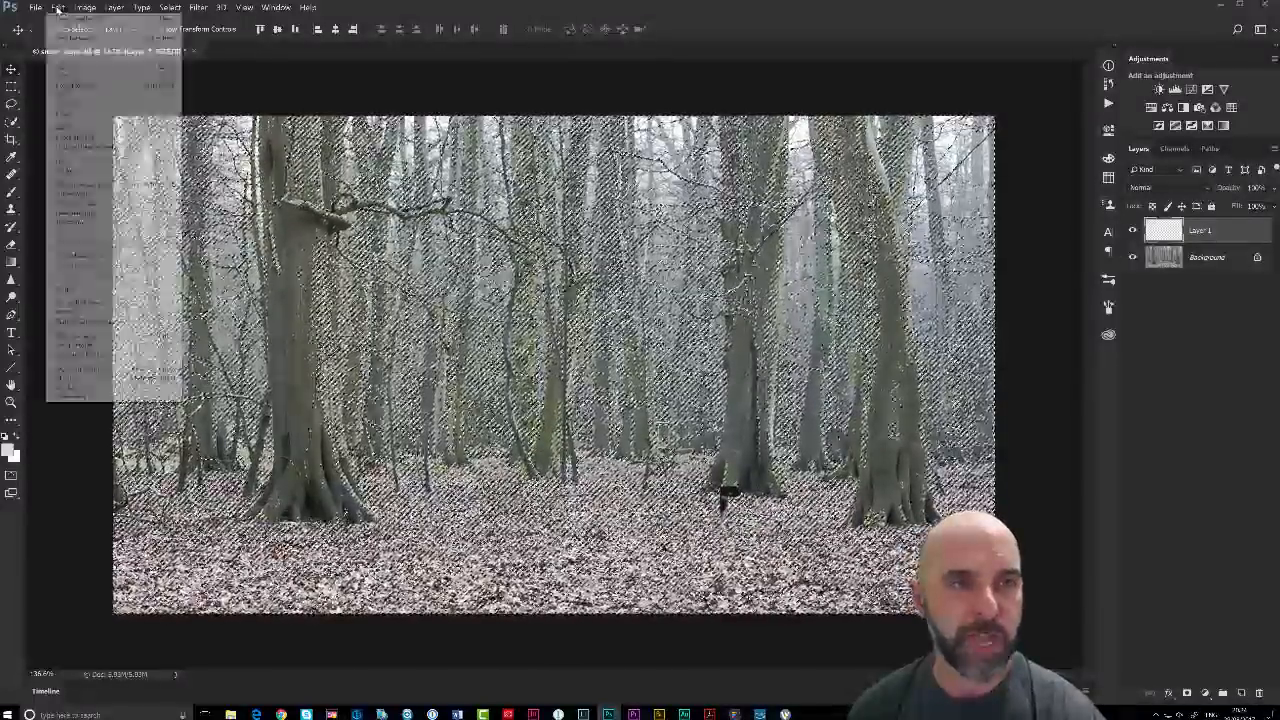
left_click(65, 126)
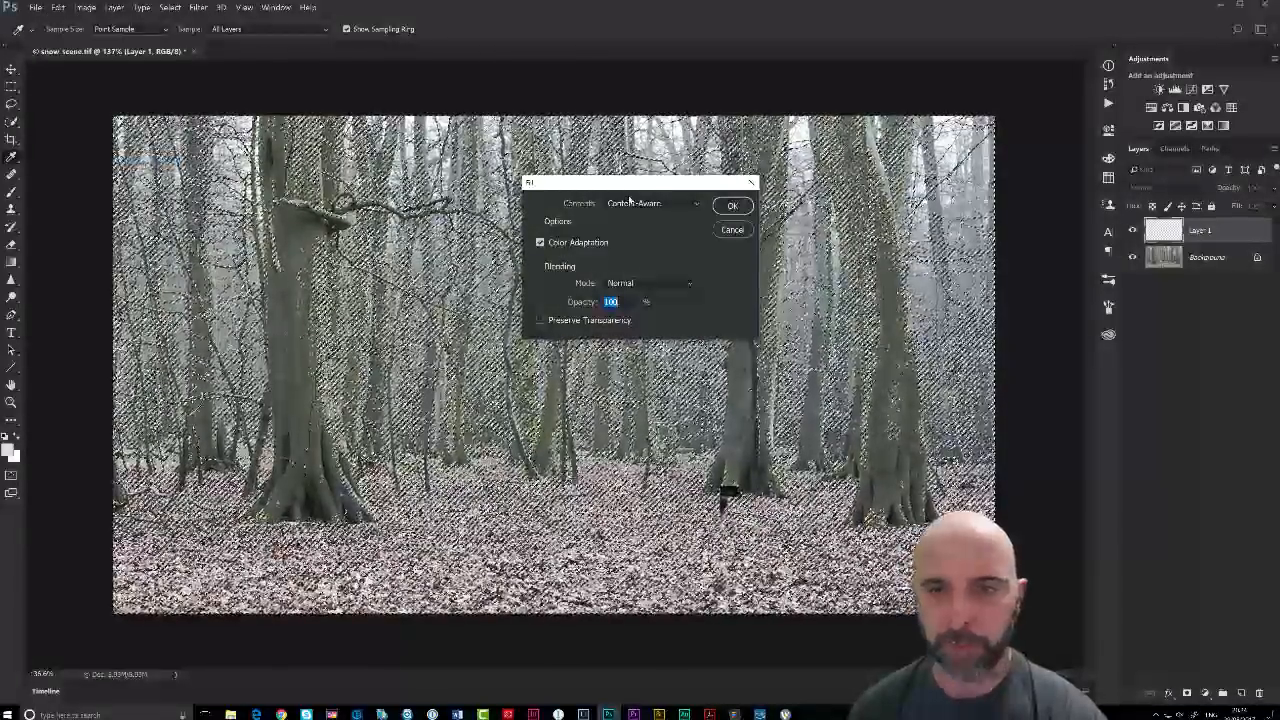
left_click(630, 204)
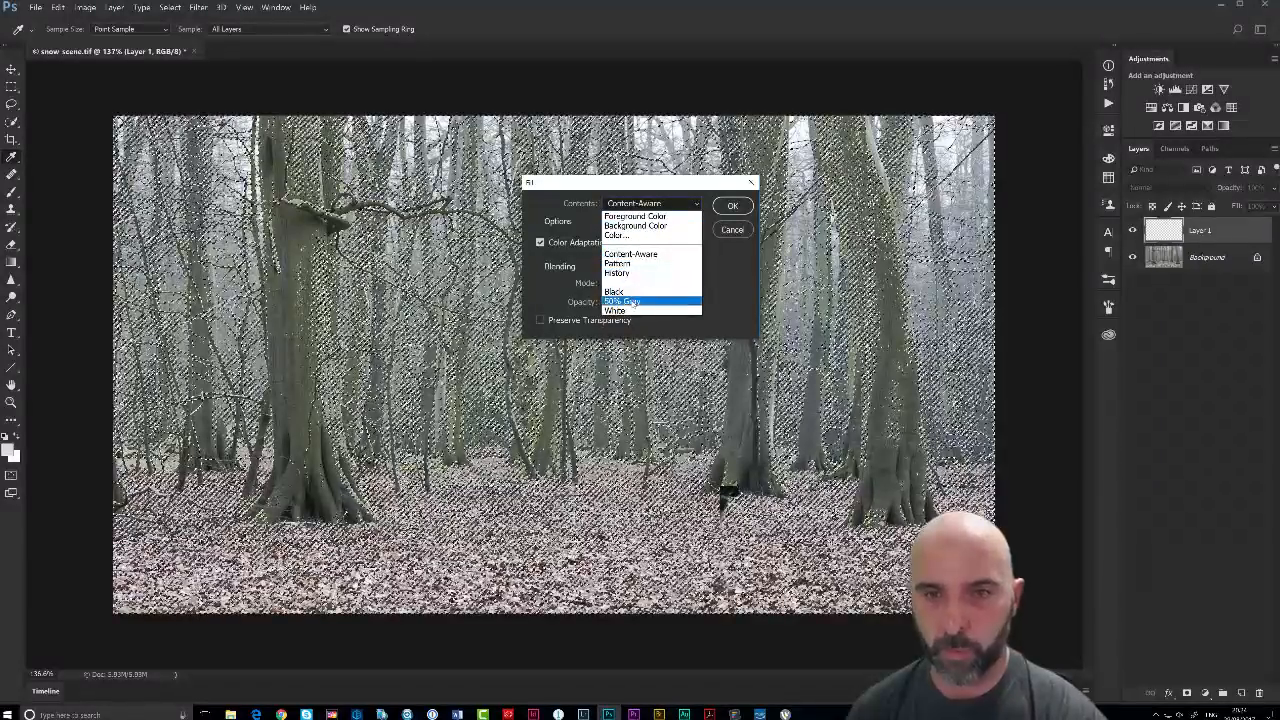
left_click(731, 204)
key("v")
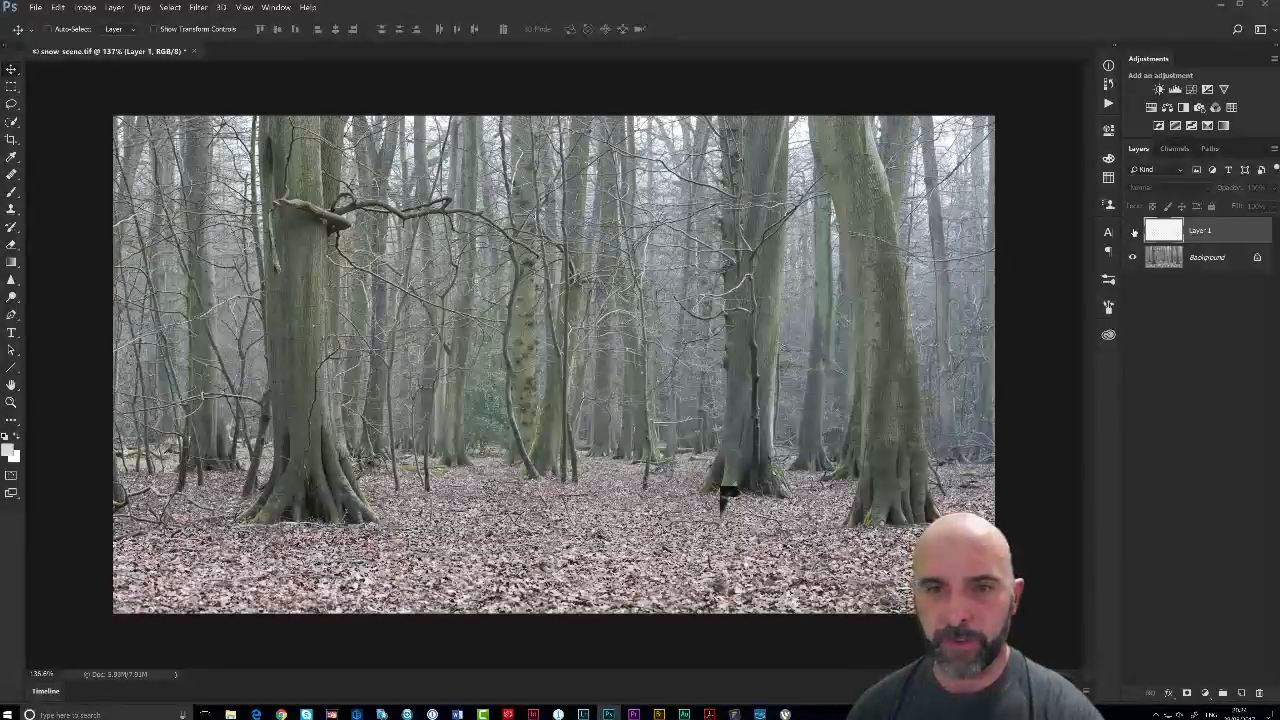
Step: Compare the forest with the snow layer hidden and shown, and examine the snow on the trunks and branches up close
left_click(1133, 231)
left_click(1133, 231)
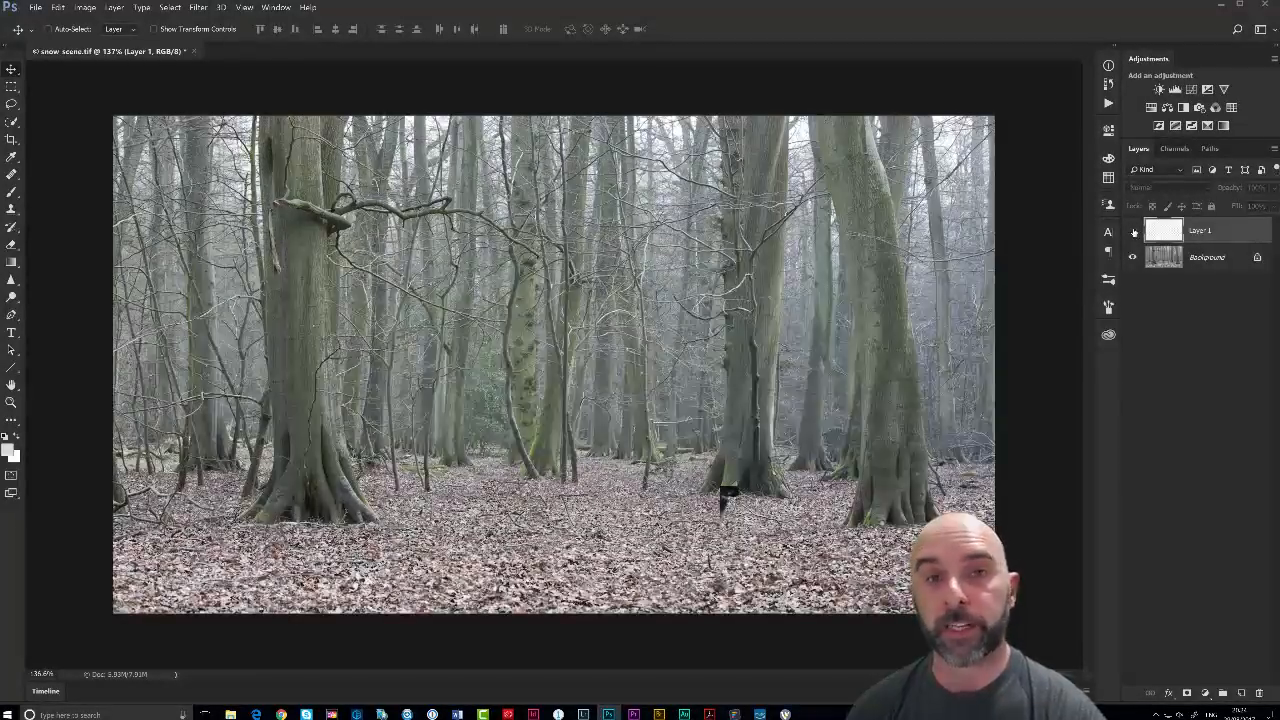
left_click(1133, 231)
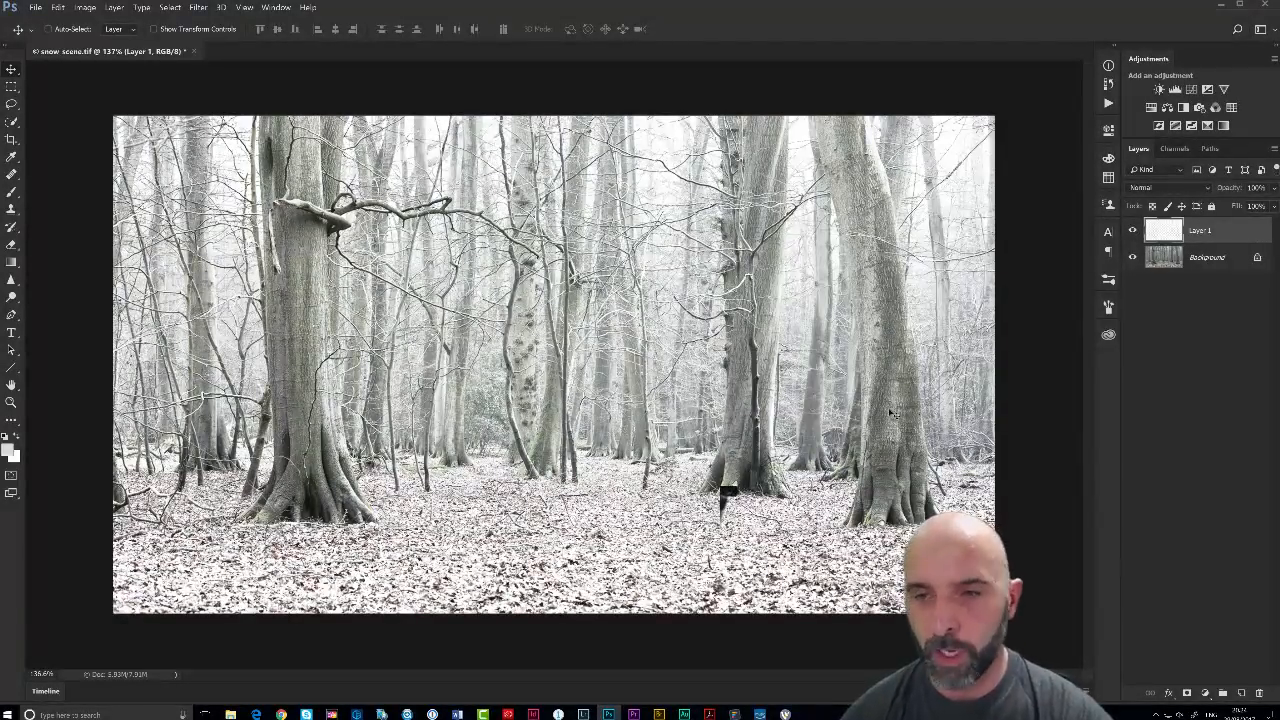
scroll(983, 282, "up", 6)
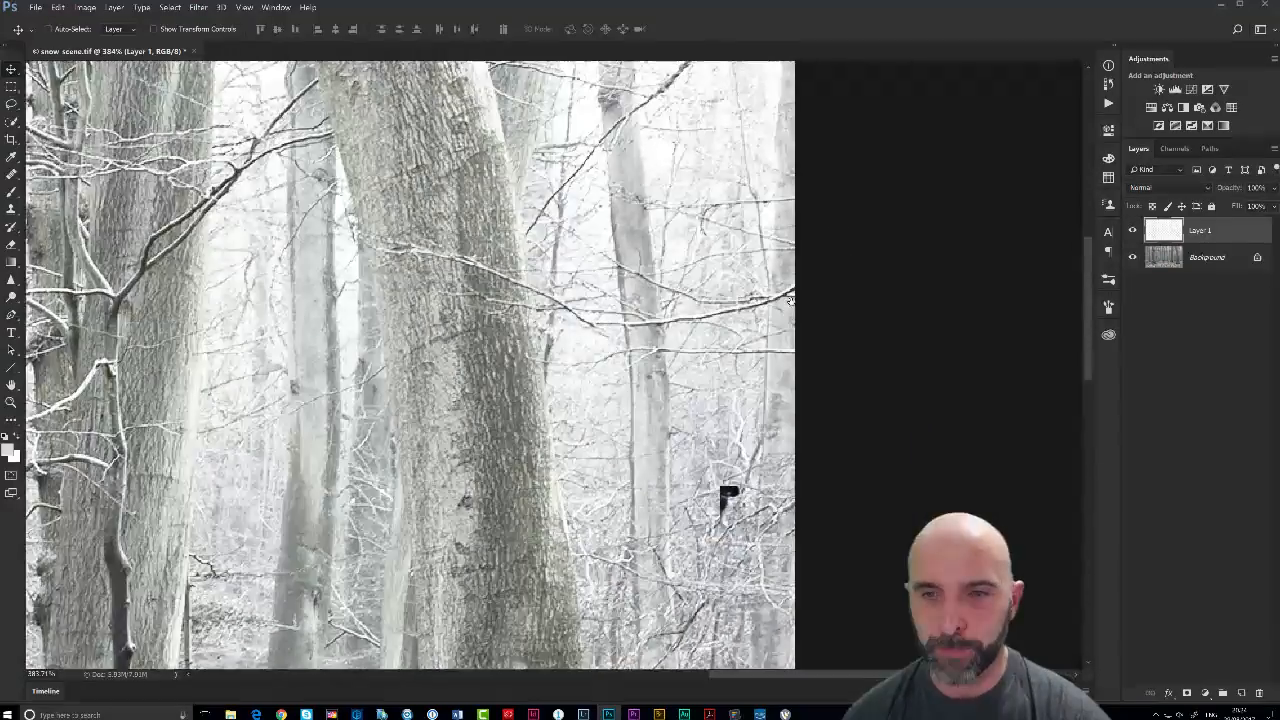
left_click_drag(791, 301, 777, 308)
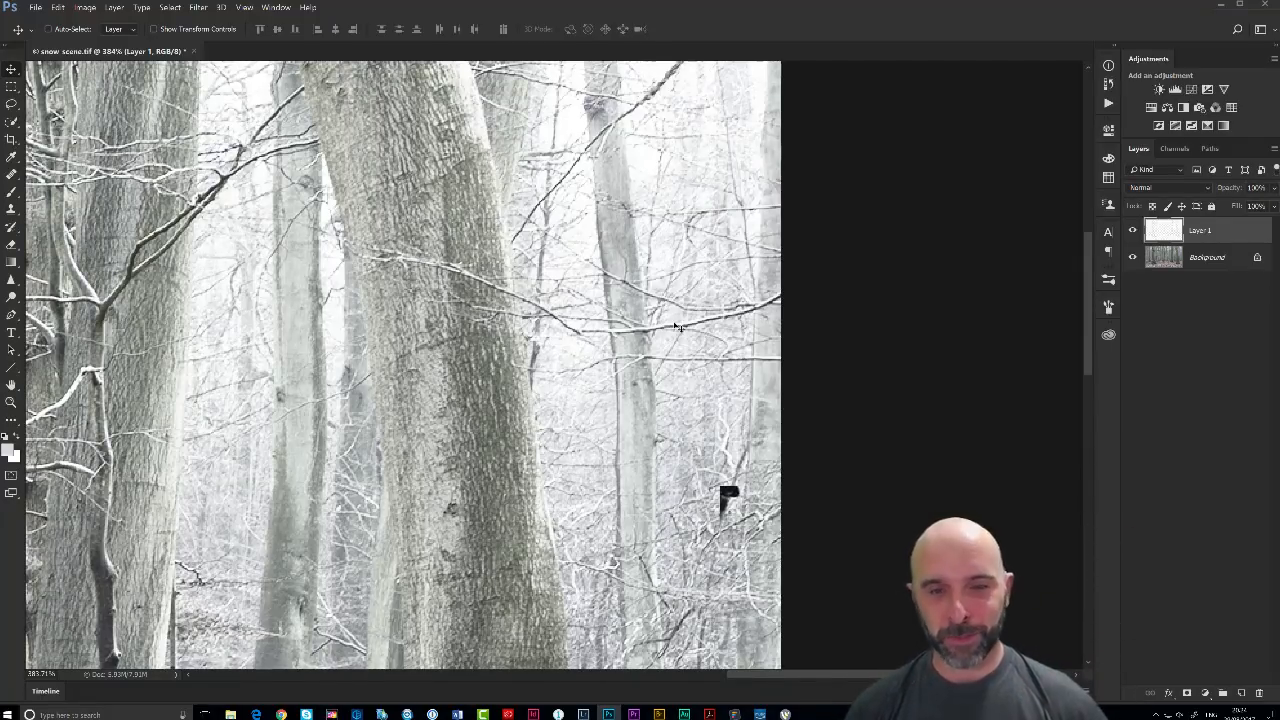
key("ctrl+0")
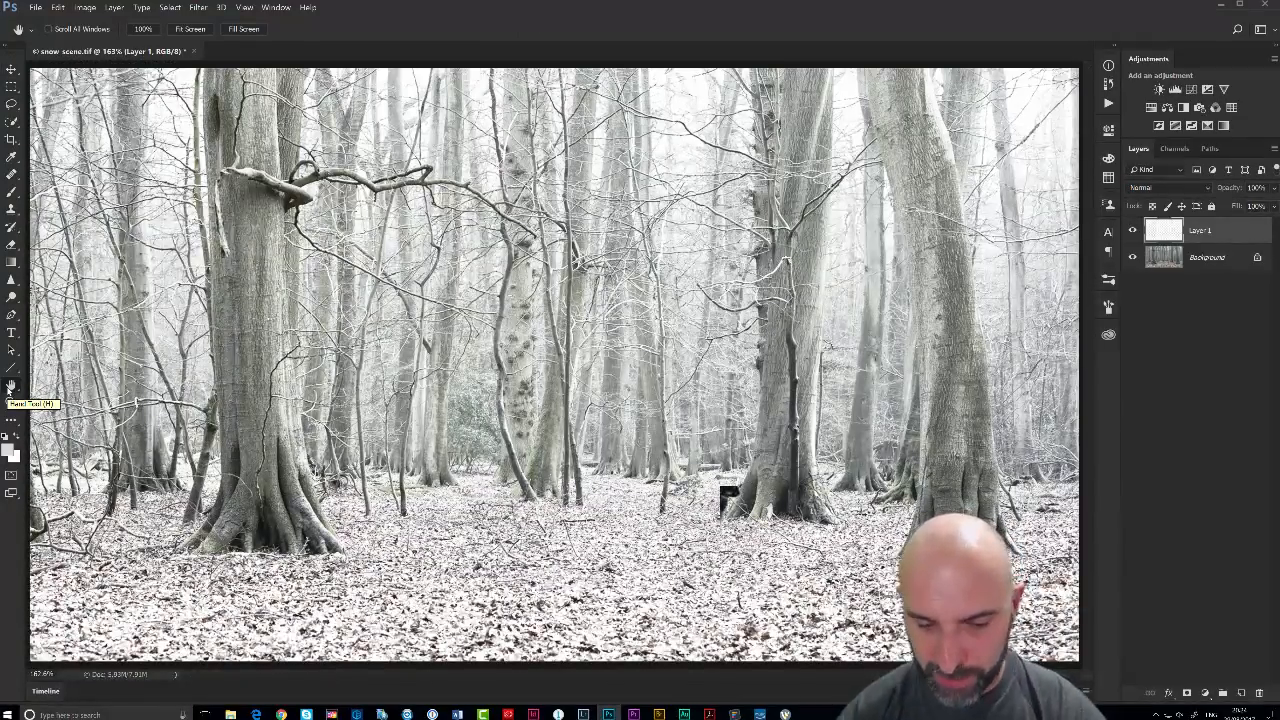
Step: Merge the white snow layer down into the forest background
key("ctrl+e")
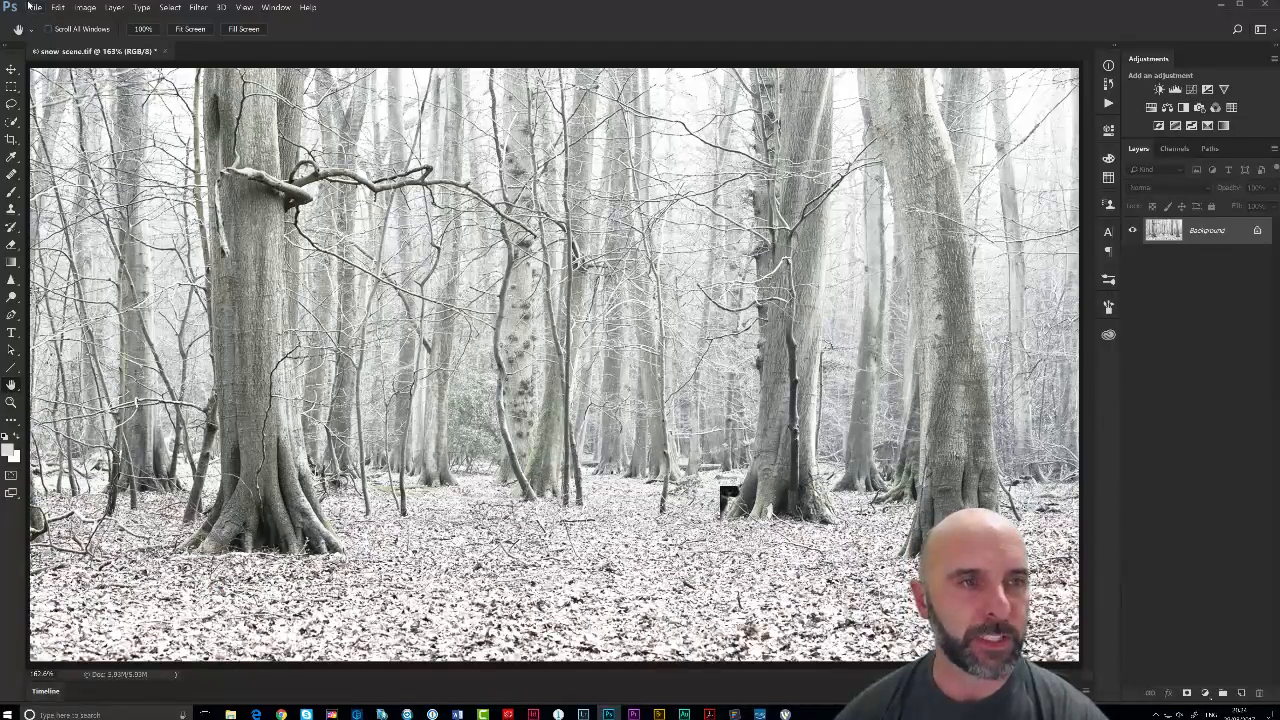
left_click(35, 8)
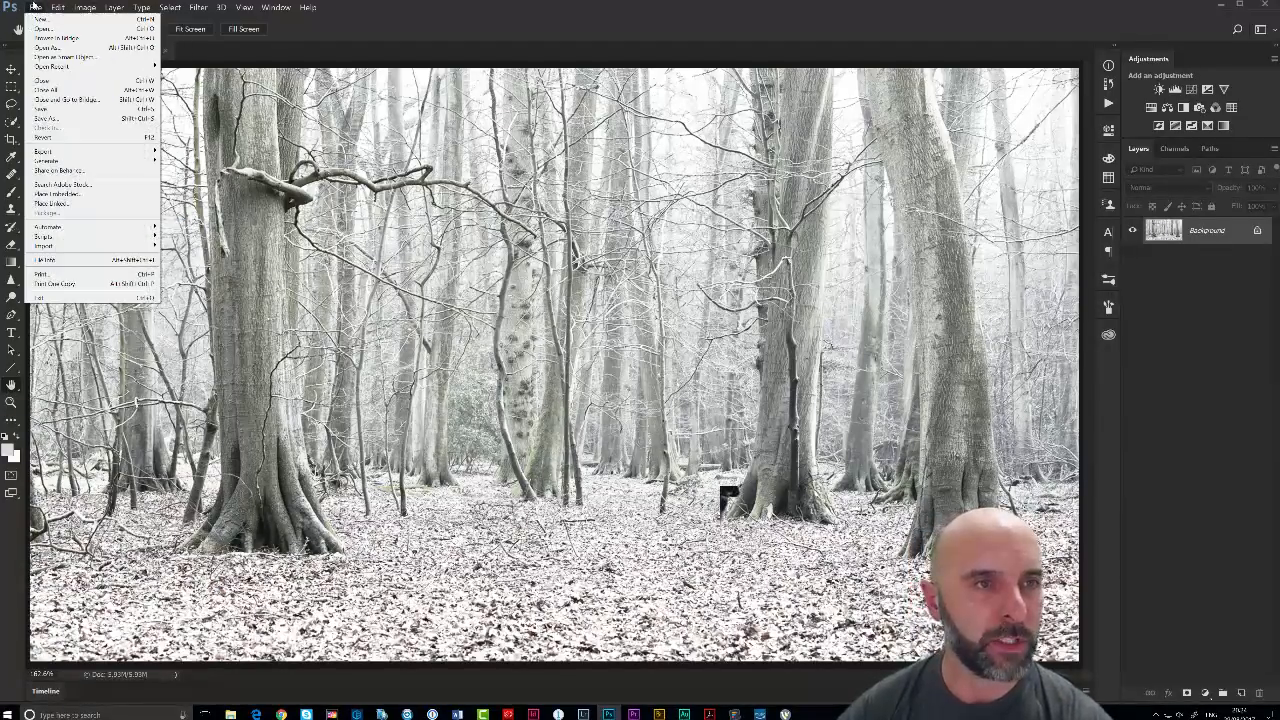
left_click(45, 118)
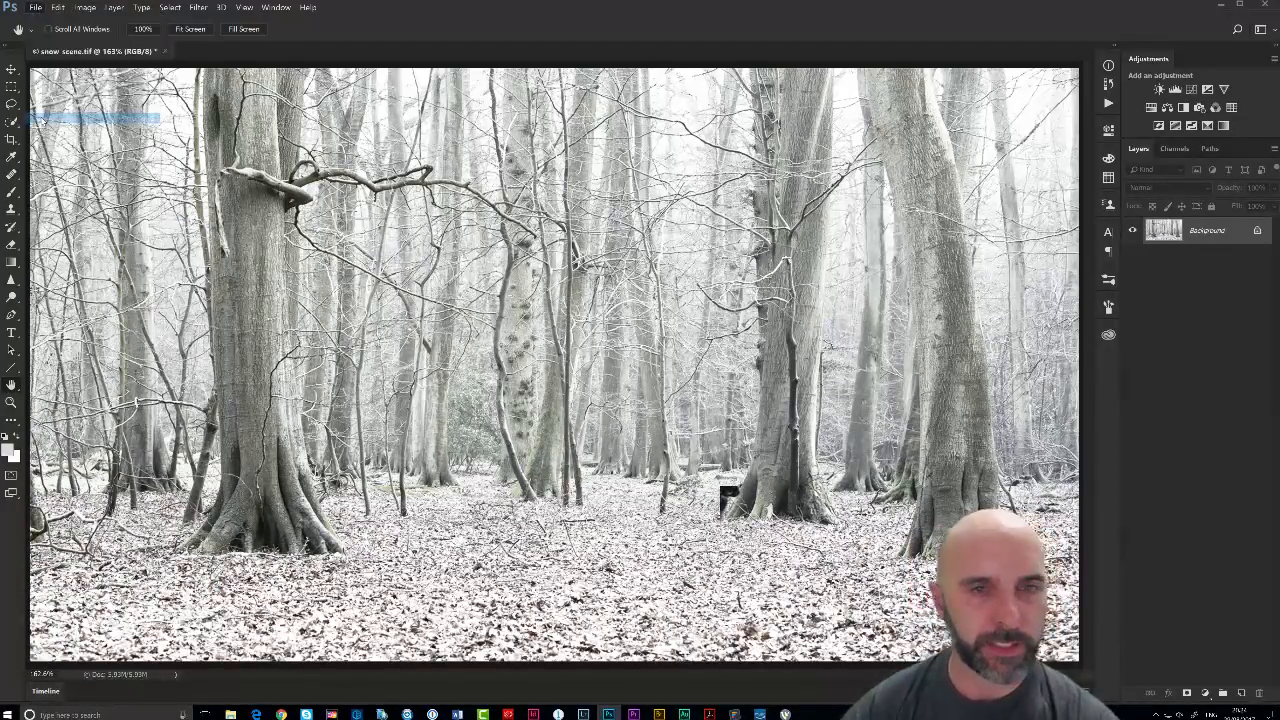
type("snow scene")
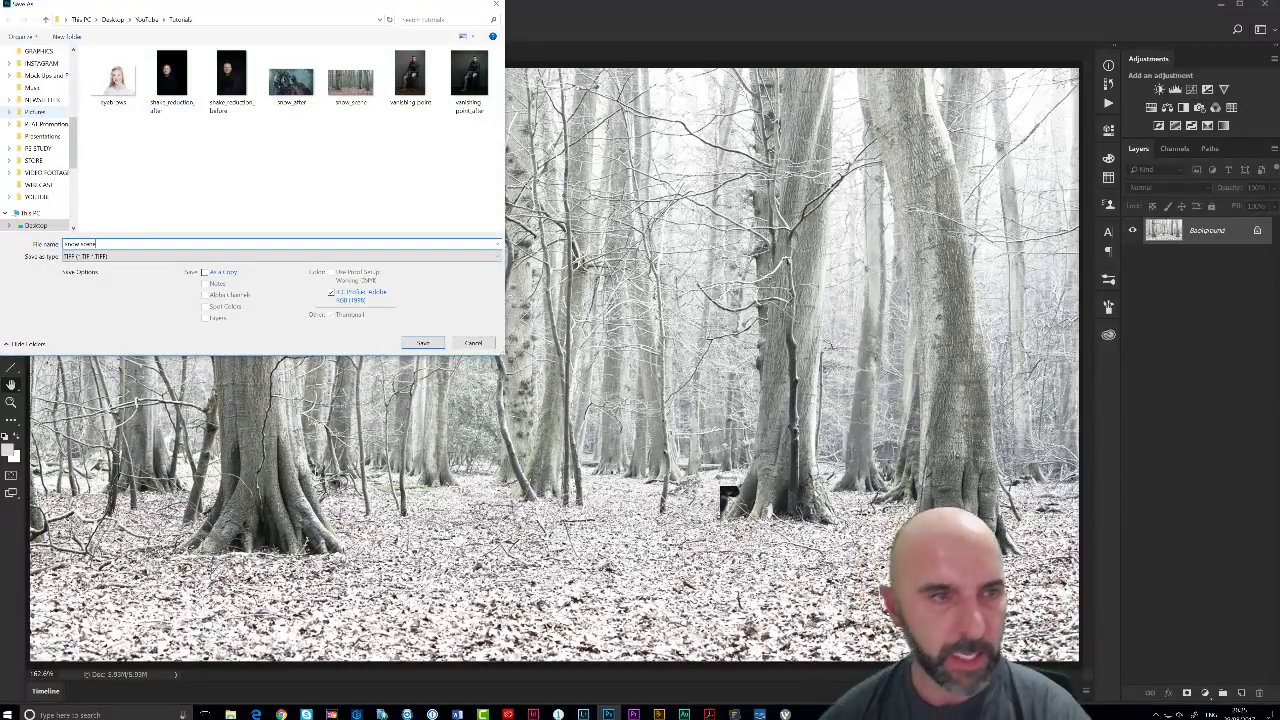
scroll(36, 141, "up", 8)
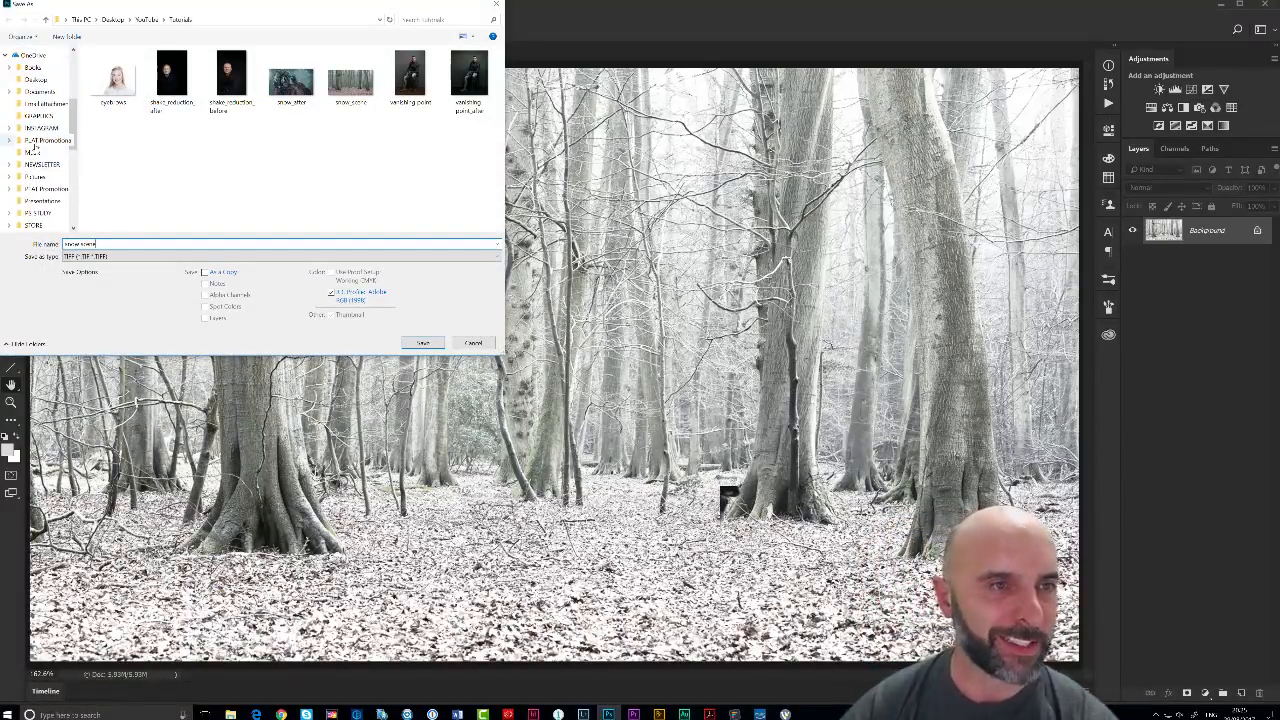
left_click(35, 72)
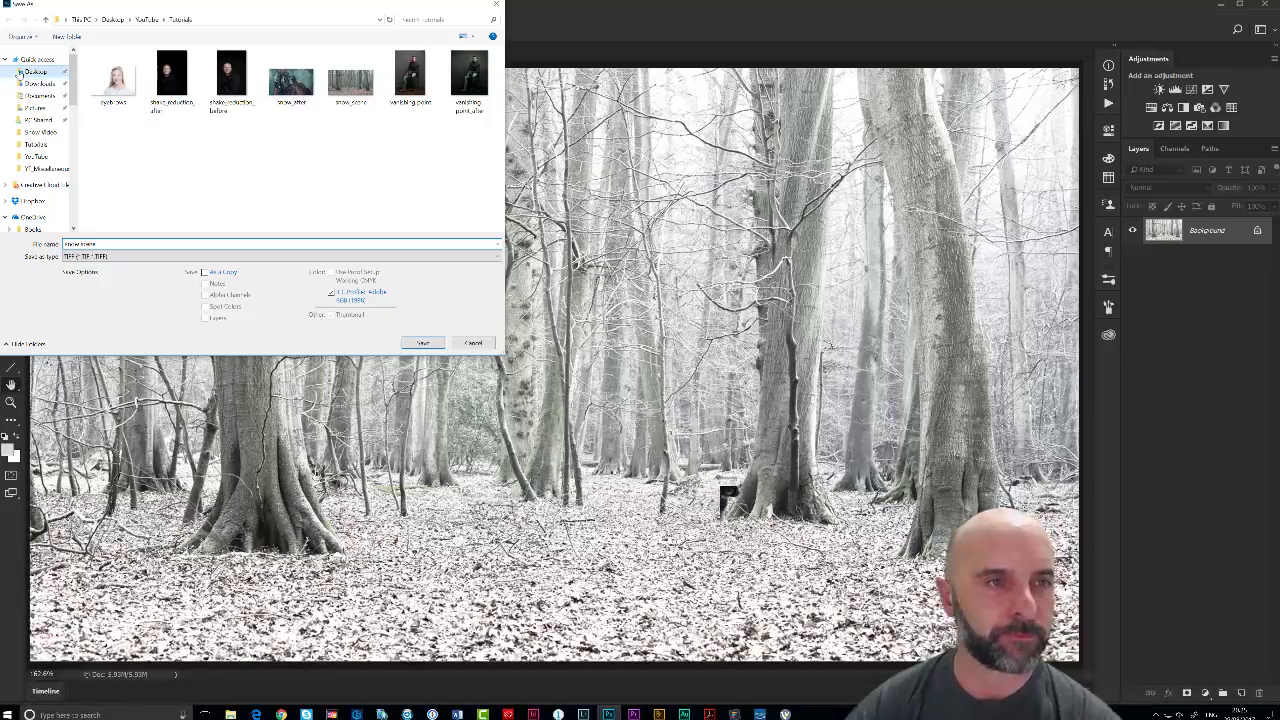
left_click(418, 343)
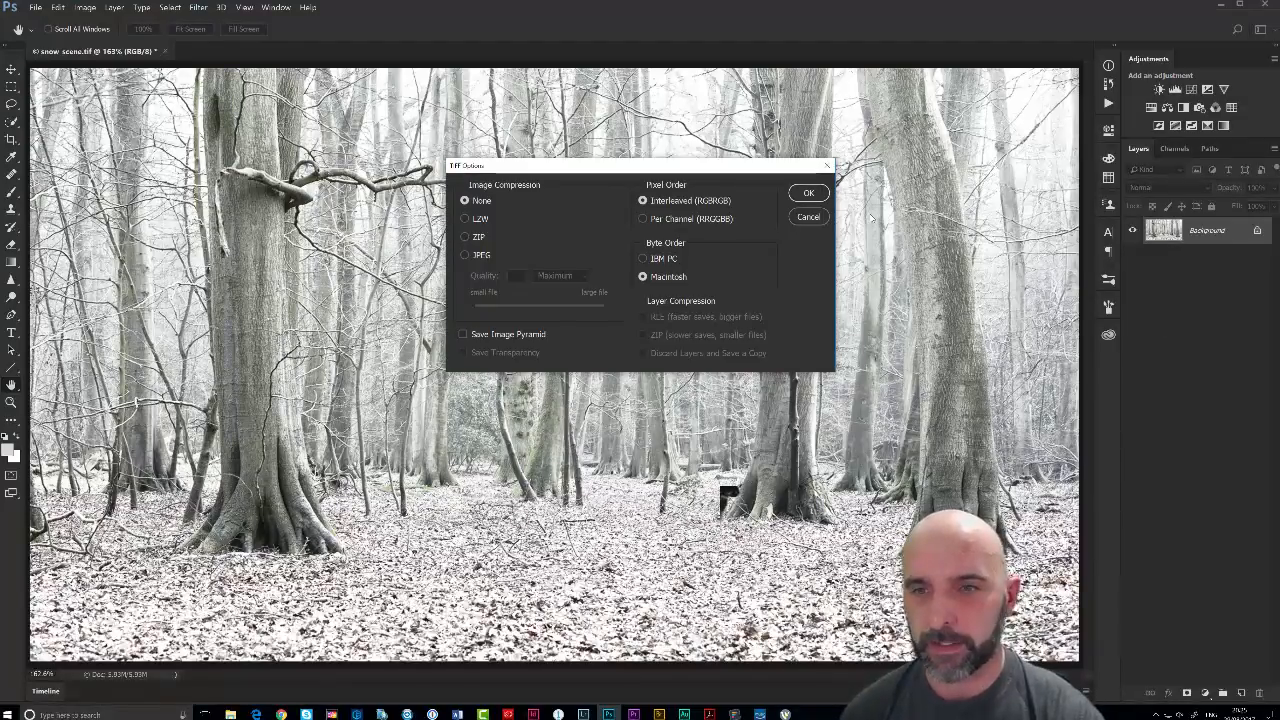
left_click(808, 216)
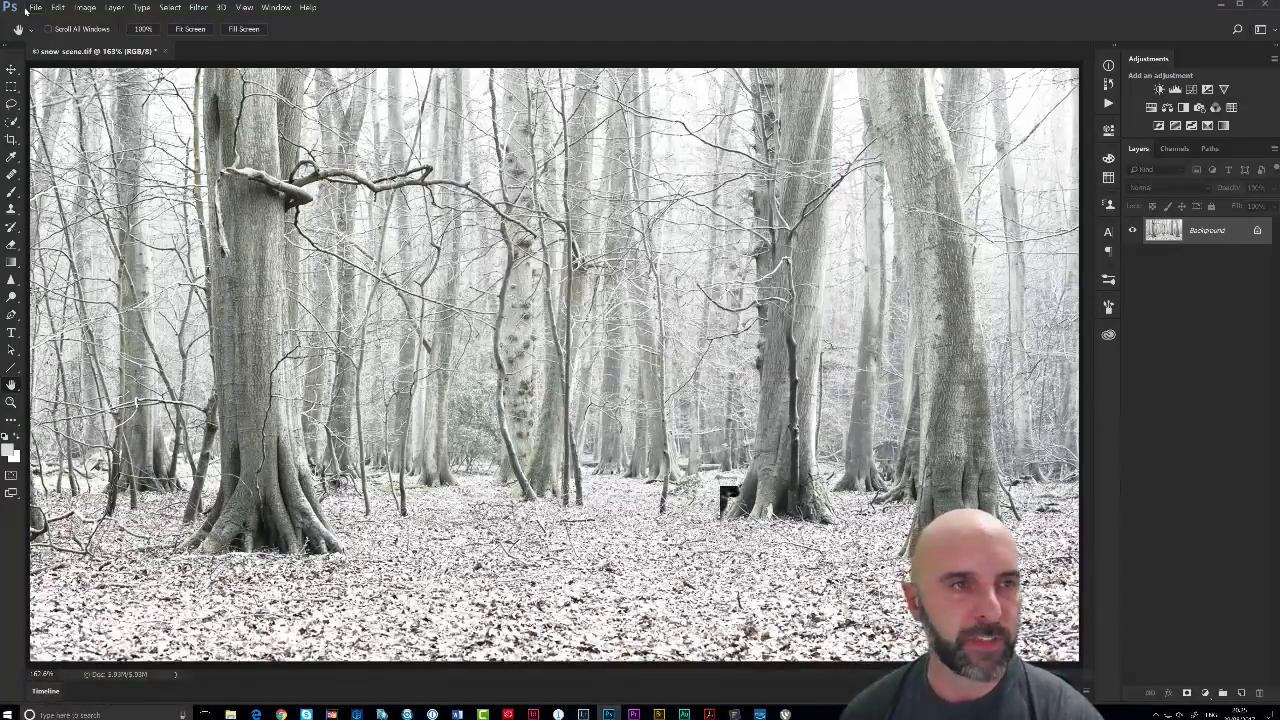
Step: Save the forest image to the Desktop as the JPEG snow_scene at Maximum quality 12 with the Baseline ("Standard") format
left_click(35, 7)
left_click(57, 119)
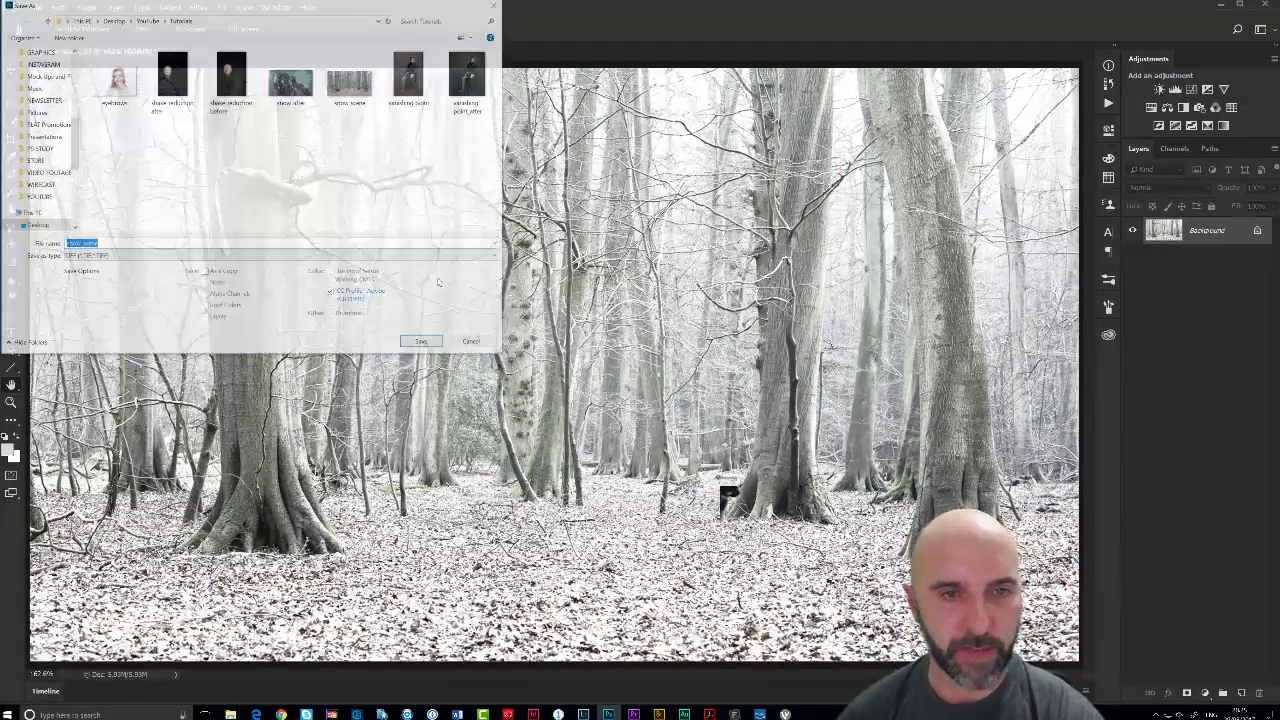
left_click(92, 257)
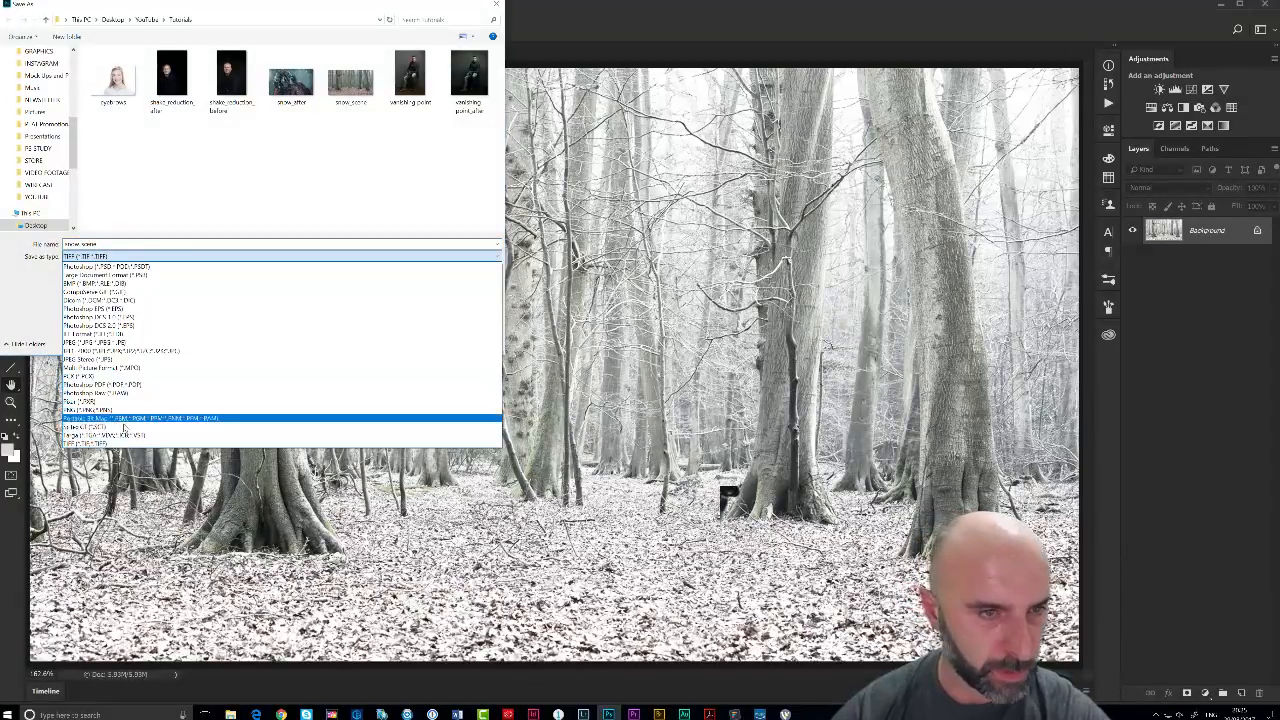
left_click(90, 342)
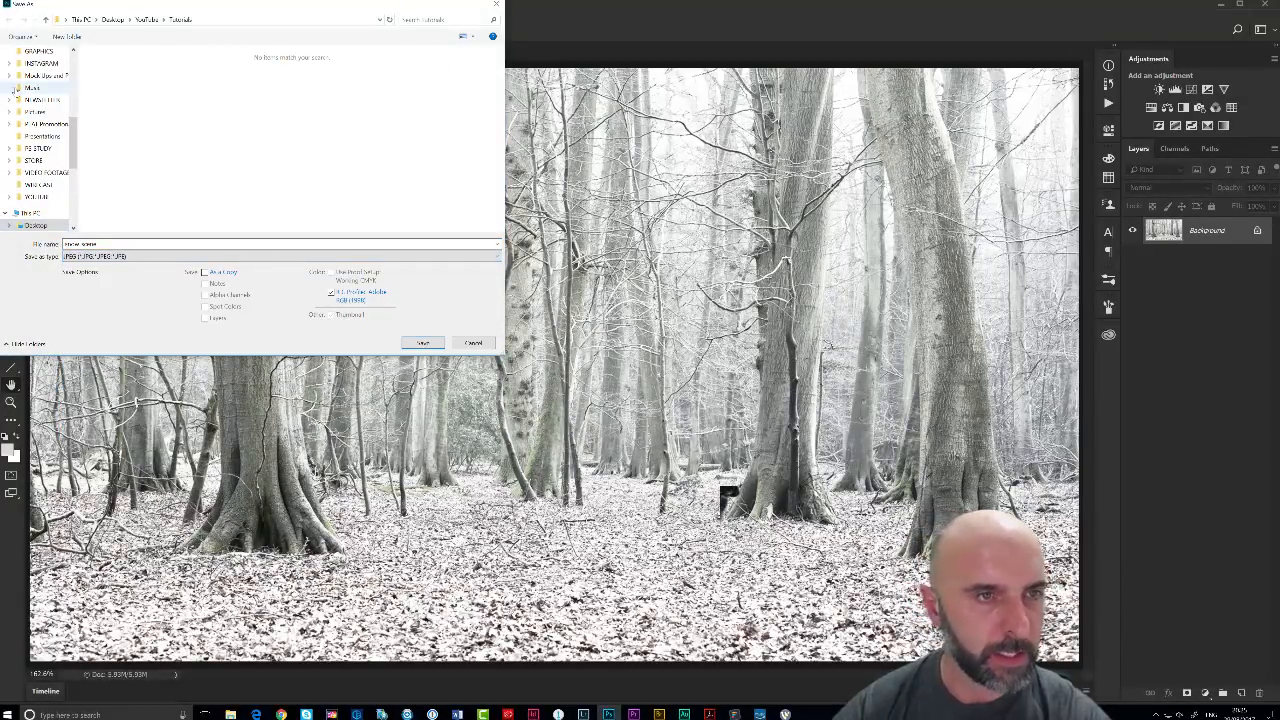
scroll(28, 150, "up", 4)
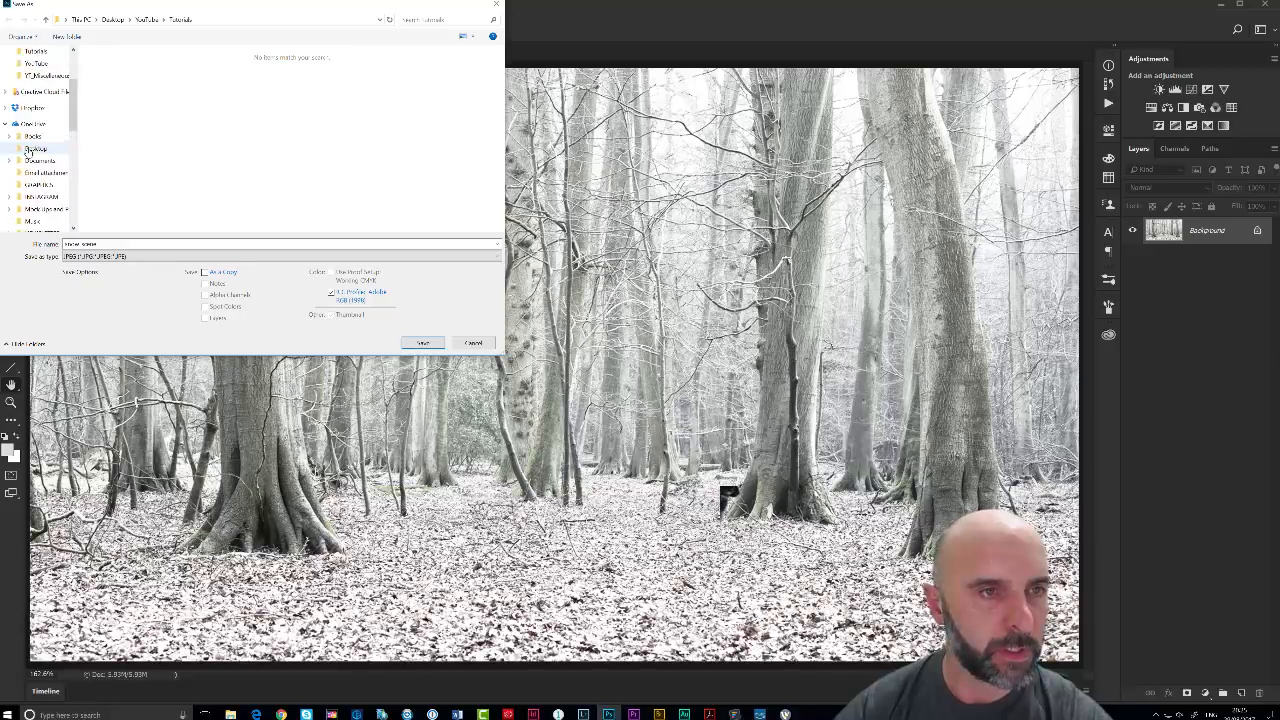
scroll(30, 140, "up", 3)
left_click(68, 73)
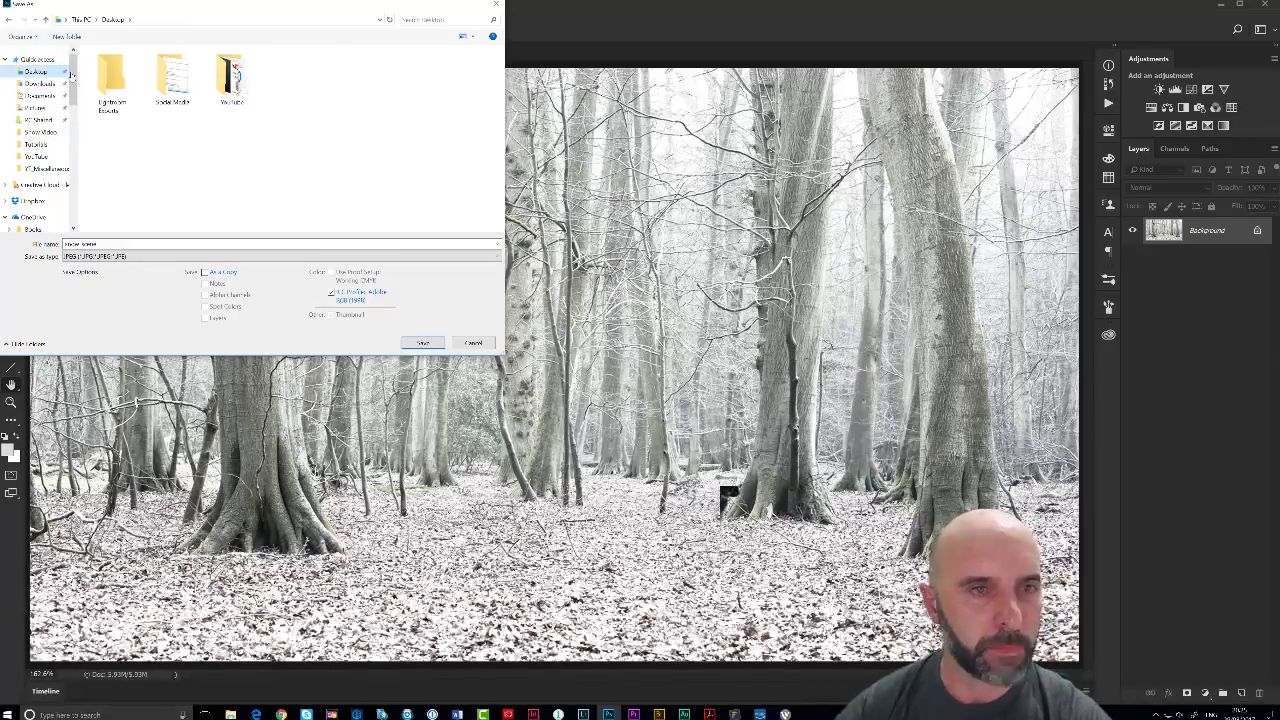
left_click(410, 344)
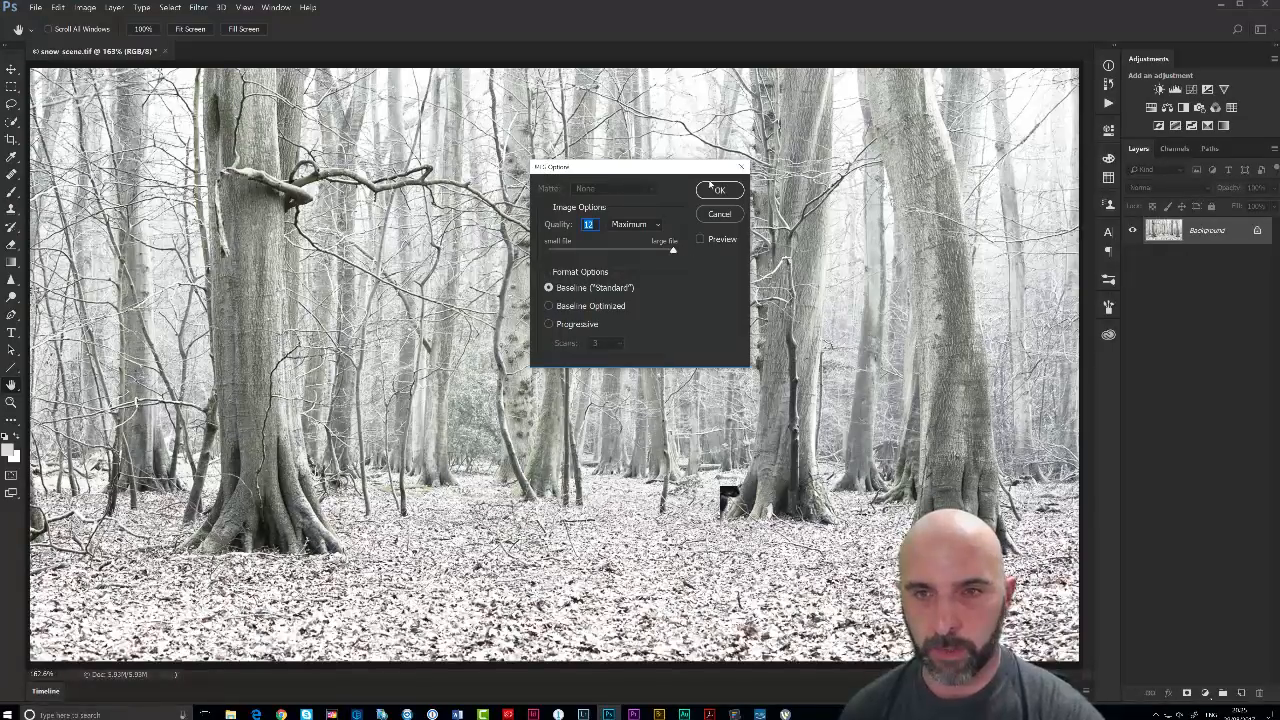
left_click(718, 189)
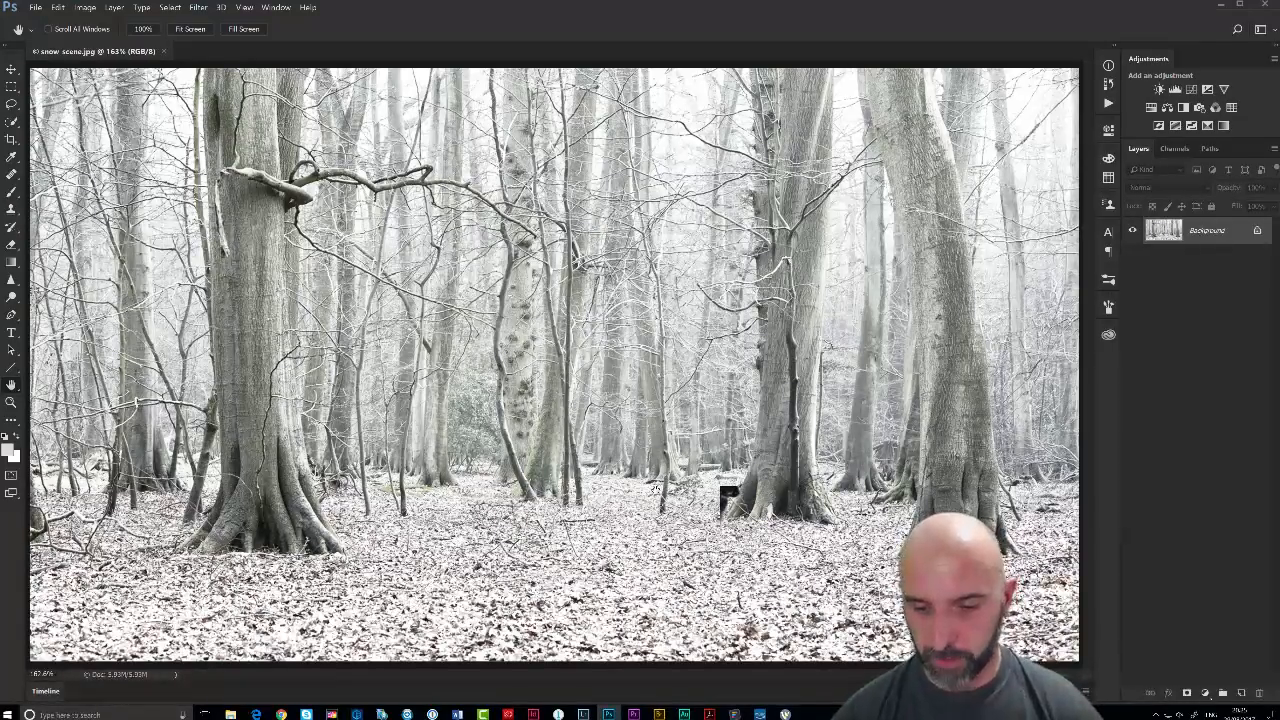
key("v")
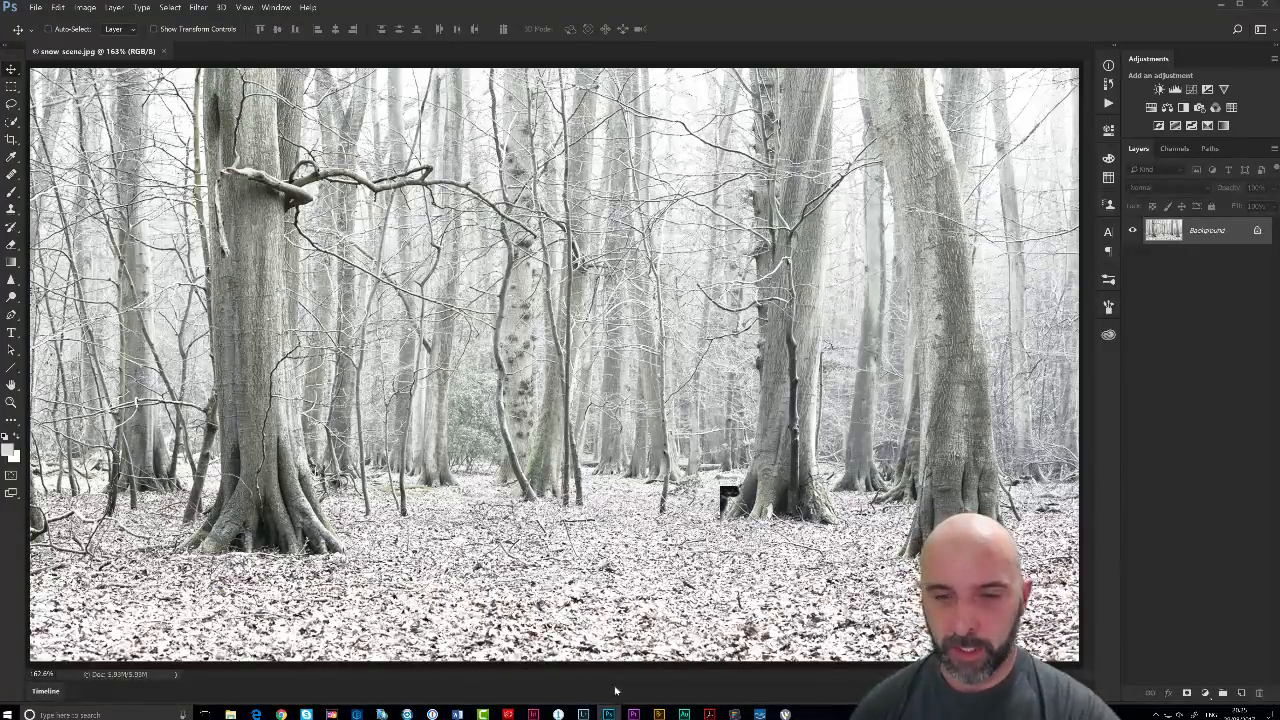
Step: Switch to Premiere Pro and create a new project named snow, stored on the Desktop
left_click(633, 714)
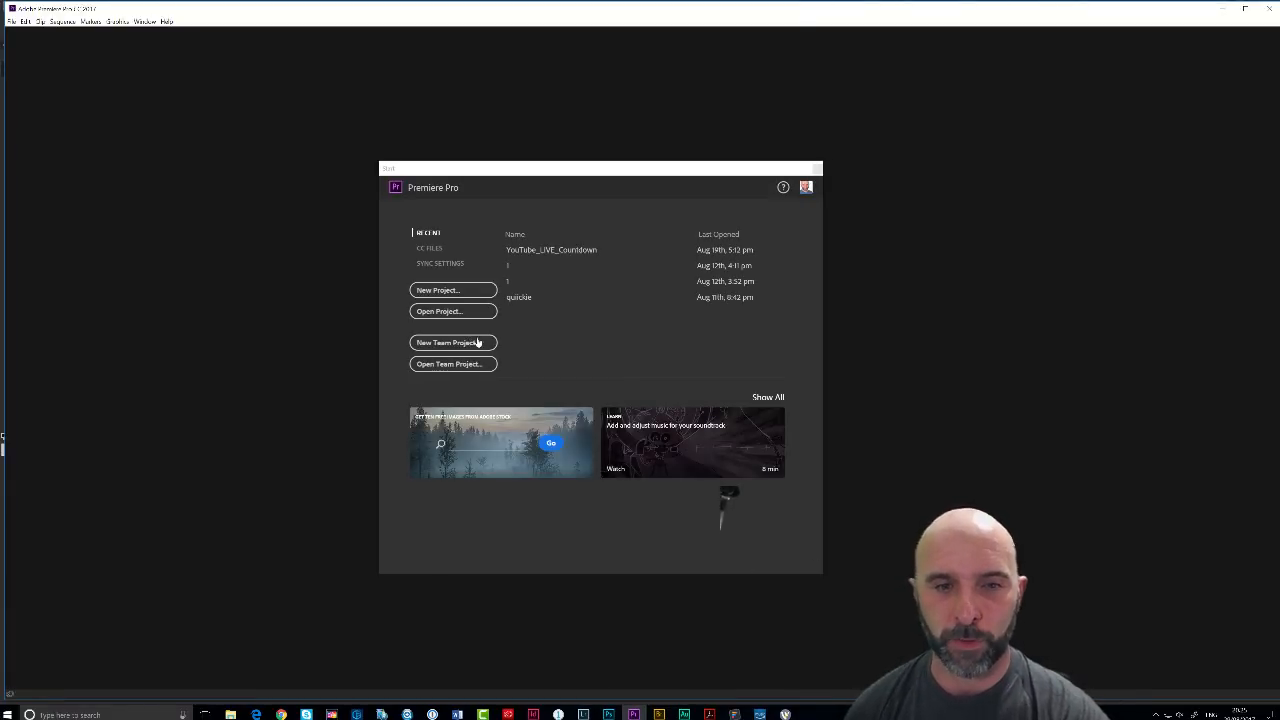
left_click(436, 290)
type("s")
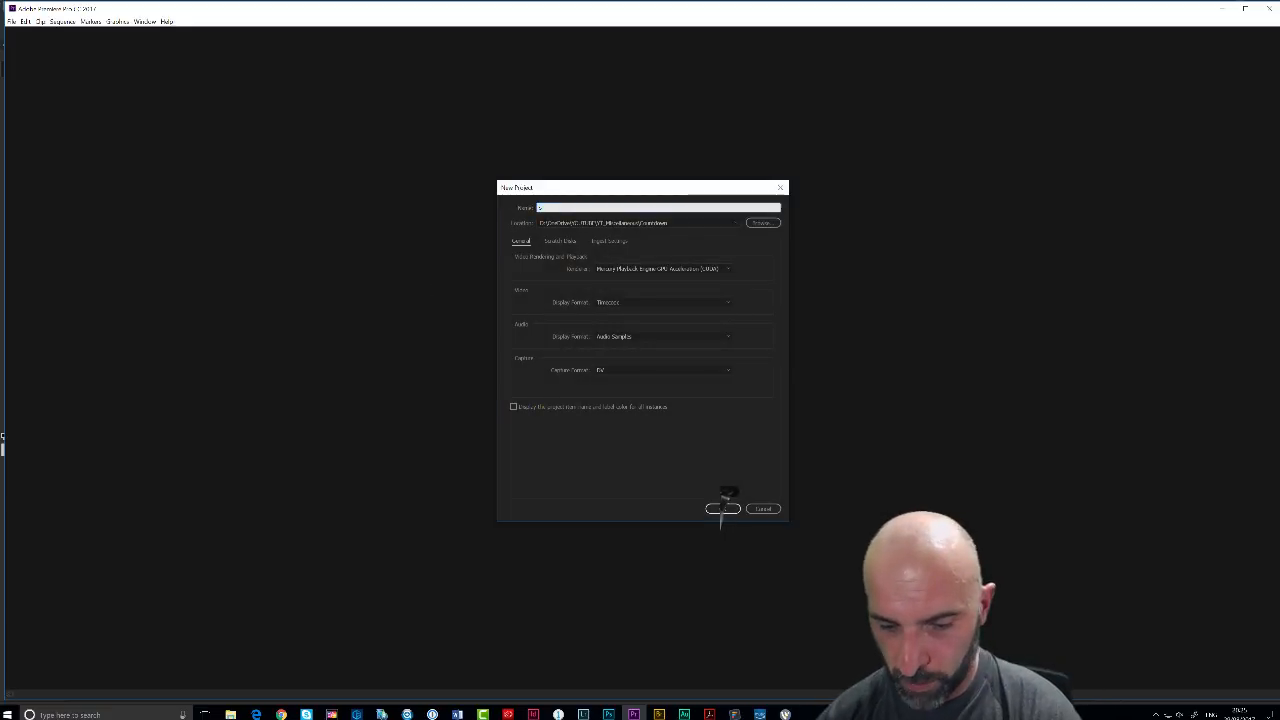
type("now")
left_click(757, 223)
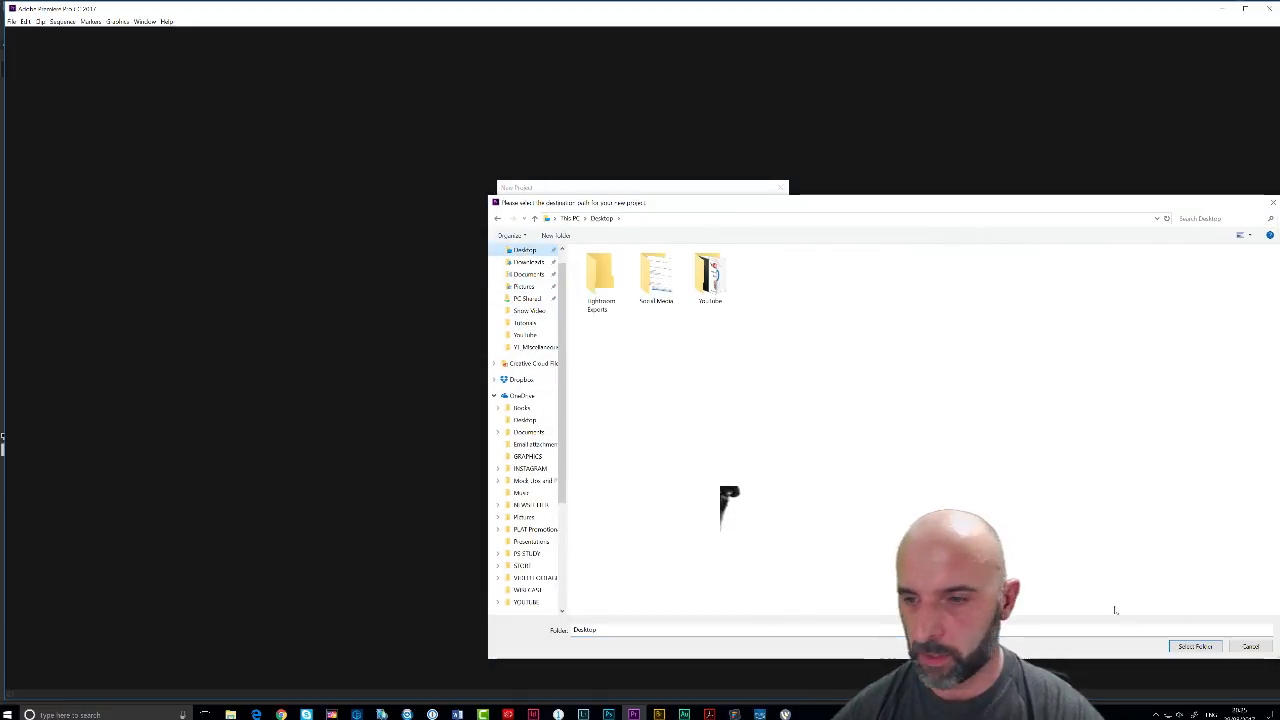
left_click(1194, 647)
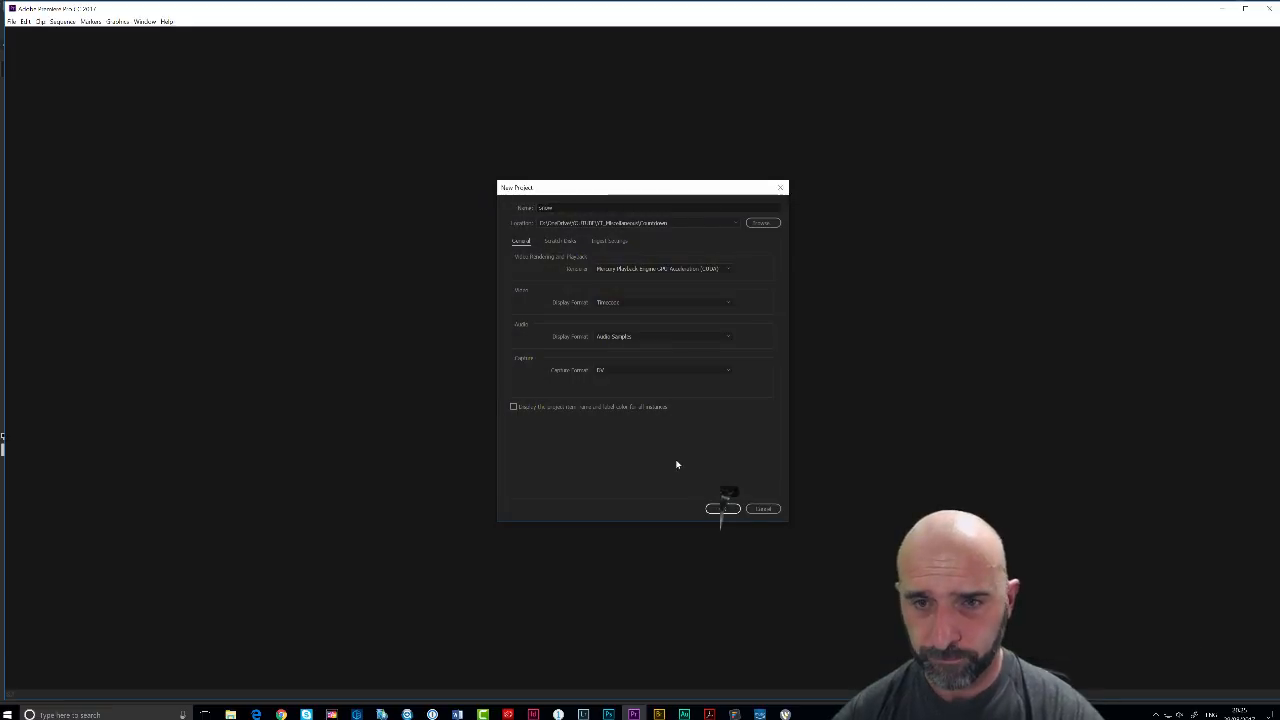
left_click(740, 507)
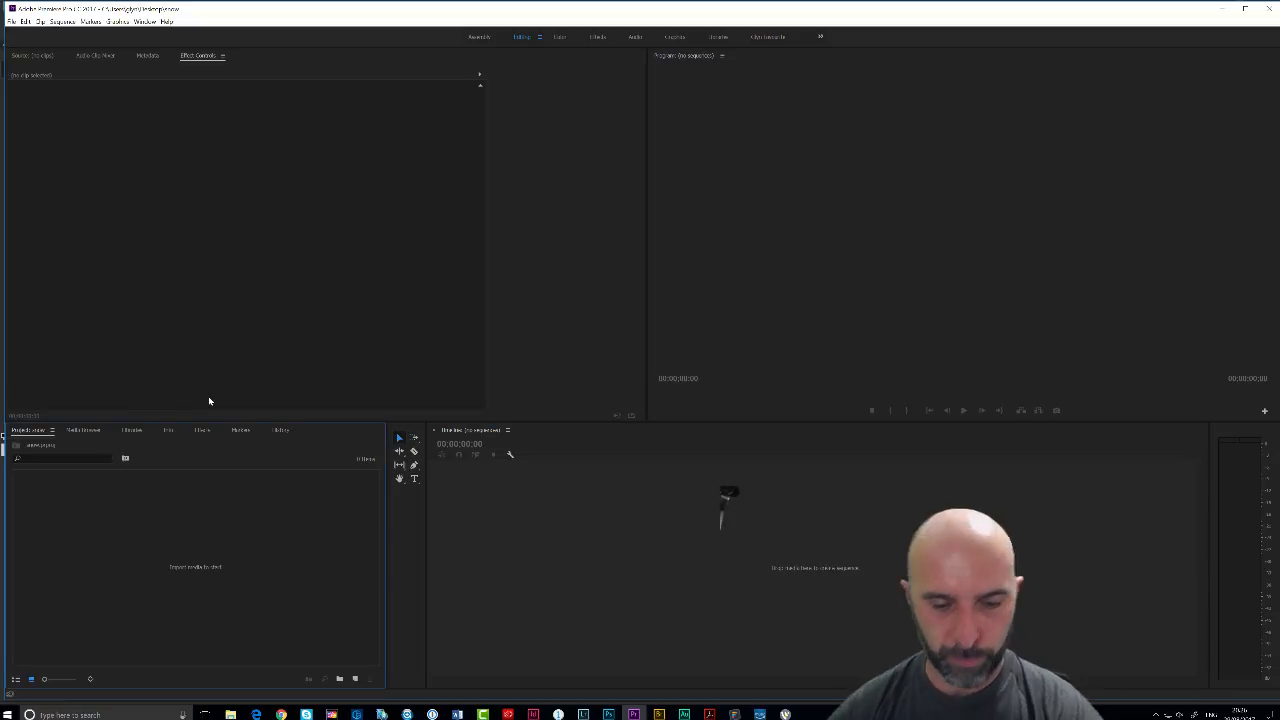
Step: Import the snow_scene image from the Desktop into the project
key("ctrl+i")
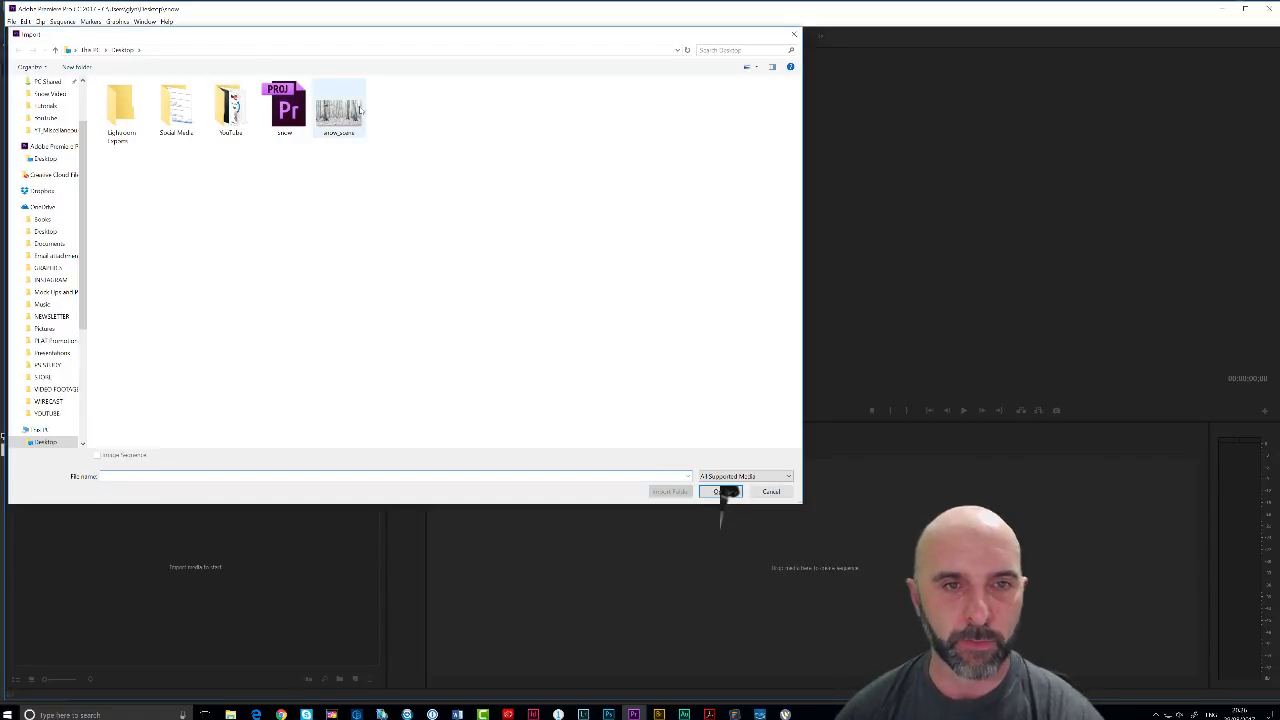
left_click(345, 116)
left_click(725, 491)
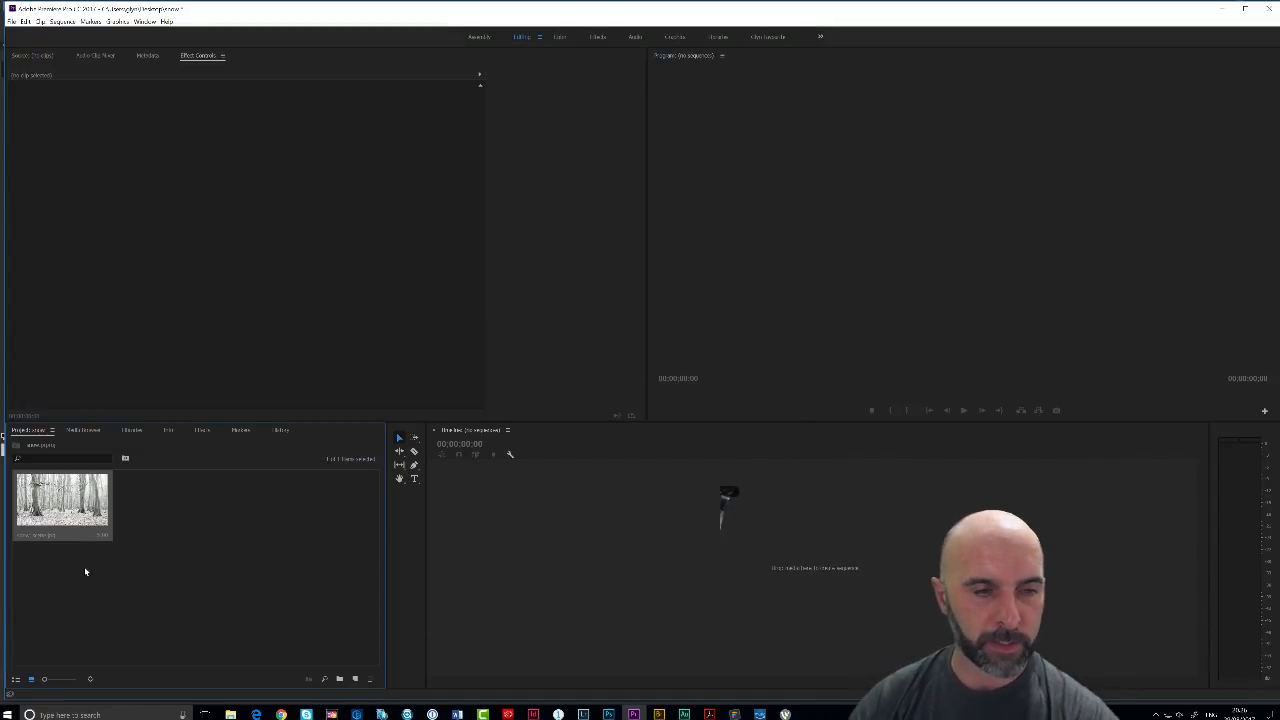
Step: Import the falling-snow clip P1000053 from the Snow Video folder on the DATA (D:) drive
key("ctrl+i")
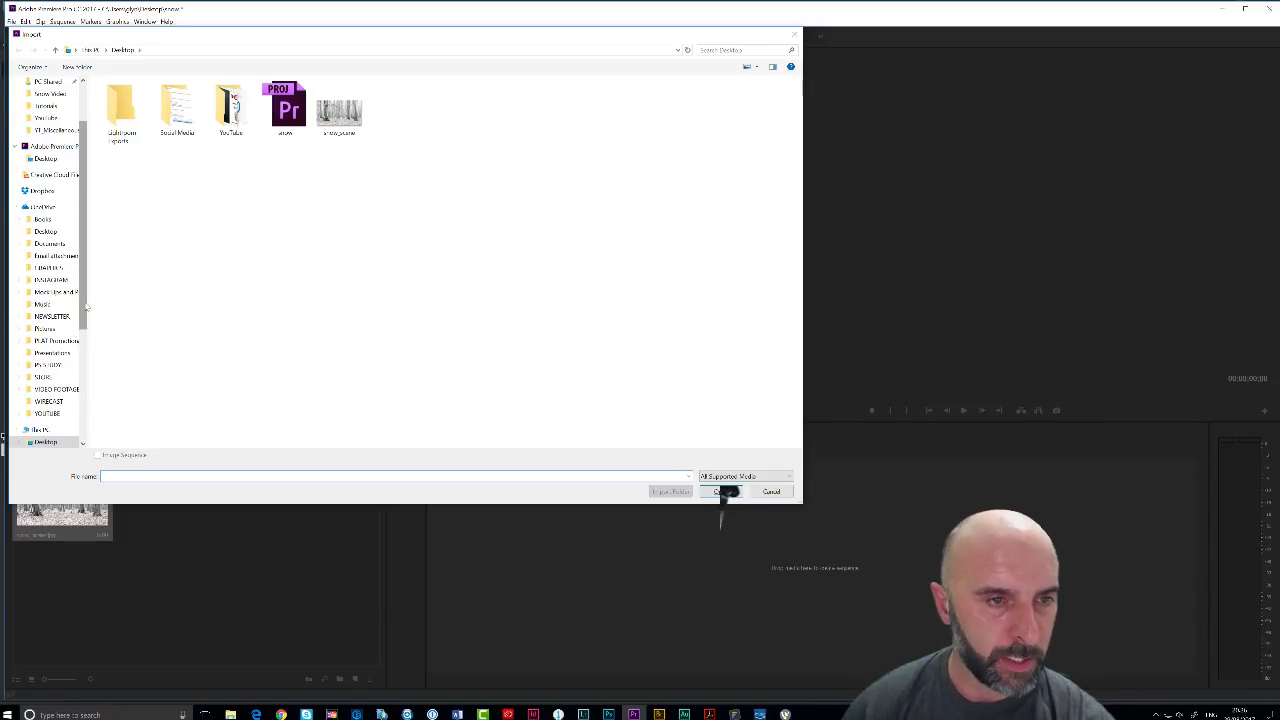
scroll(88, 388, "down", 4)
left_click(45, 365)
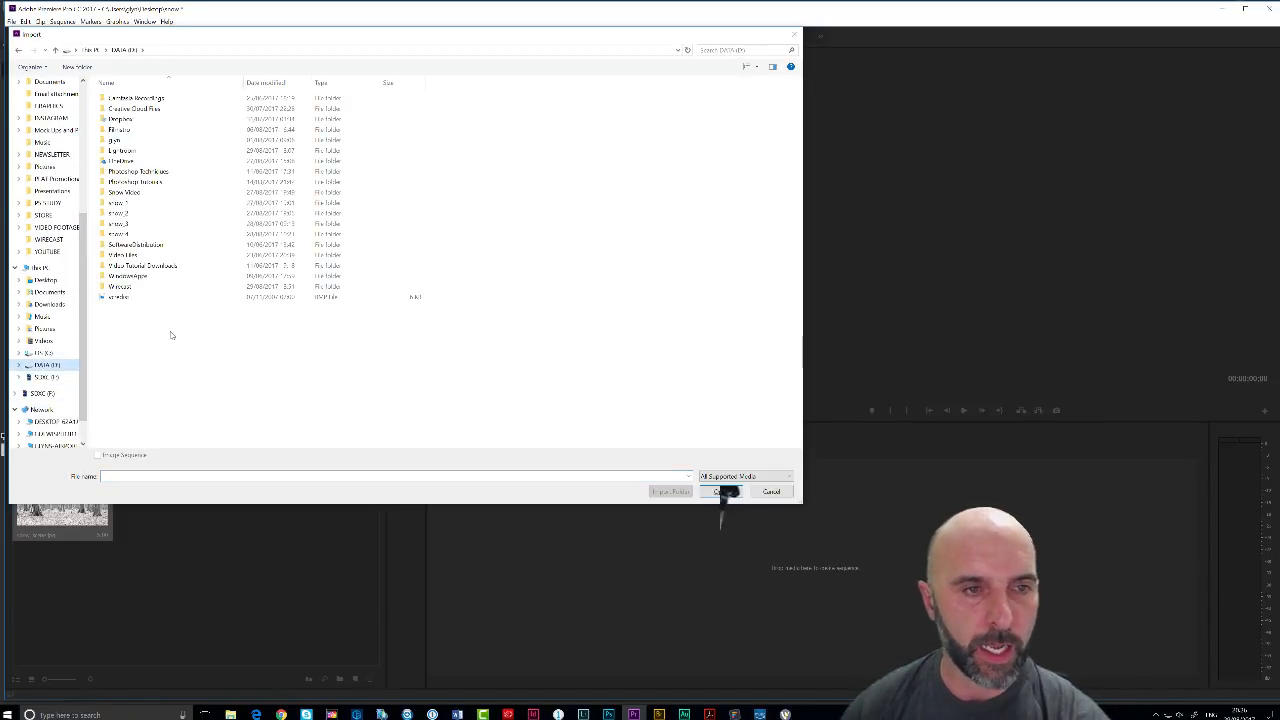
double_click(150, 192)
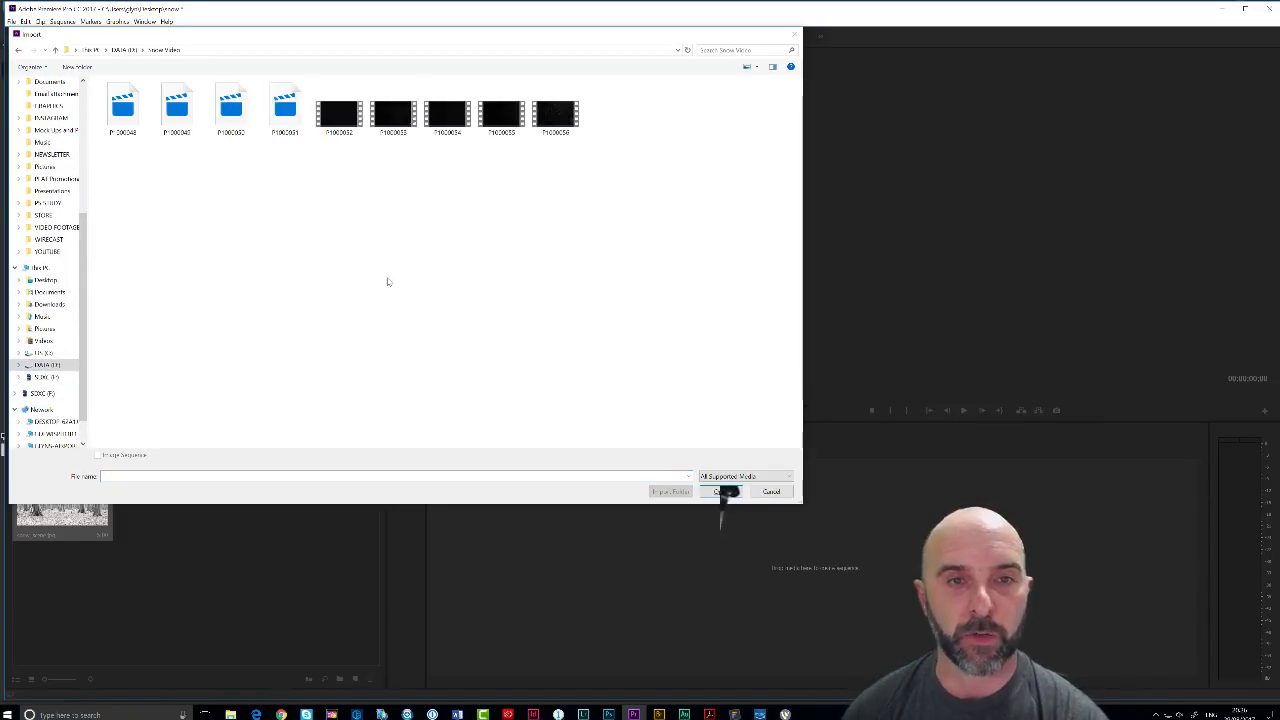
left_click(392, 112)
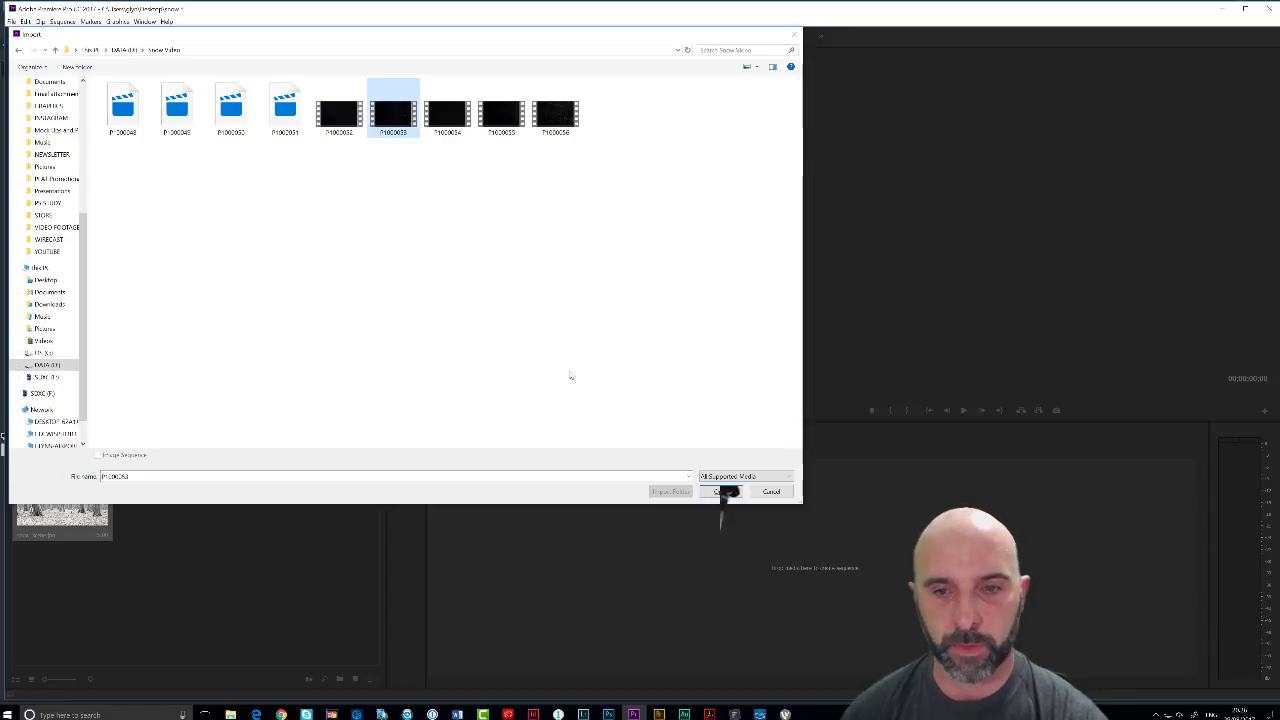
left_click(720, 491)
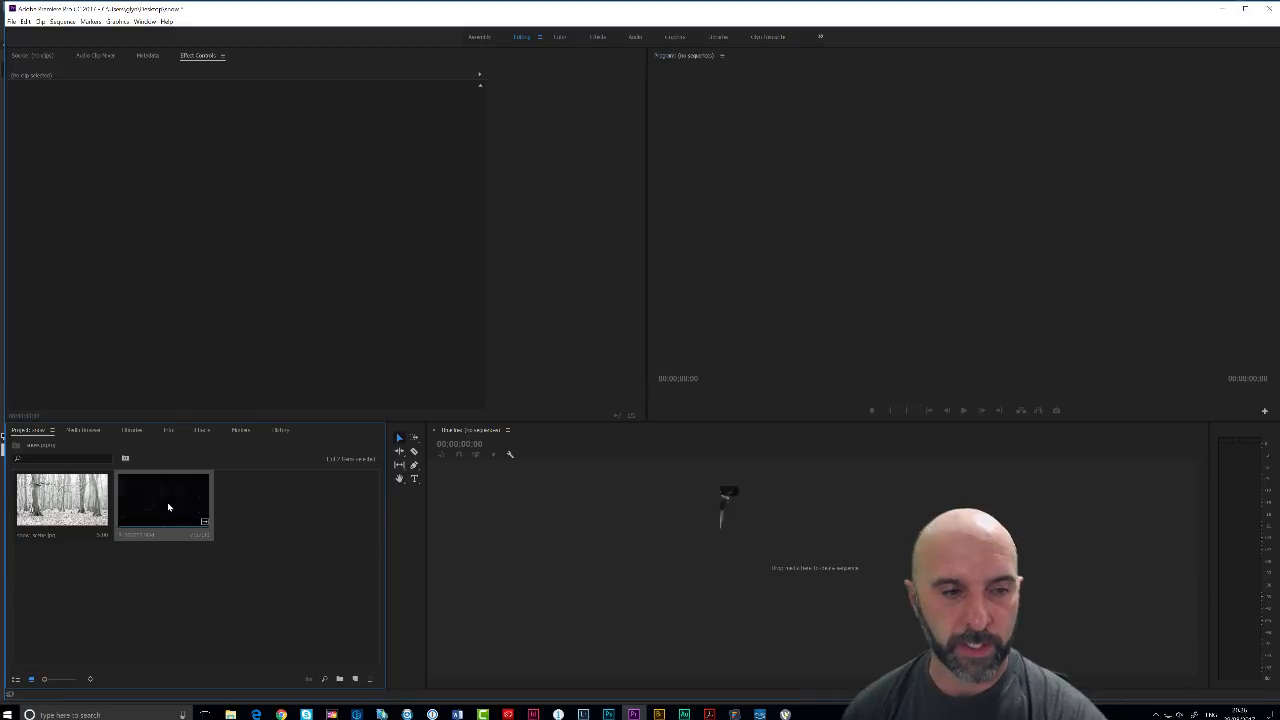
Step: Create a sequence from the snow_scene image on the timeline and set the image clip's duration to 10 seconds
left_click_drag(79, 497, 516, 535)
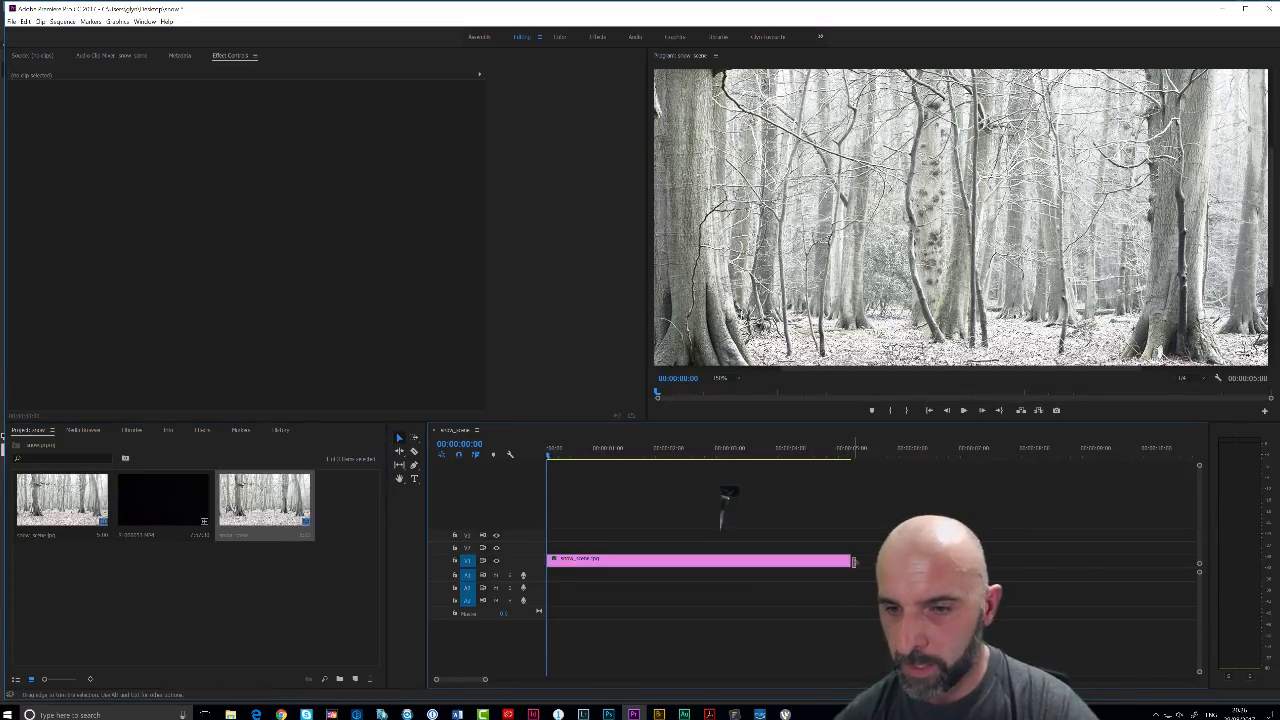
right_click(843, 561)
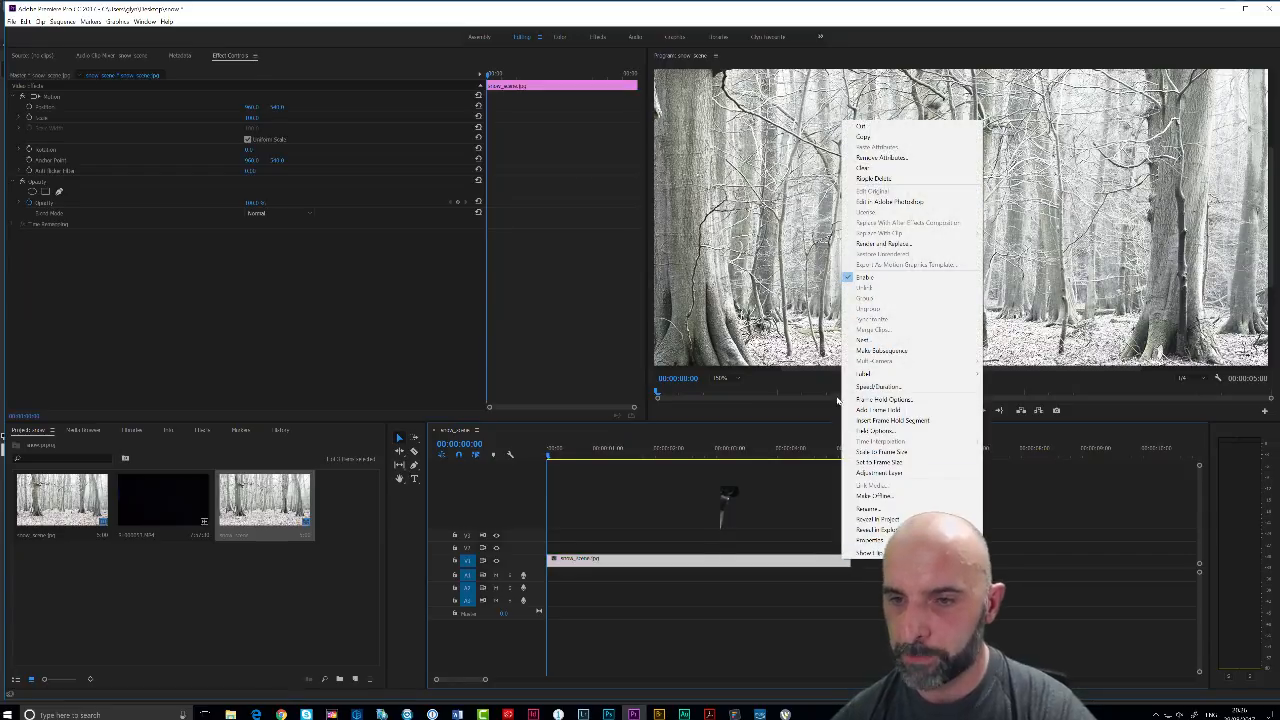
left_click(860, 388)
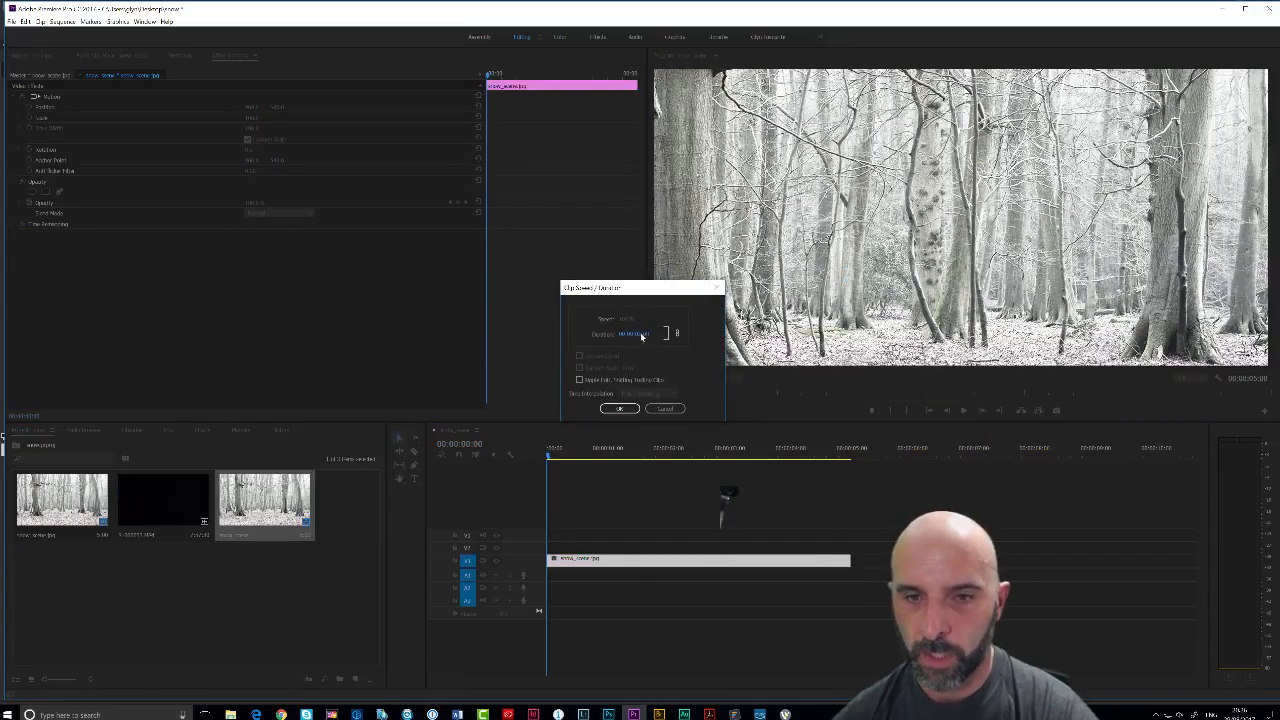
left_click(640, 334)
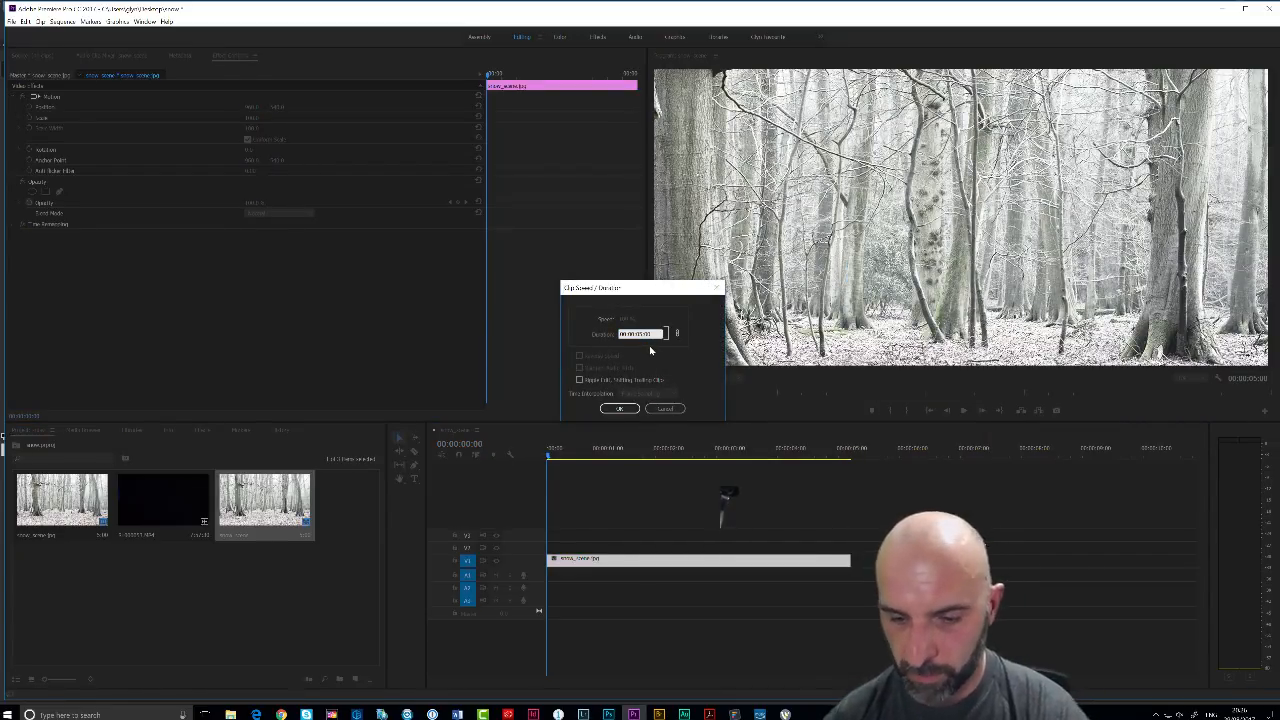
key("BackSpace")
key("BackSpace")
type("10")
left_click(620, 408)
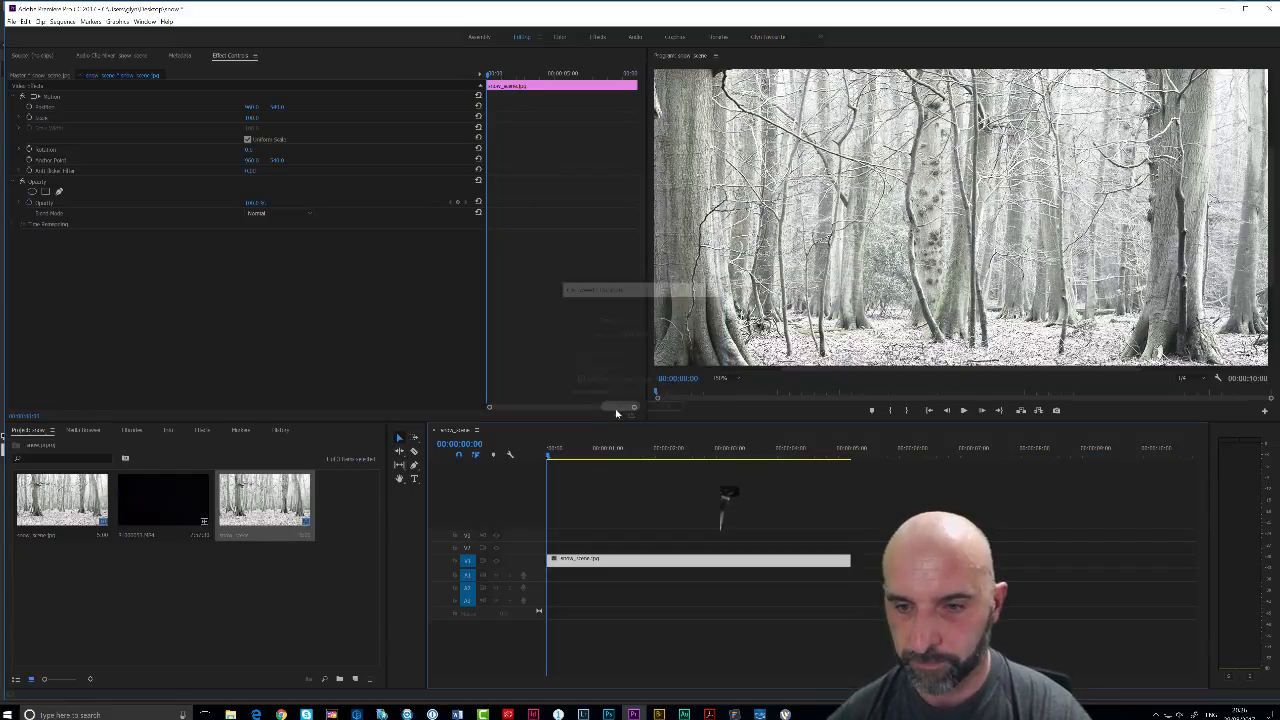
Step: Open the falling-snow clip in the Source monitor and mark in and out points around a section of about 10 seconds
double_click(172, 498)
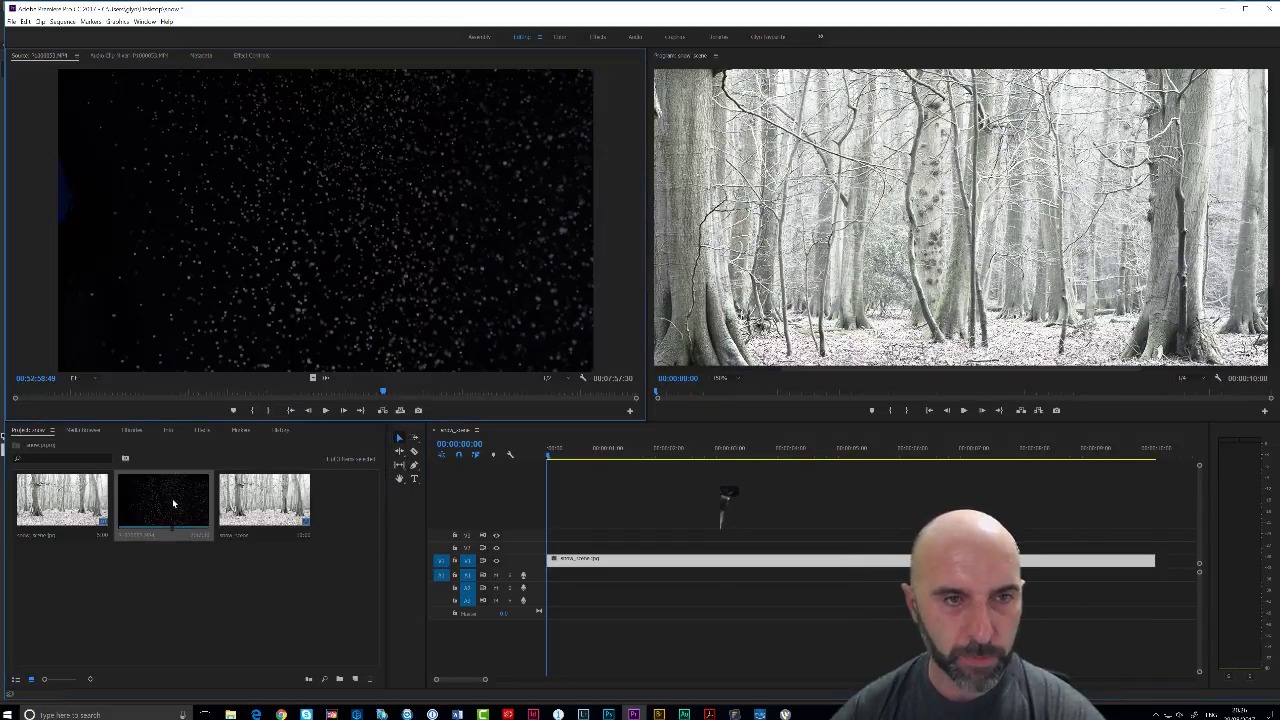
left_click_drag(381, 392, 507, 394)
key("i")
key("o")
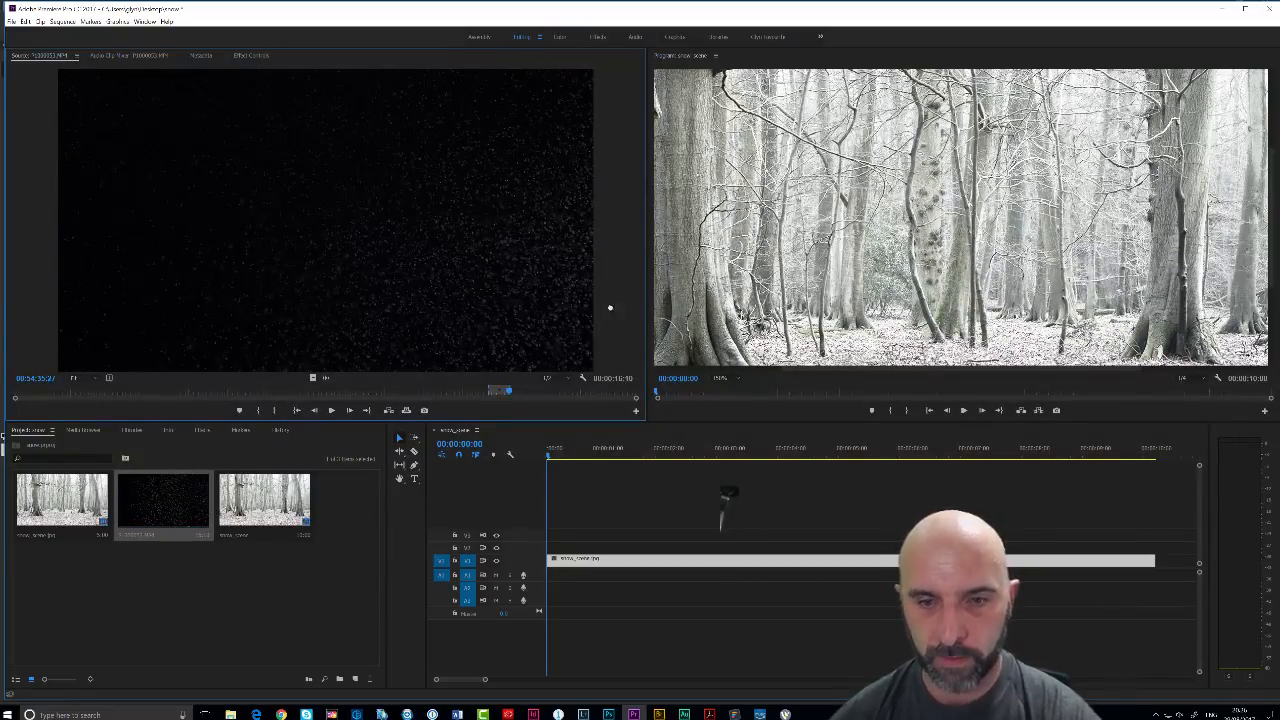
Step: Place the marked falling-snow section on video track V2 above the snow_scene image at the sequence start and reduce the clip's scale
left_click_drag(610, 307, 556, 550)
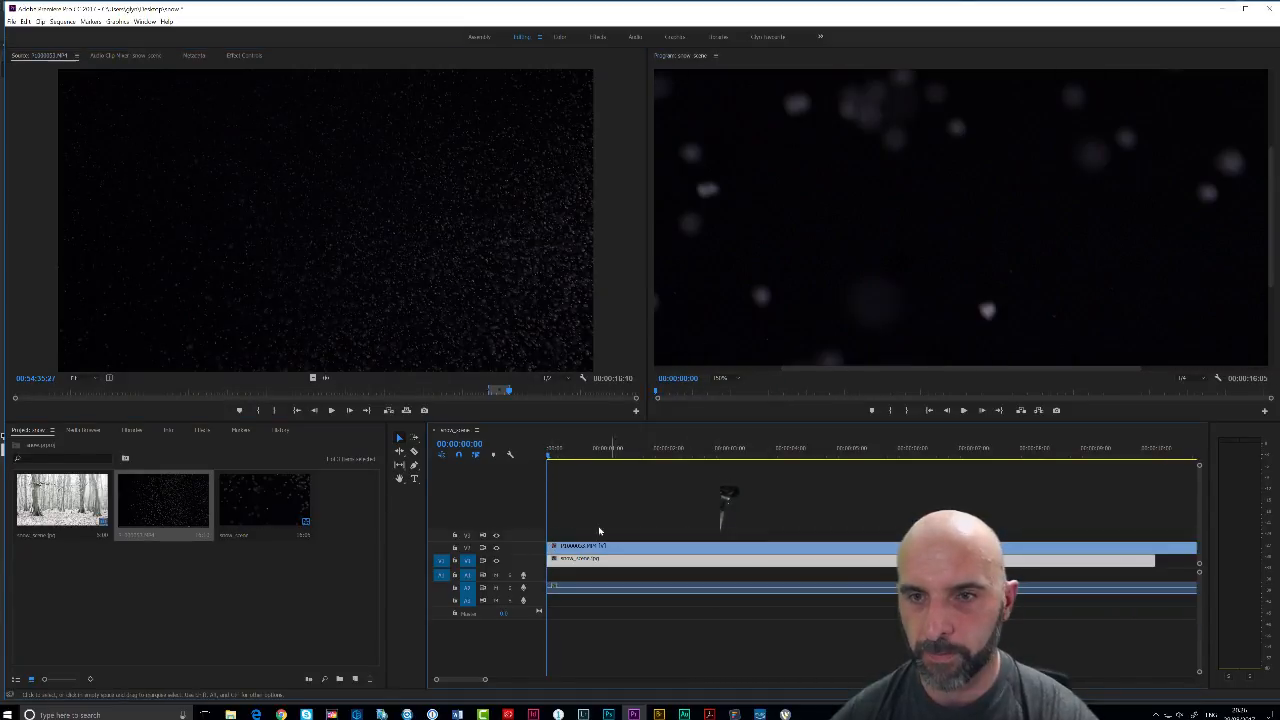
left_click(911, 212)
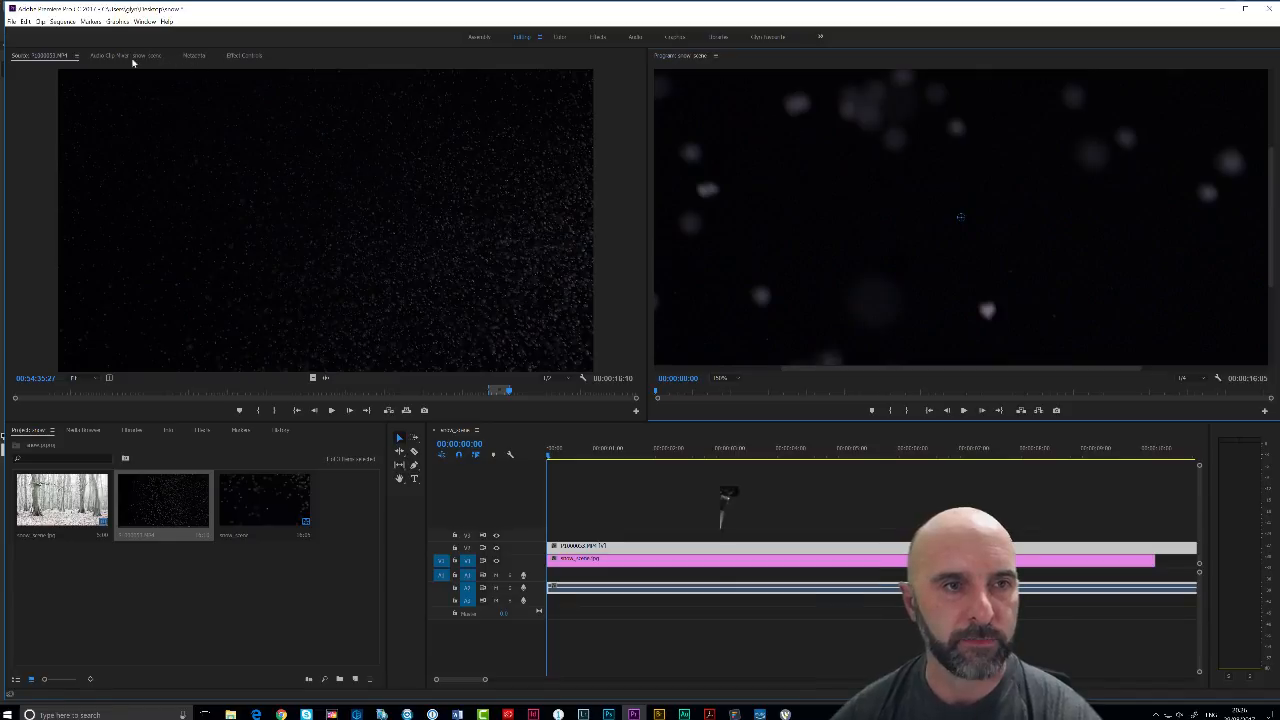
left_click(240, 56)
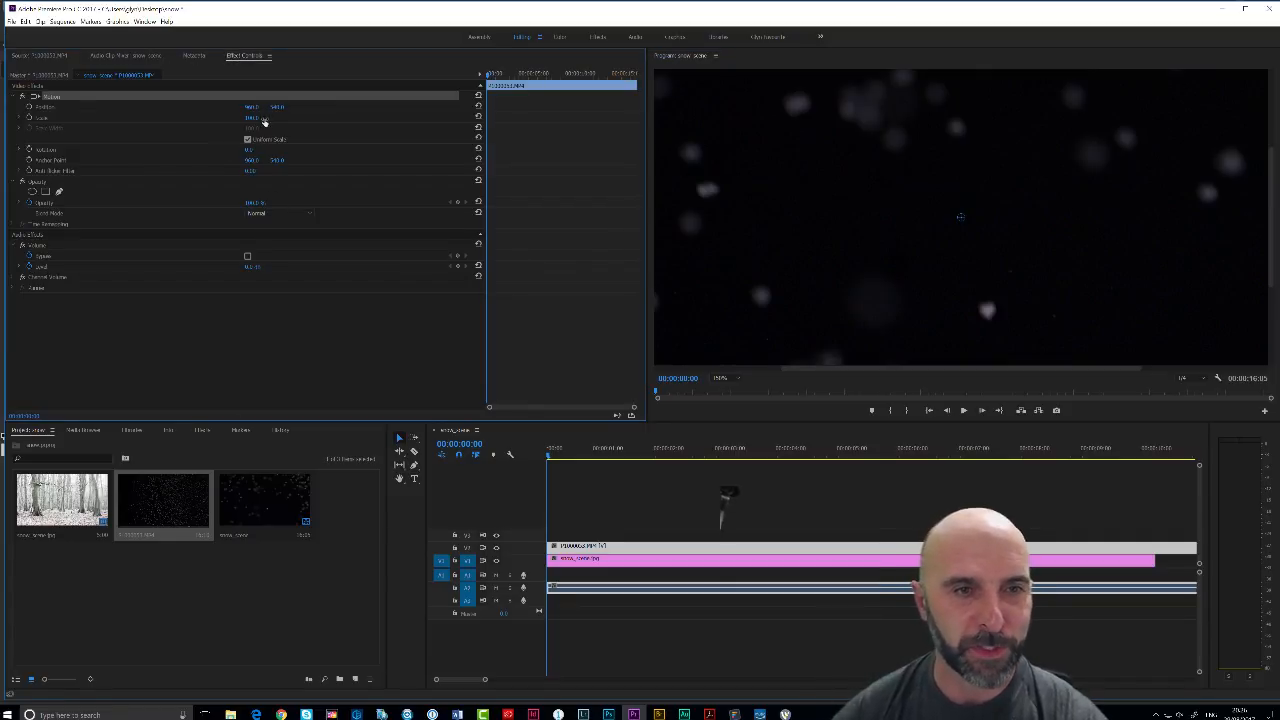
mouse_move(250, 119)
left_mouse_down()
mouse_move(240, 109)
mouse_move(223, 120)
mouse_move(240, 126)
left_mouse_up()
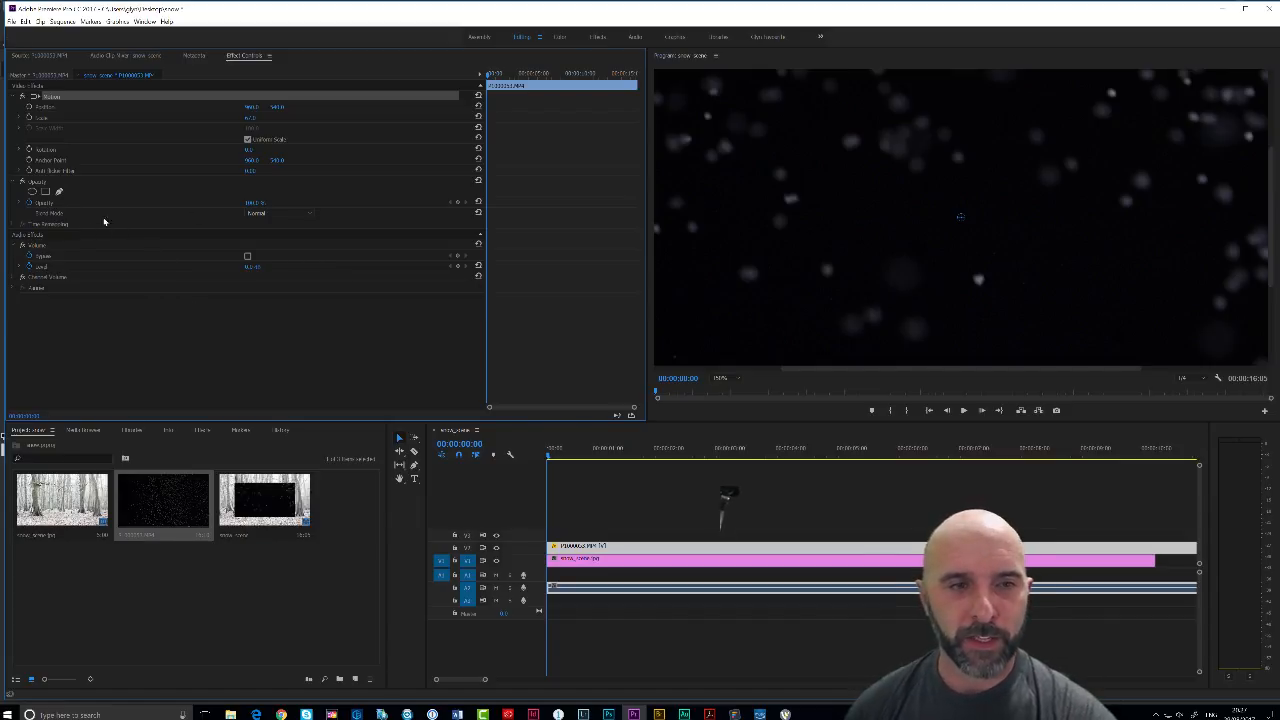
Step: Set the falling-snow clip's blend mode to Screen and play about nine seconds of the sequence to preview the snowfall
left_click(267, 214)
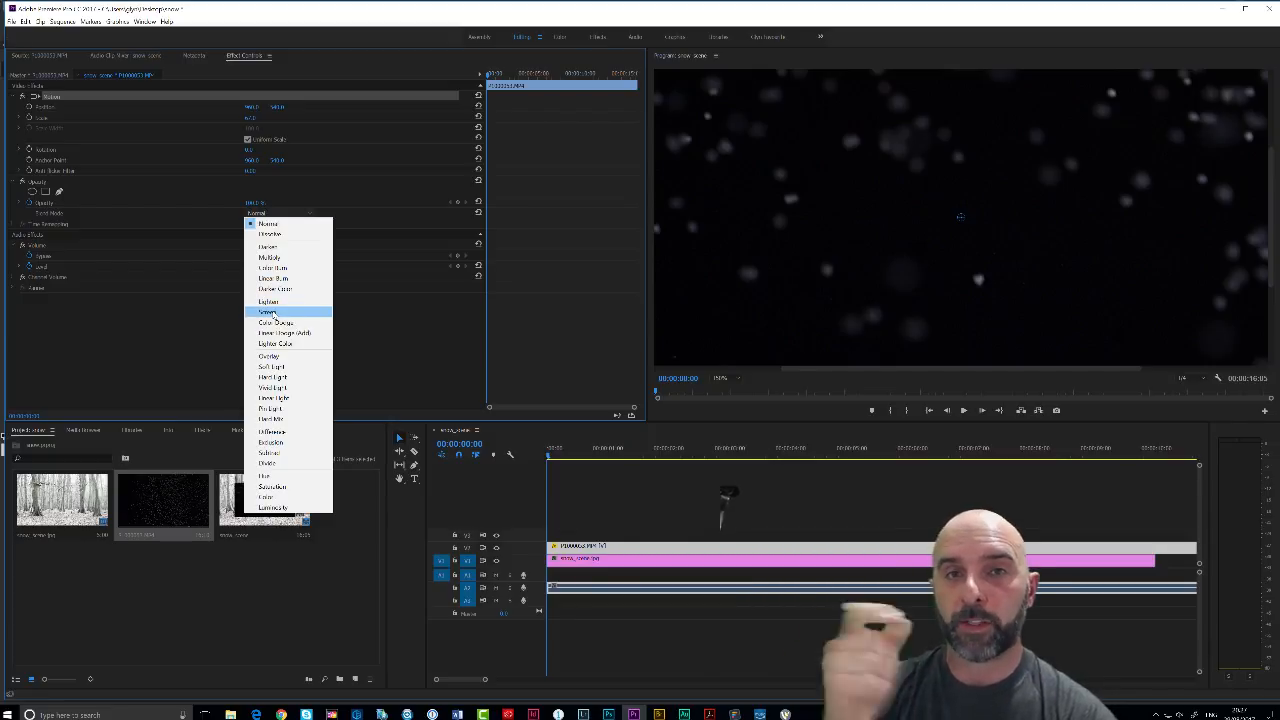
left_click(268, 312)
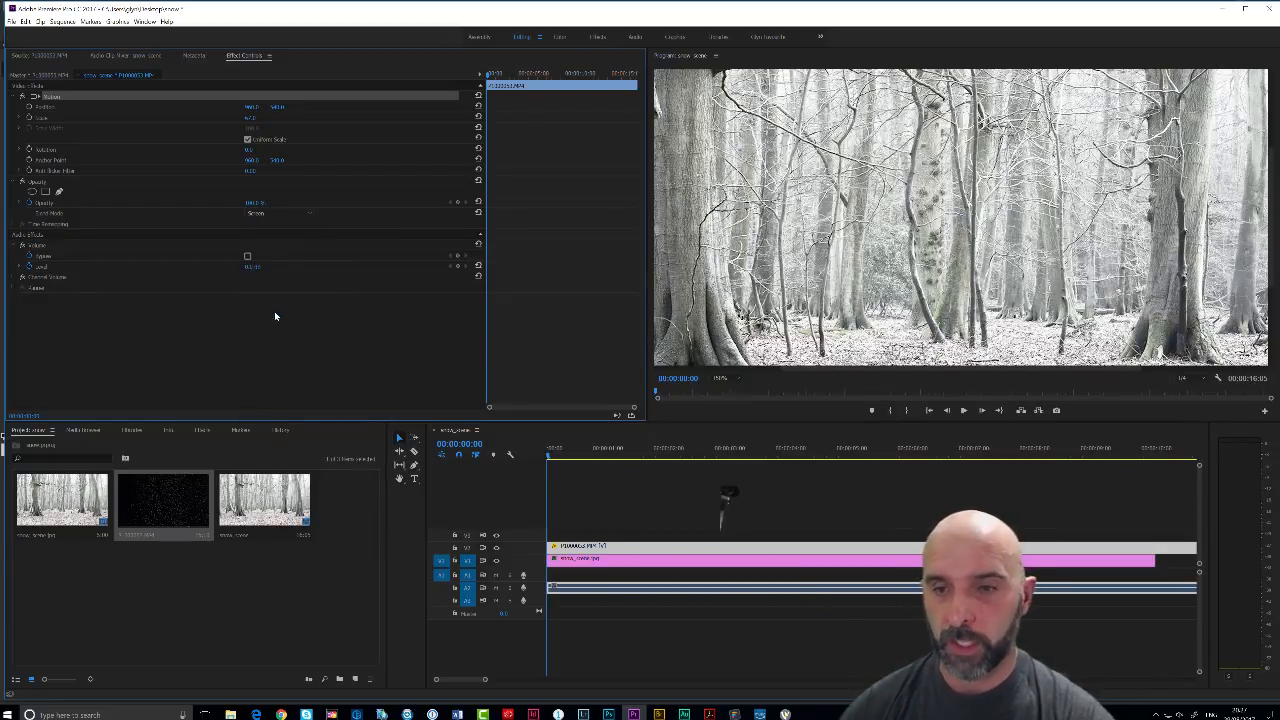
key("space")
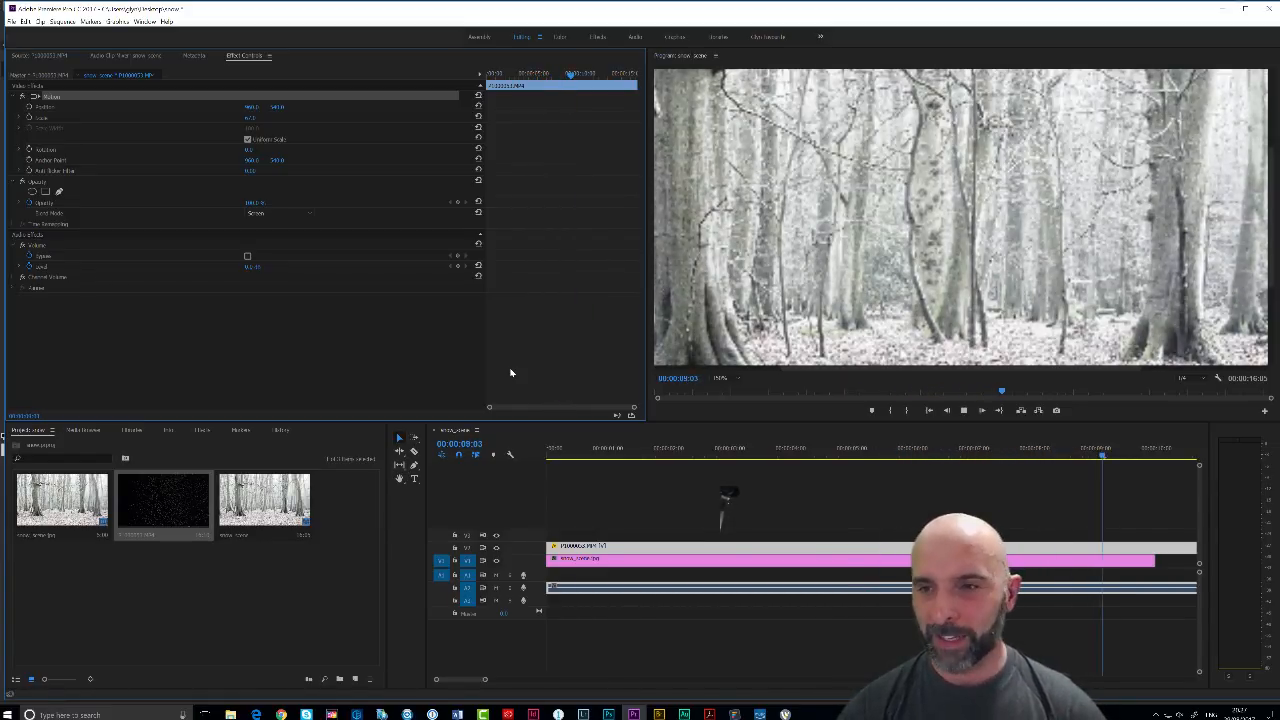
key("space")
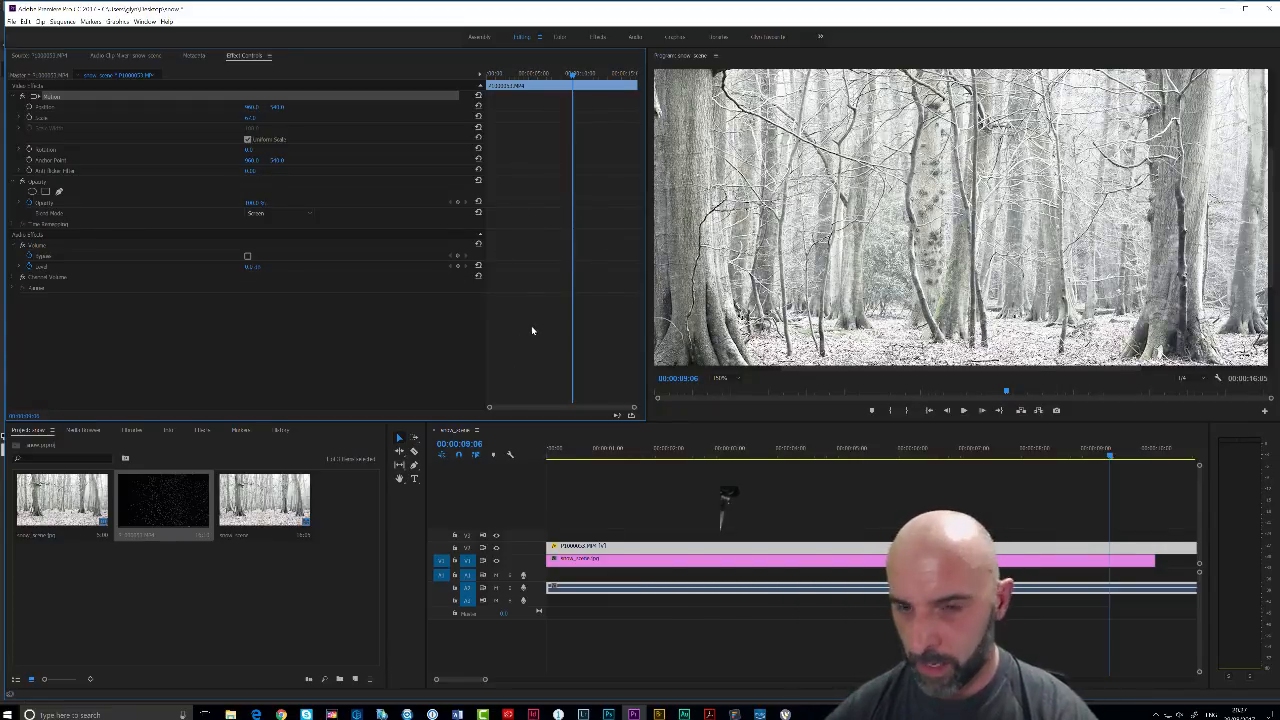
Step: Close Premiere Pro without saving the project, switch to Photoshop and close the snow_scene.jpg document
left_click(1270, 8)
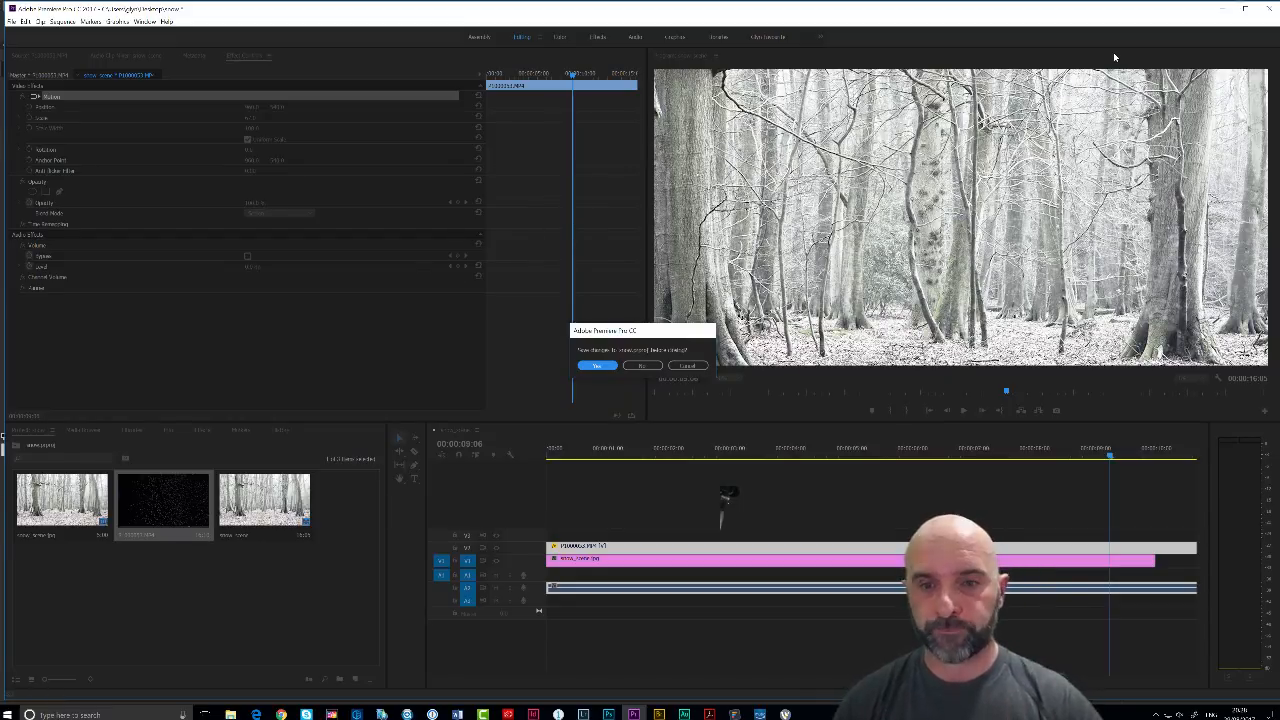
left_click(645, 366)
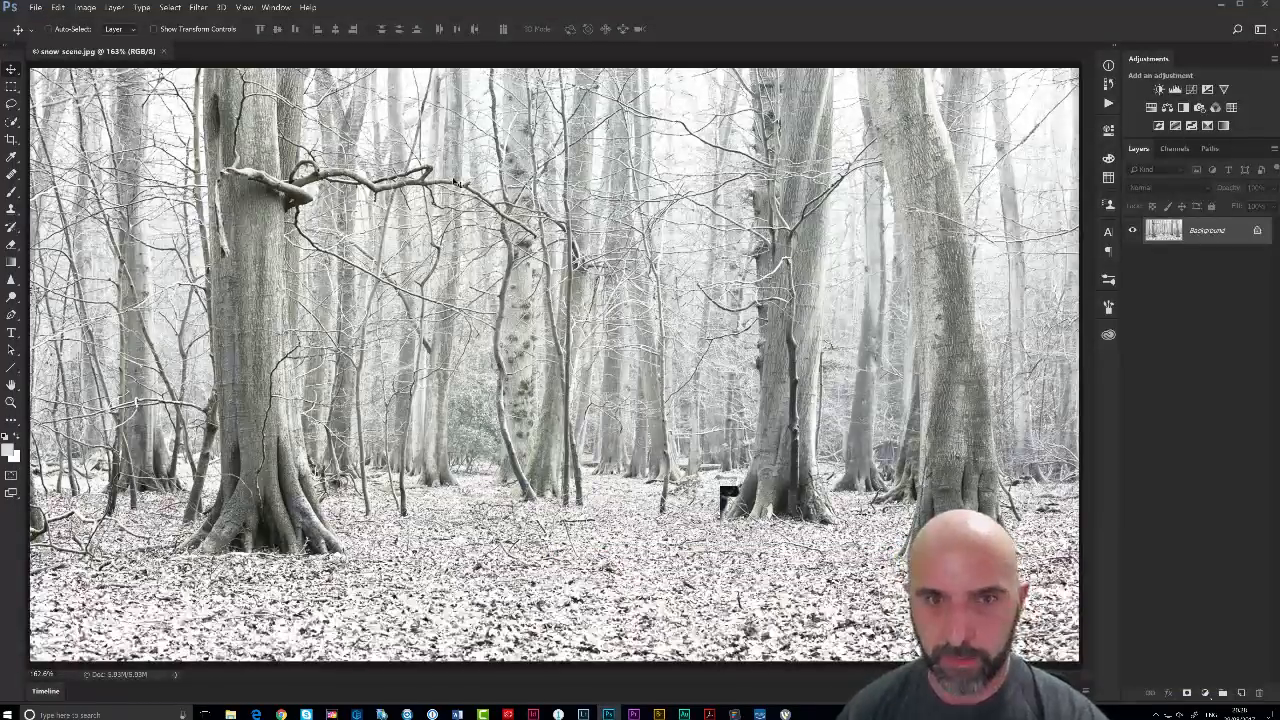
key("ctrl+w")
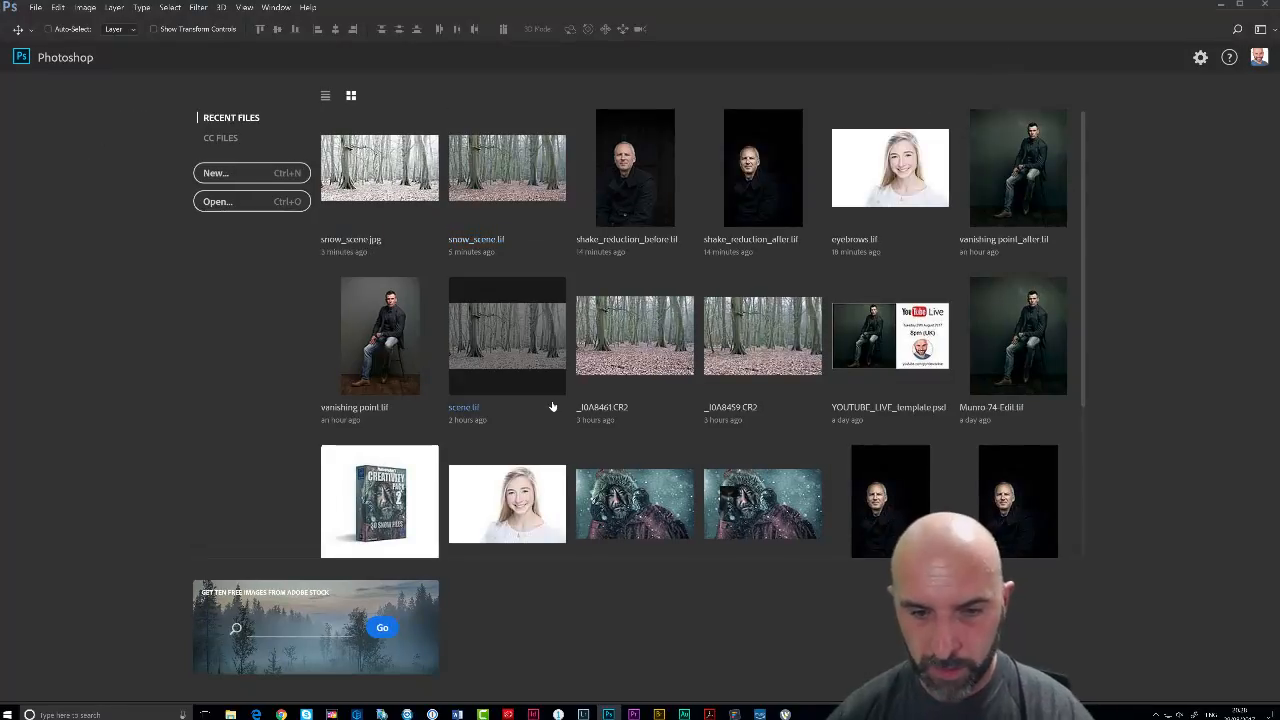